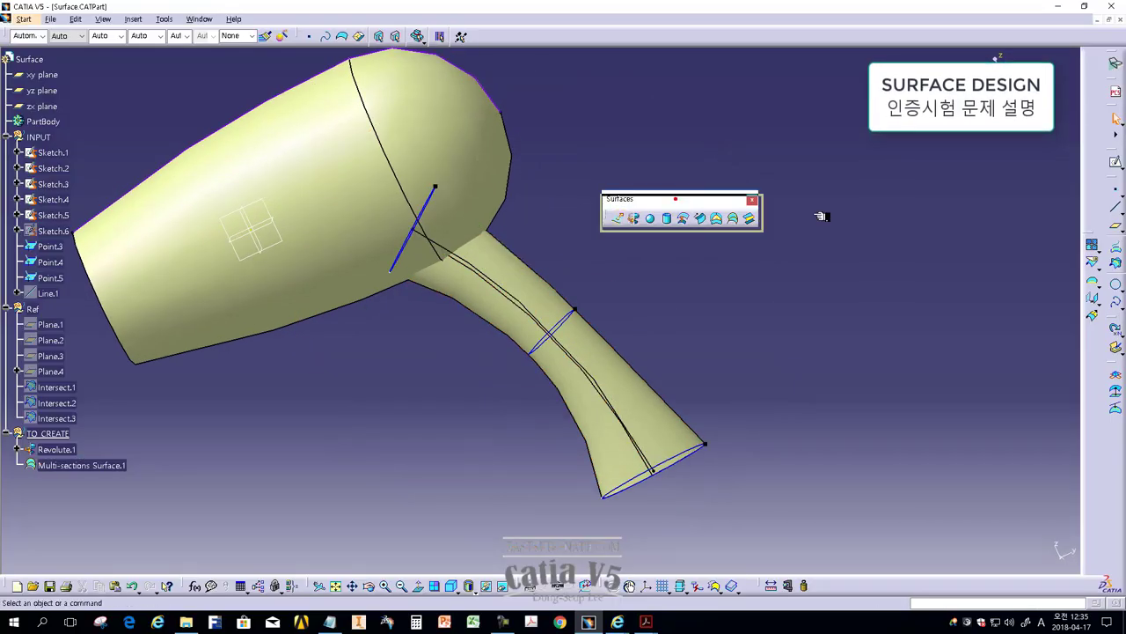
Move the Surfaces toolbar away from the hair-dryer model and type an intro narration line in Notepad
left_click_drag(682, 205, 864, 223)
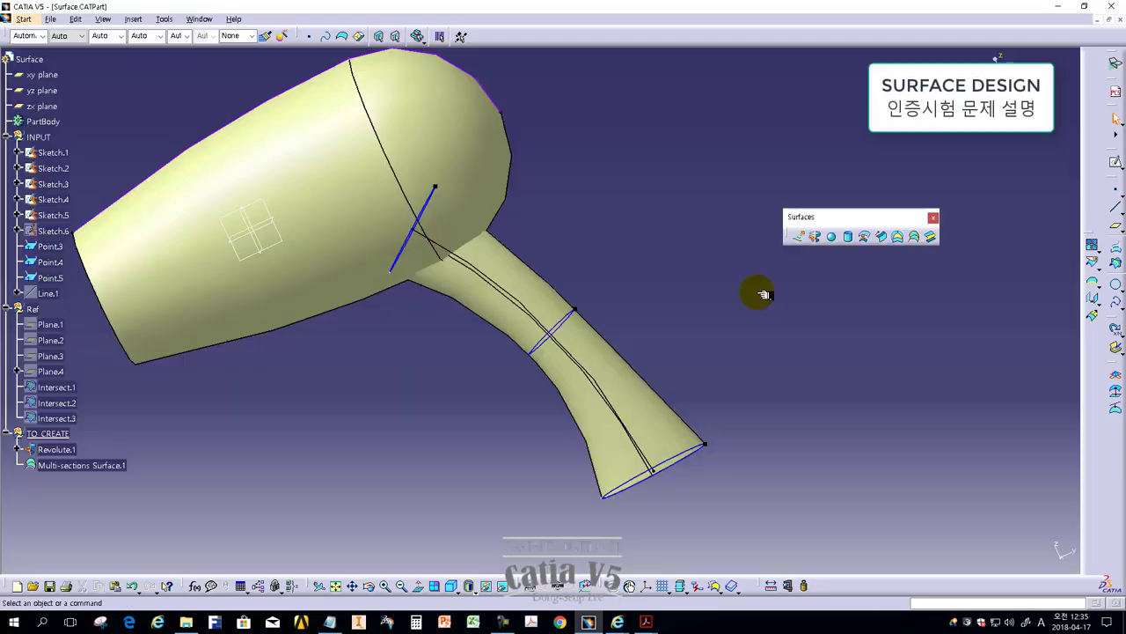
left_click(356, 623)
key("Return")
type("보시는 ")
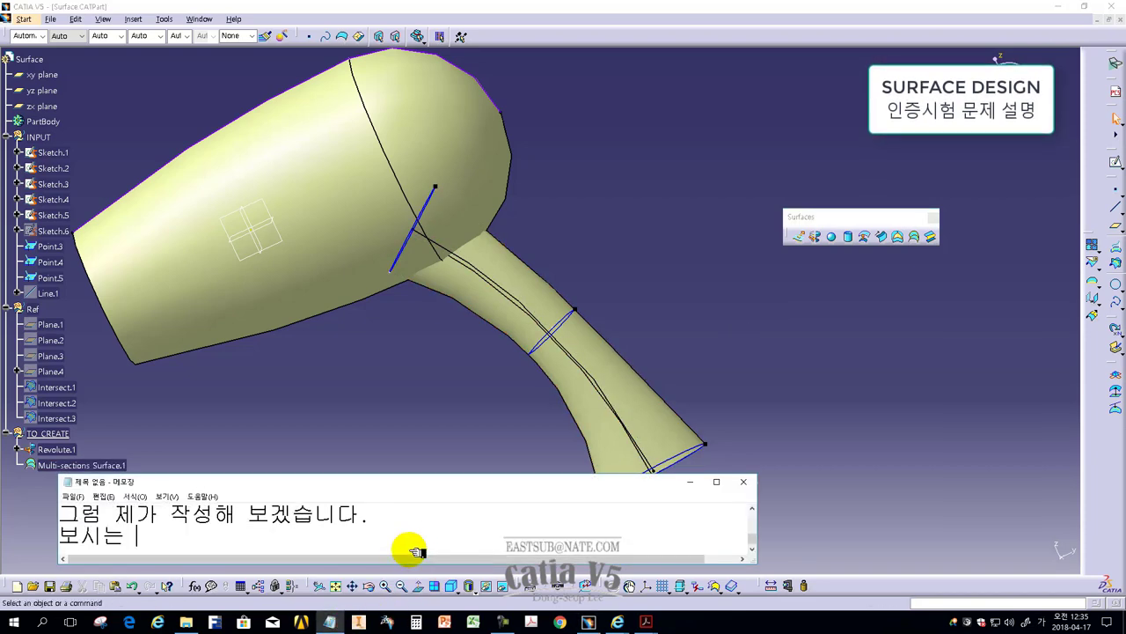
type("실습을 ㅎ니다.")
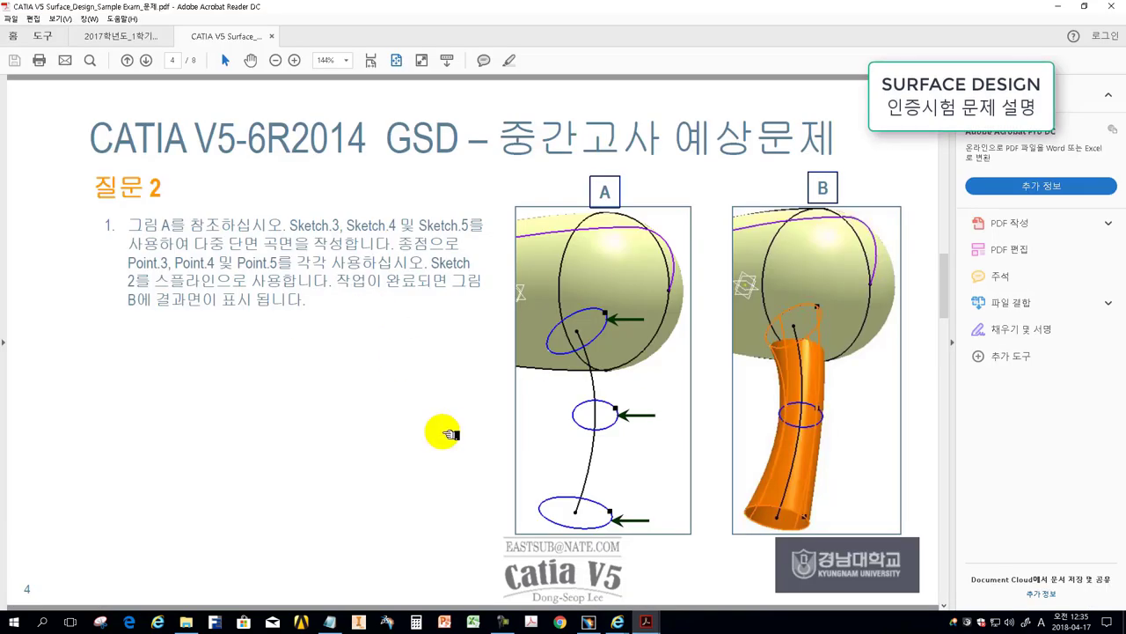
Add narration lines in Notepad saying the exercise builds a surface and needs the trim function
key("Return")
type("계속해서 2항에 대한 작업")
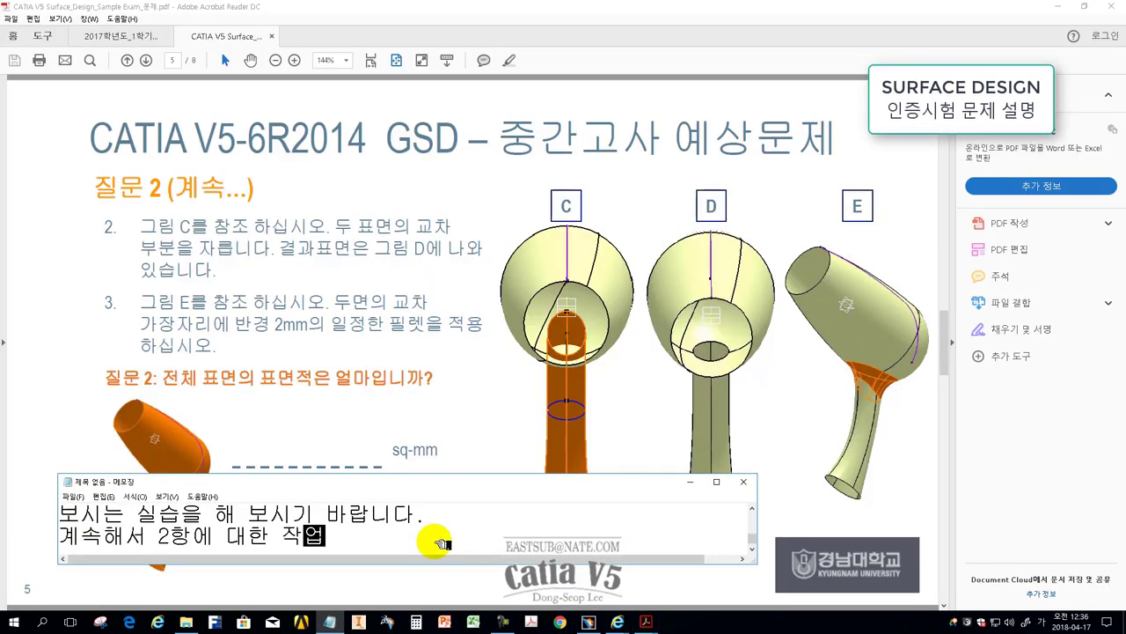
type("을 실습해 보겠습니다.")
key("Return")
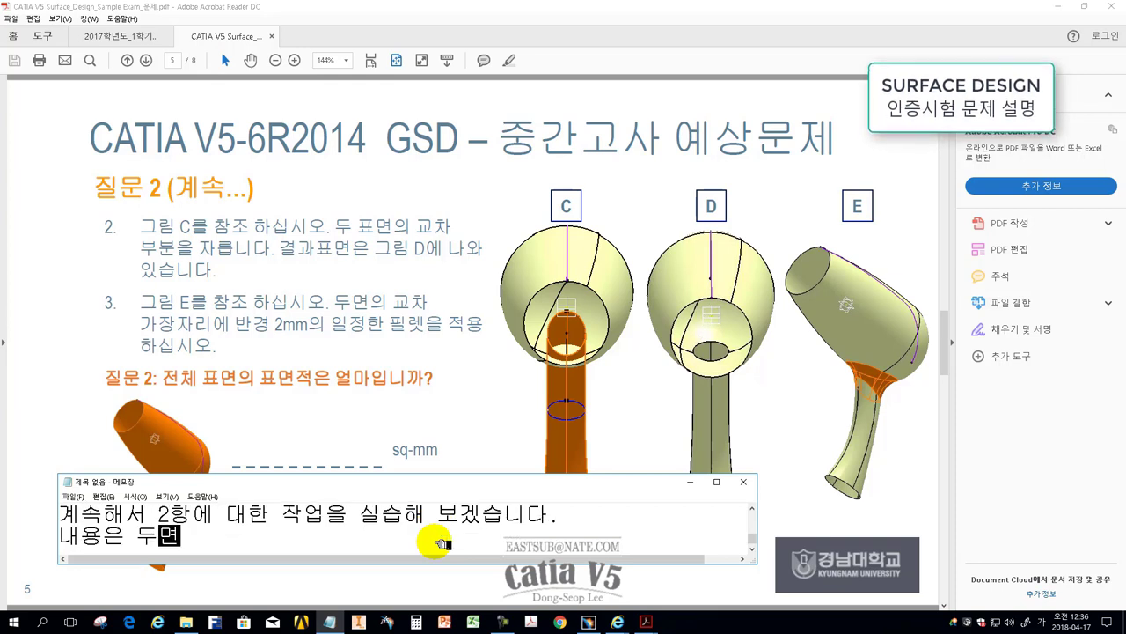
type("을 잘라서 하나의 면으로 제")
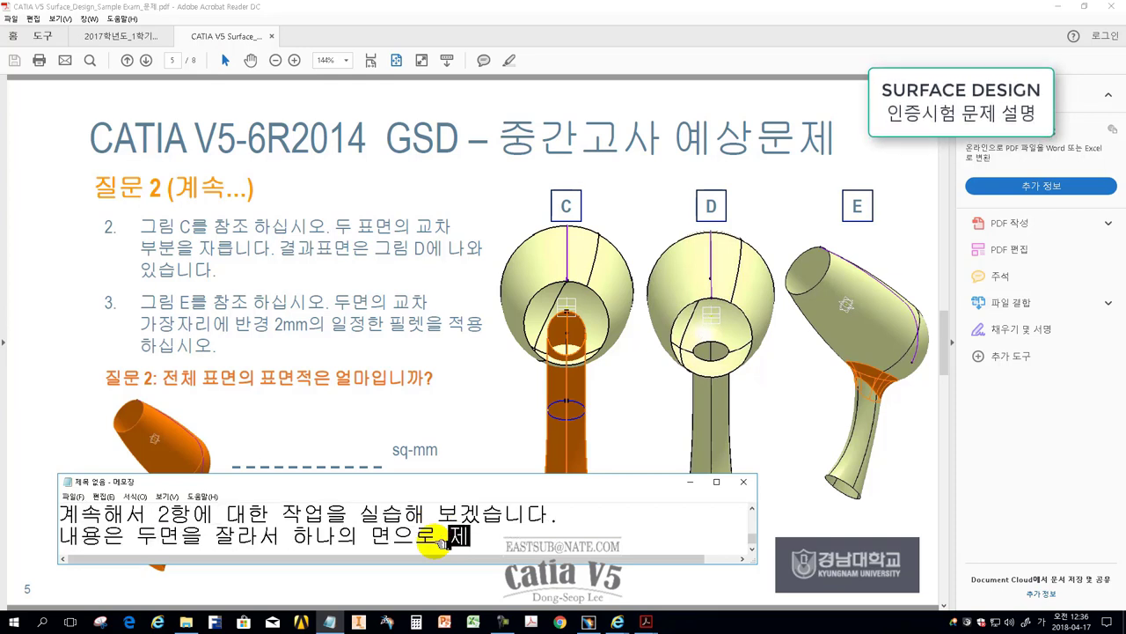
type("작하는 것이네요.")
key("Return")
type("시")
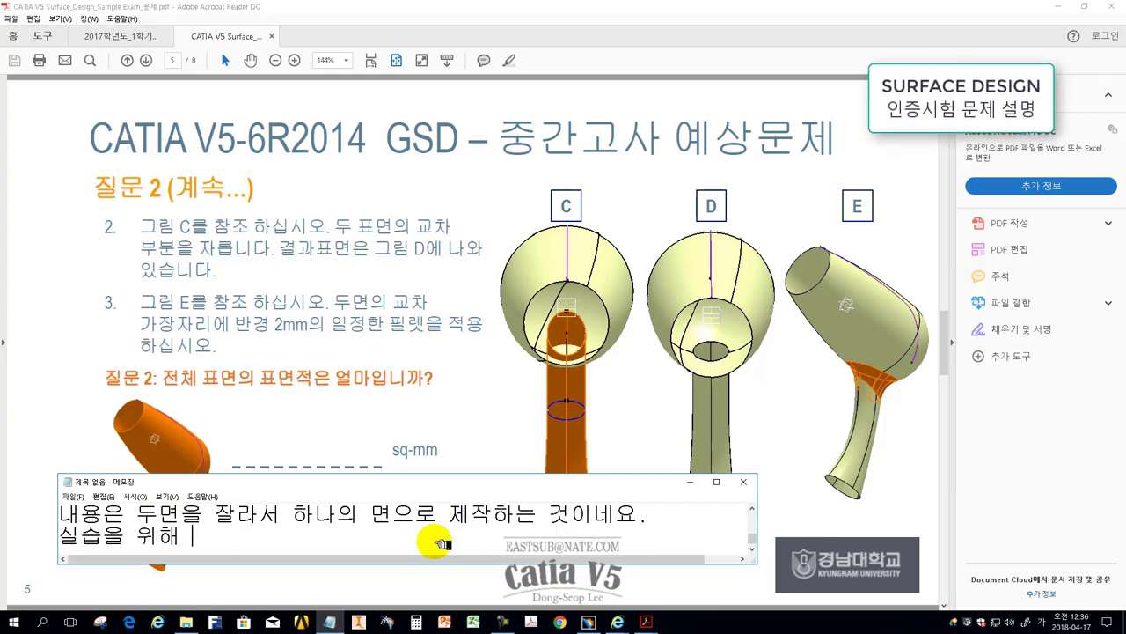
type("림 기능을 사용해야 합니다.")
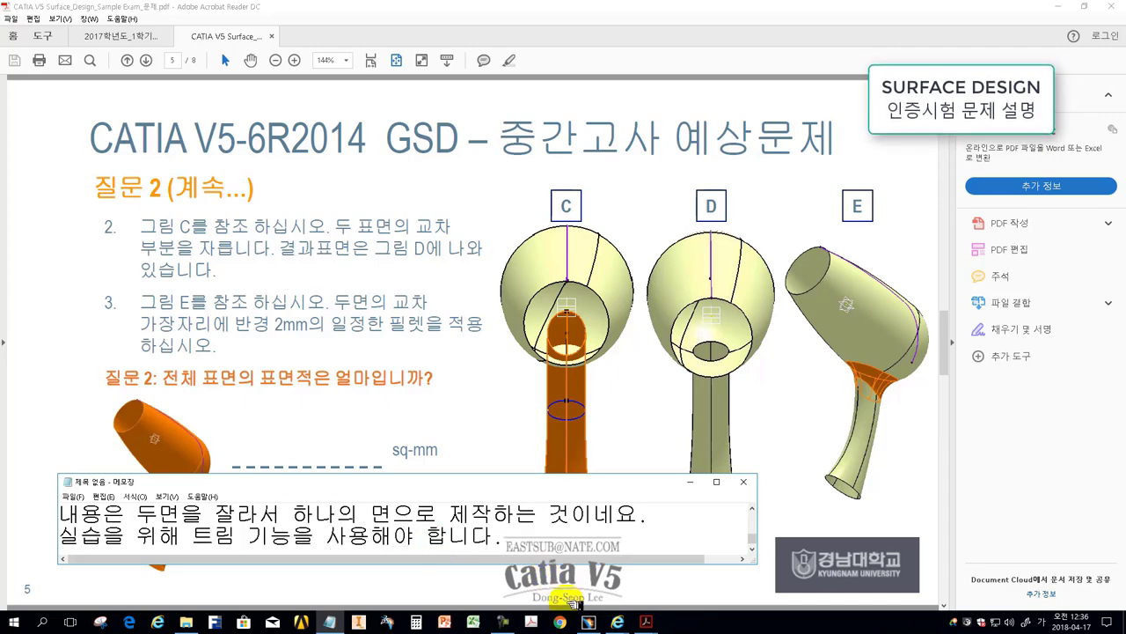
Return to CATIA and orbit the hair-dryer model to a side view
left_click(589, 622)
mouse_move(403, 360)
middle_mouse_down()
mouse_move(432, 284)
mouse_move(519, 314)
mouse_move(491, 188)
middle_mouse_up()
mouse_move(837, 218)
left_mouse_down()
mouse_move(1119, 93)
mouse_move(1077, 234)
mouse_move(722, 218)
mouse_move(757, 254)
left_mouse_up()
left_click(745, 182)
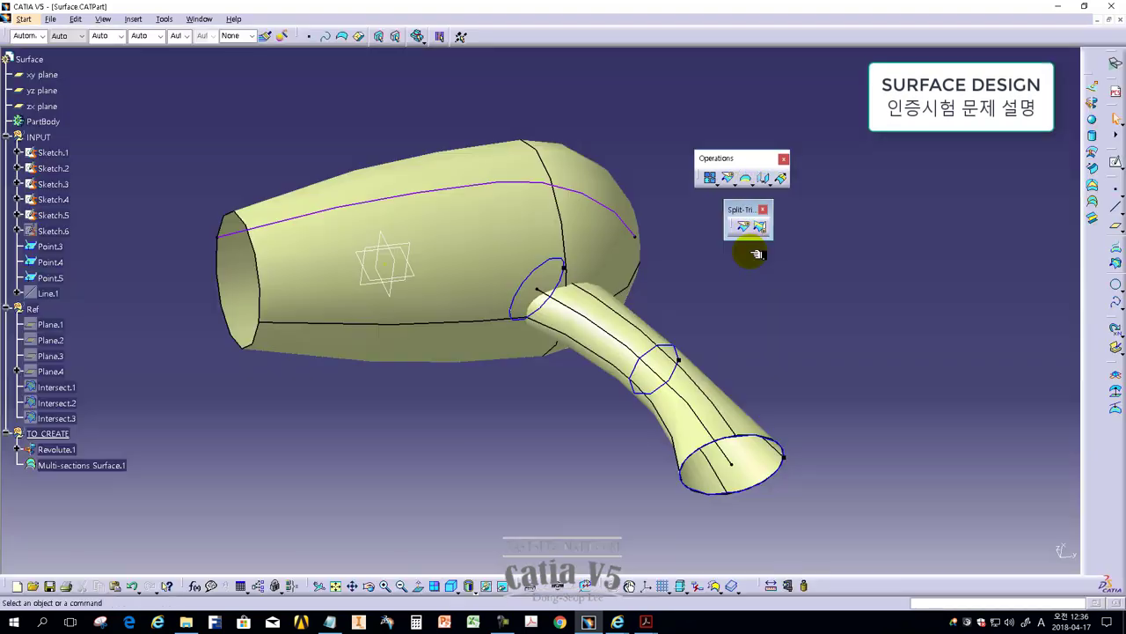
Trim Revolute.1 and Multi-sections Surface.1 against each other to create Trim.1
left_click(761, 227)
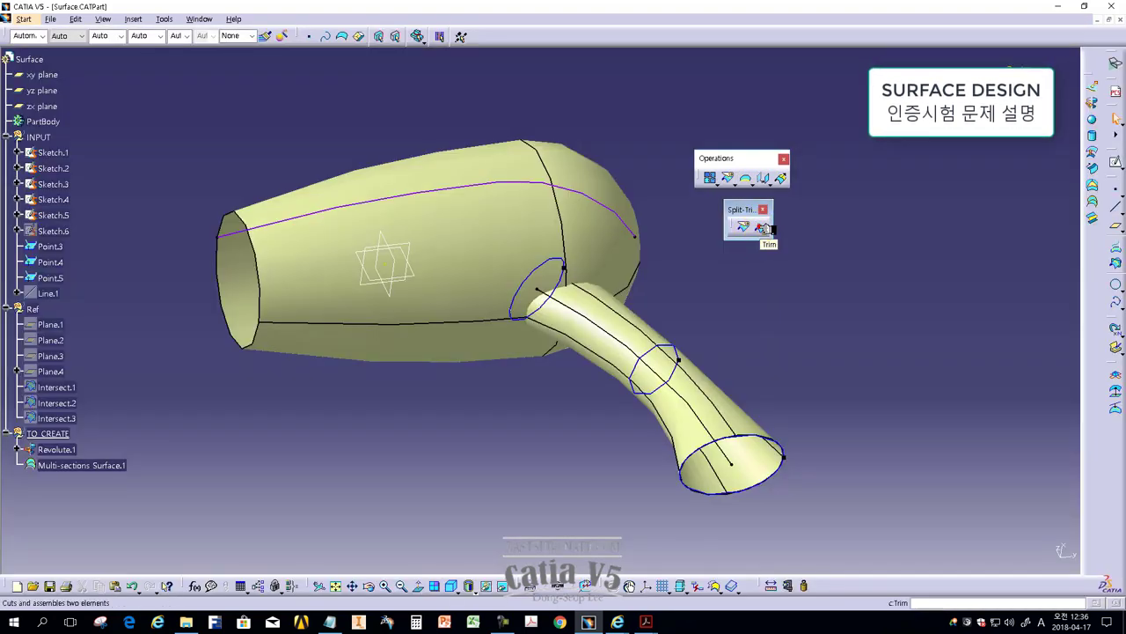
mouse_move(528, 340)
middle_mouse_down()
mouse_move(359, 371)
mouse_move(365, 289)
middle_mouse_up()
left_click(364, 290)
left_click(499, 299)
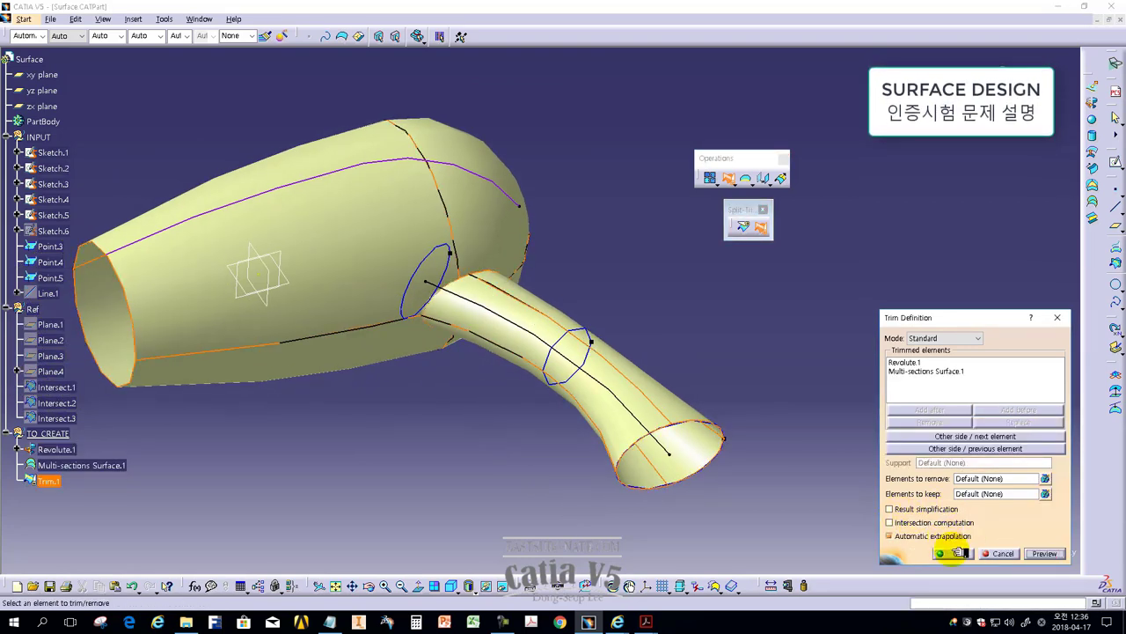
left_click(963, 553)
Orbit to inspect the trimmed joint, then bring the exam PDF forward
middle_click_drag(784, 372, 299, 344)
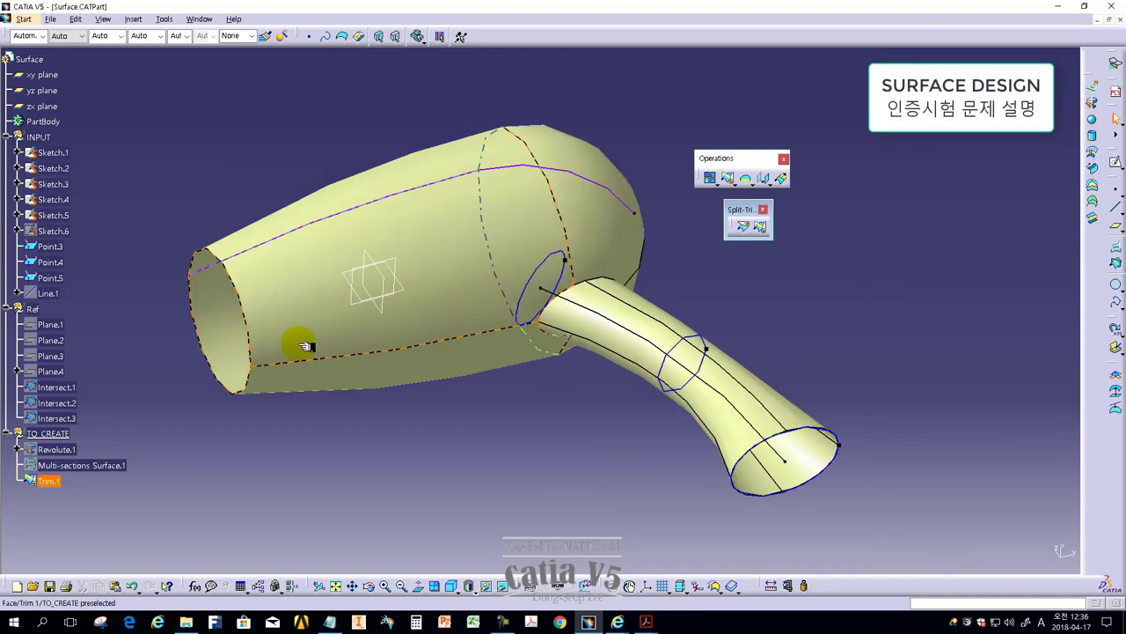
mouse_move(564, 308)
middle_mouse_down()
mouse_move(649, 312)
mouse_move(289, 307)
mouse_move(327, 377)
mouse_move(363, 326)
middle_mouse_up()
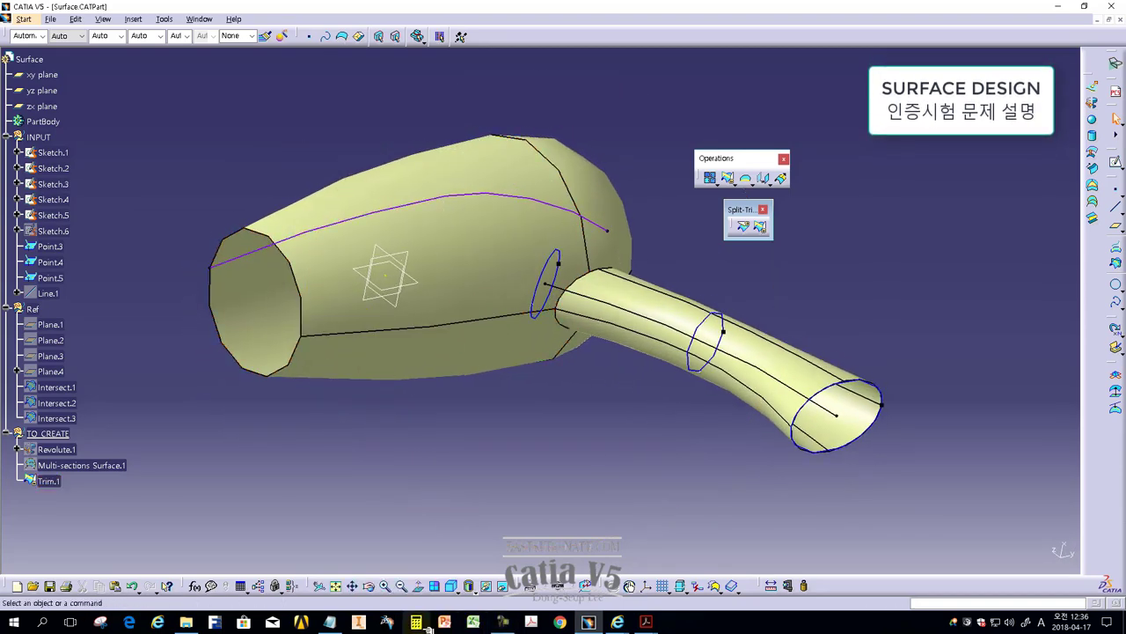
left_click(646, 621)
left_click(329, 621)
left_click(524, 535)
key("Return")
type("3항에 대한")
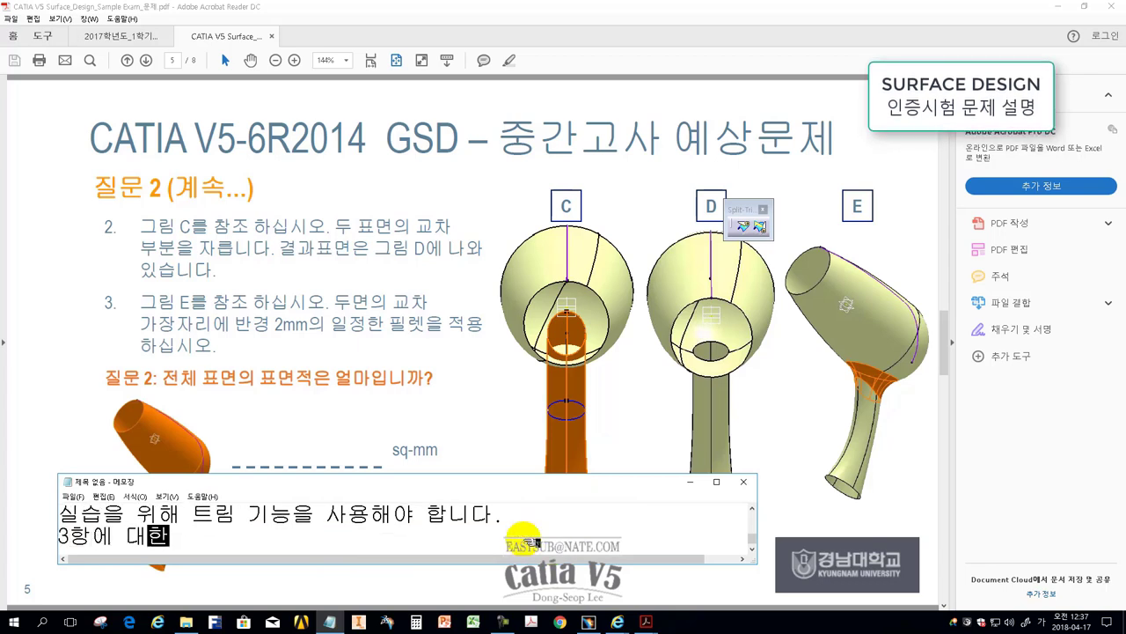
type("차하는 곳에")
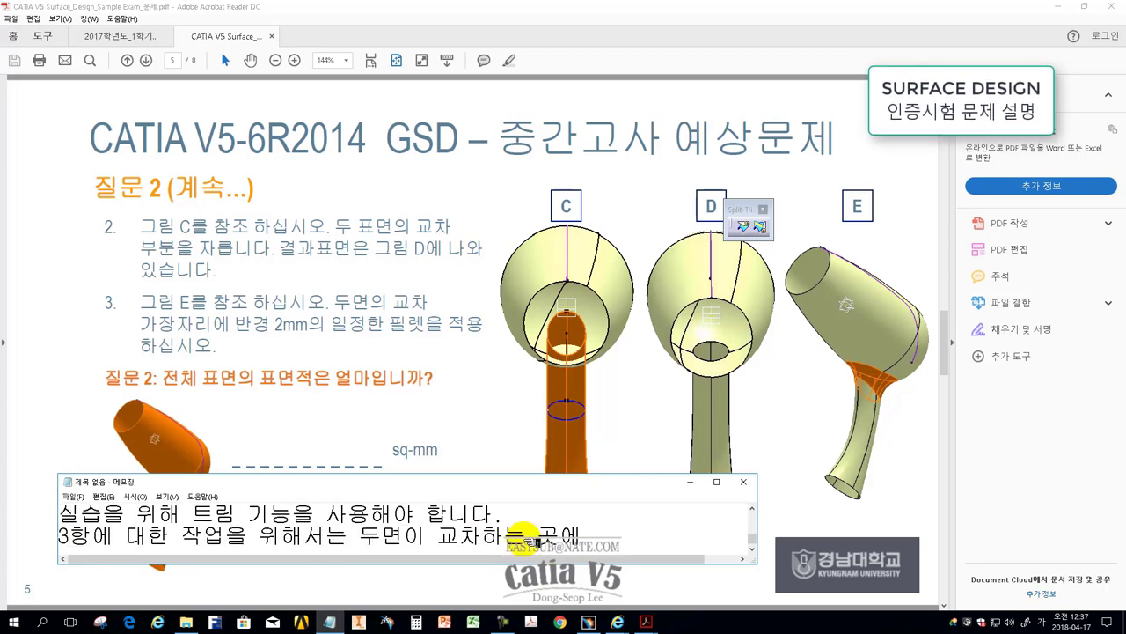
key("Return")
type("작업을 요구하고 있습니다.")
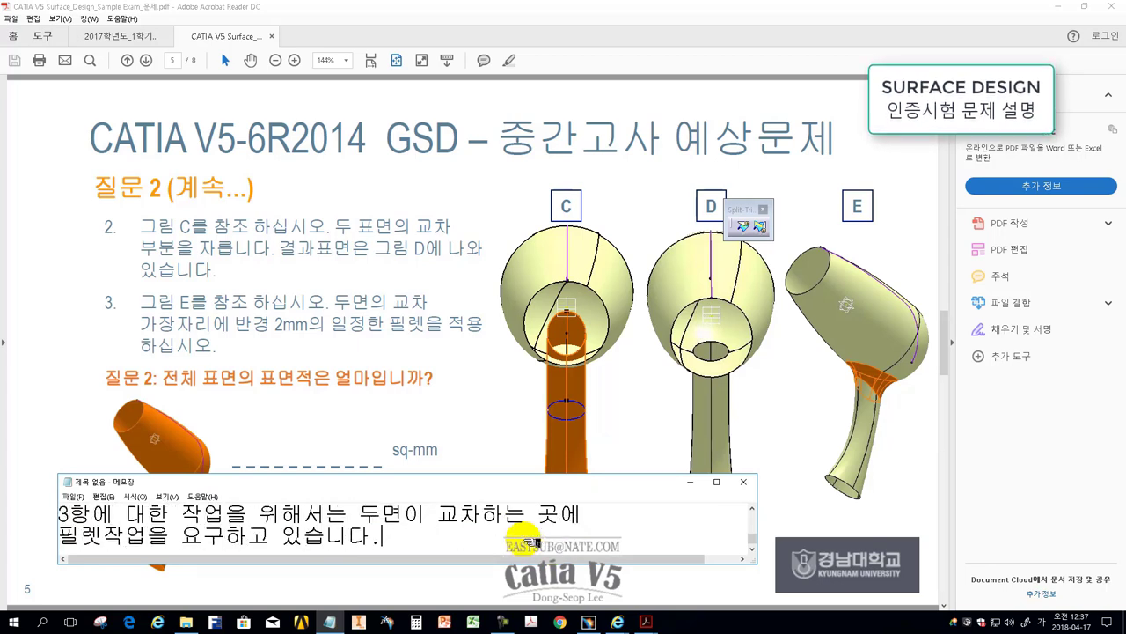
key("Return")
type("서ㅍ의 모설")
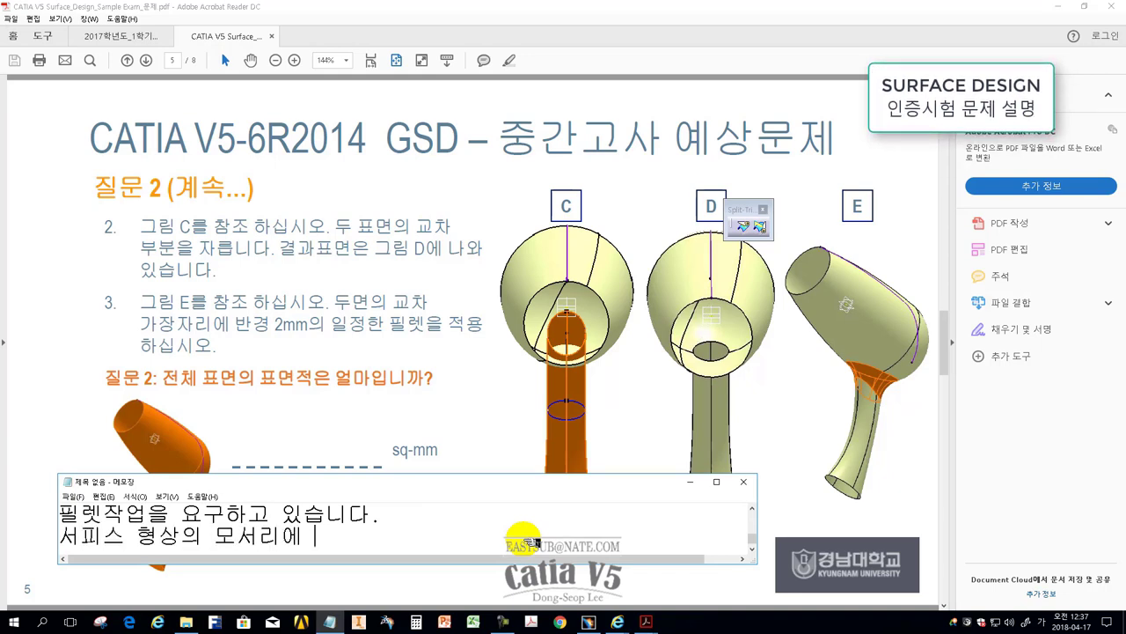
type("필렛작업을 위해서는")
key("Return")
type("GSD 우")
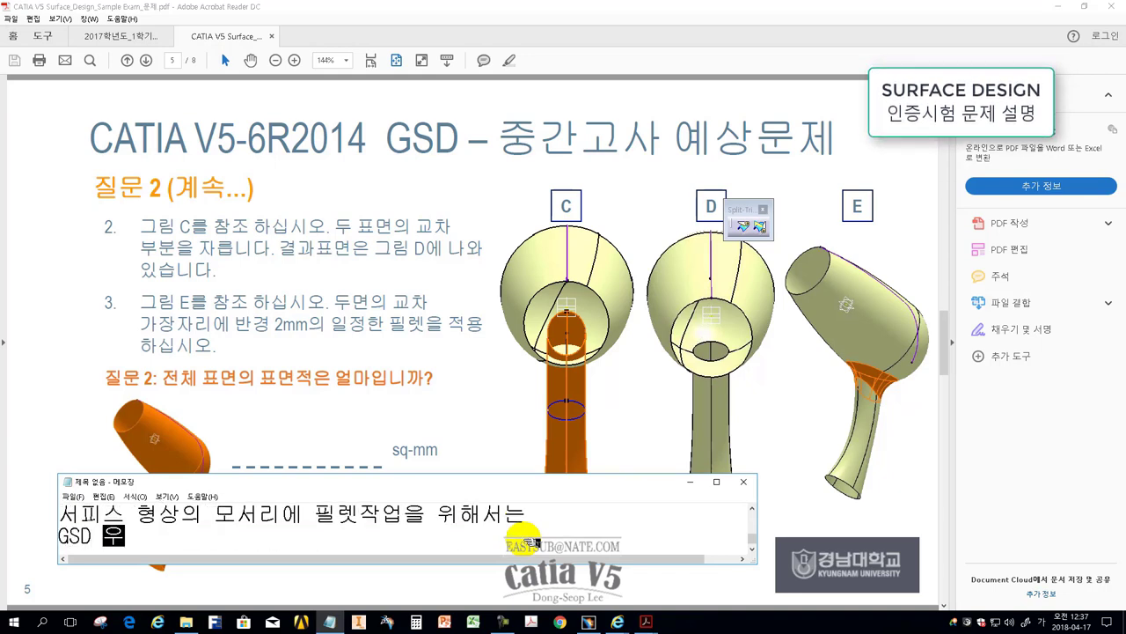
type("능합니다.")
key("Return")
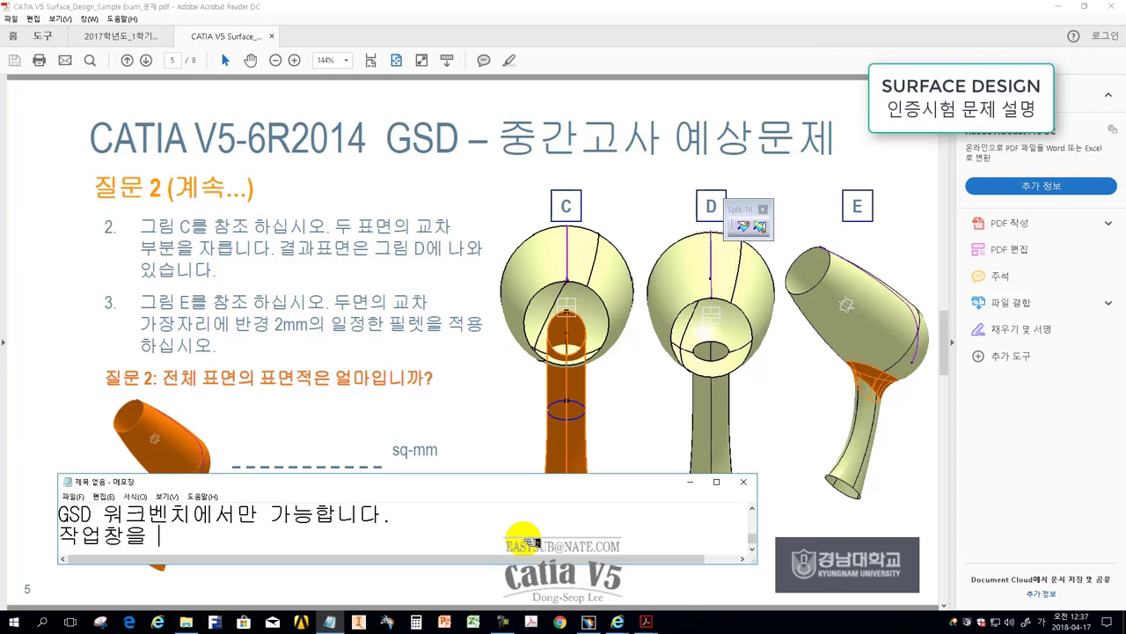
type("겠죠.")
key("Return")
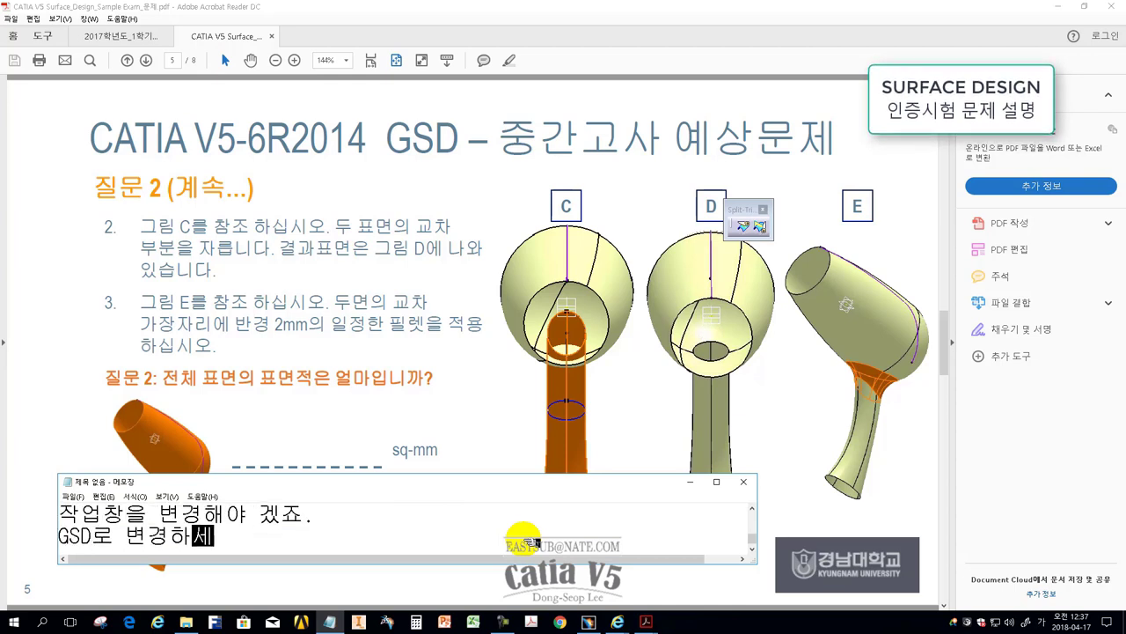
left_click(589, 622)
Switch to Generative Shape Design via Start > Shape and orbit the hair-dryer model
left_click(24, 19)
mouse_move(40, 62)
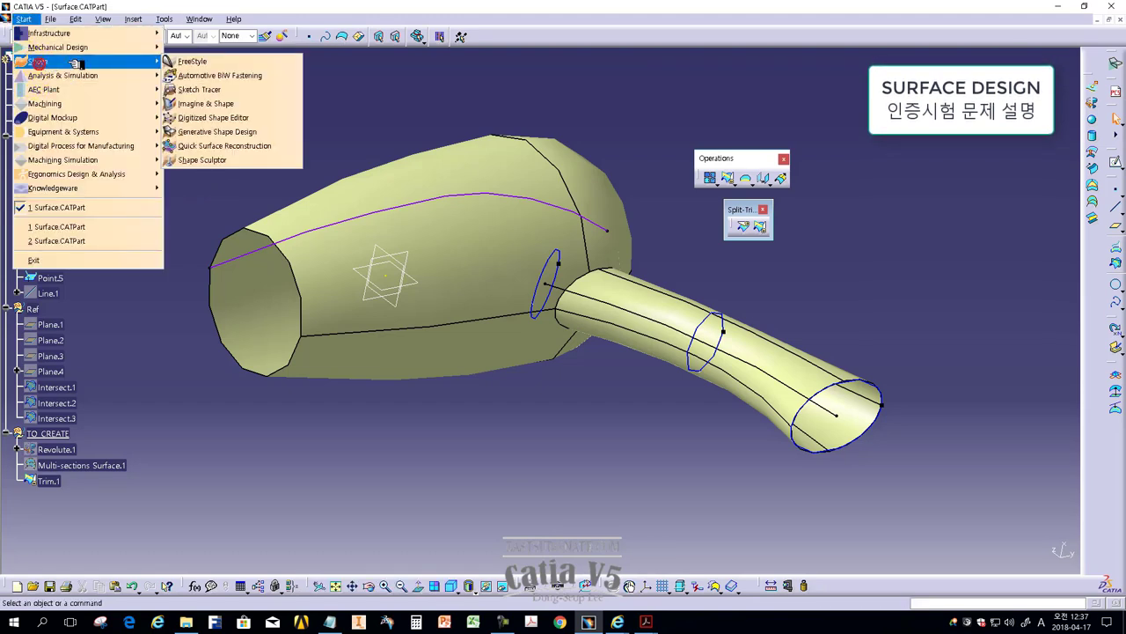
left_click(227, 131)
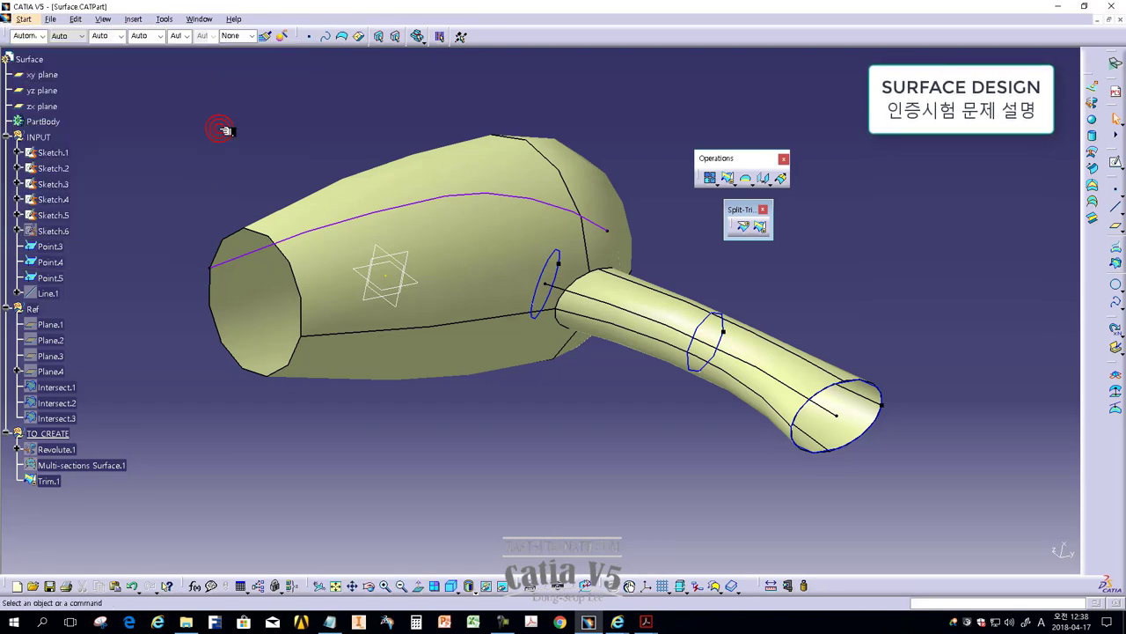
mouse_move(583, 281)
middle_mouse_down()
mouse_move(536, 378)
mouse_move(546, 405)
middle_mouse_up()
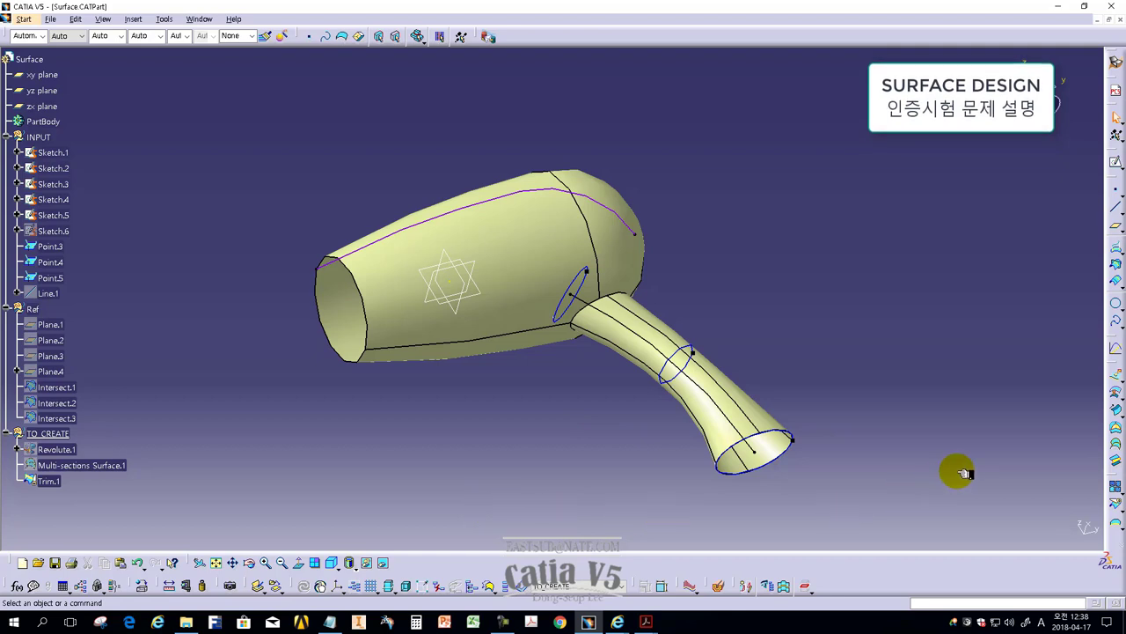
left_click(332, 621)
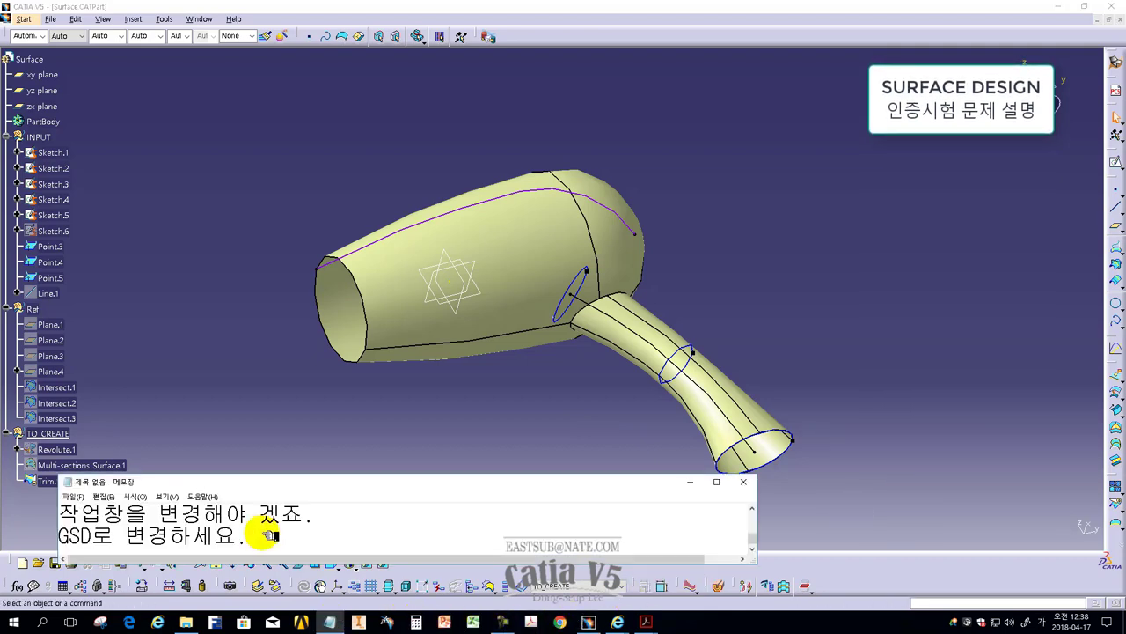
key("Return")
type("필렛ㅈ")
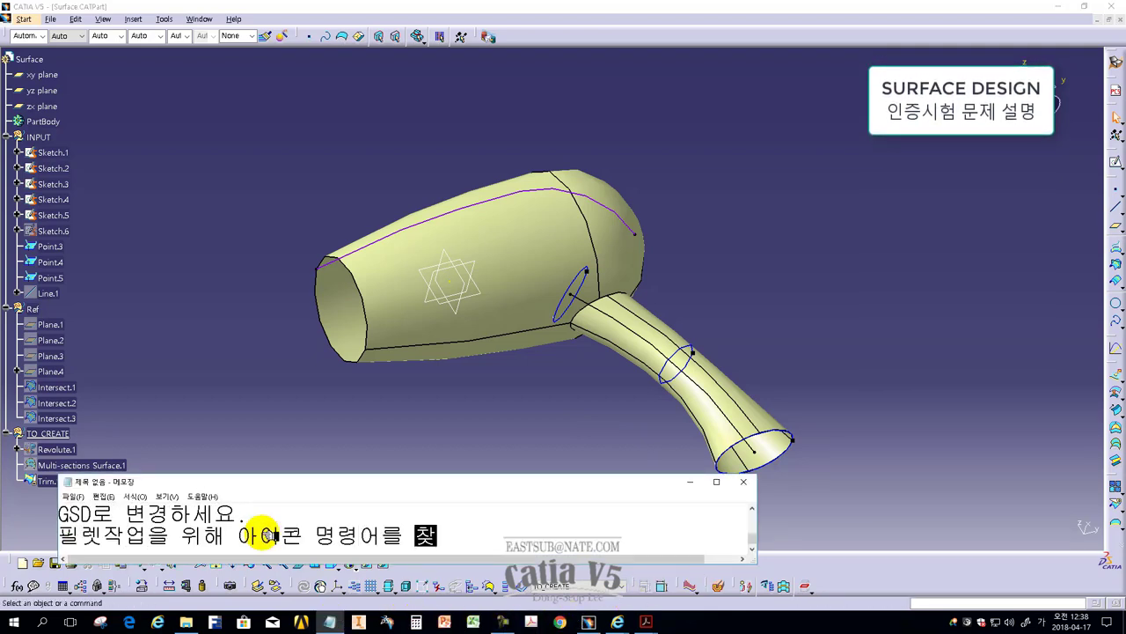
left_click(867, 264)
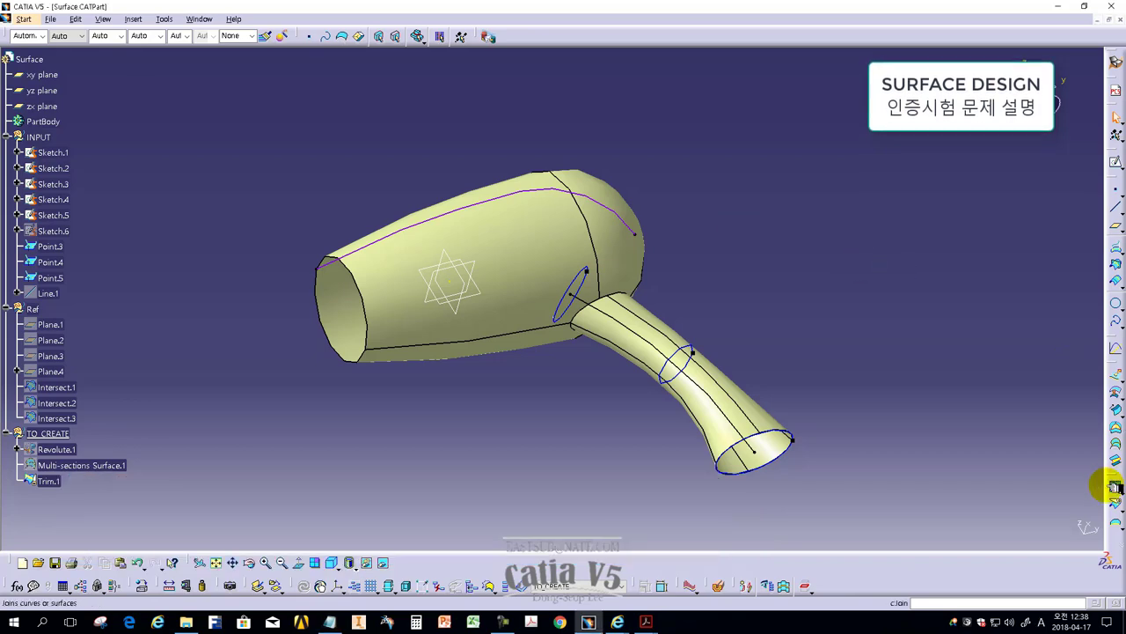
left_click_drag(1116, 475, 716, 249)
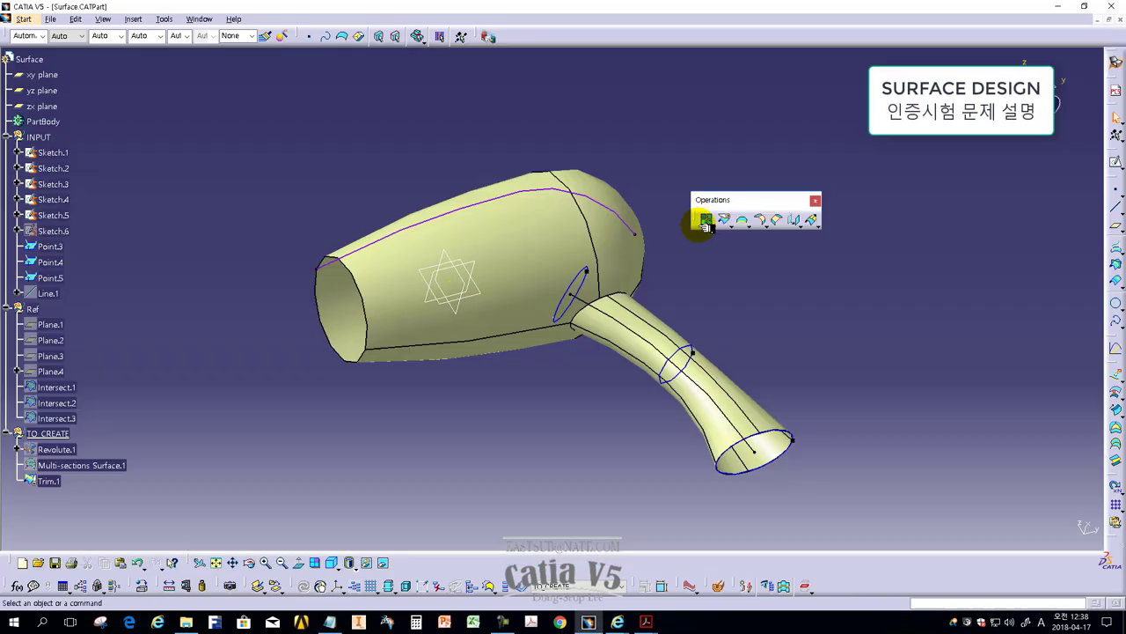
left_click(761, 221)
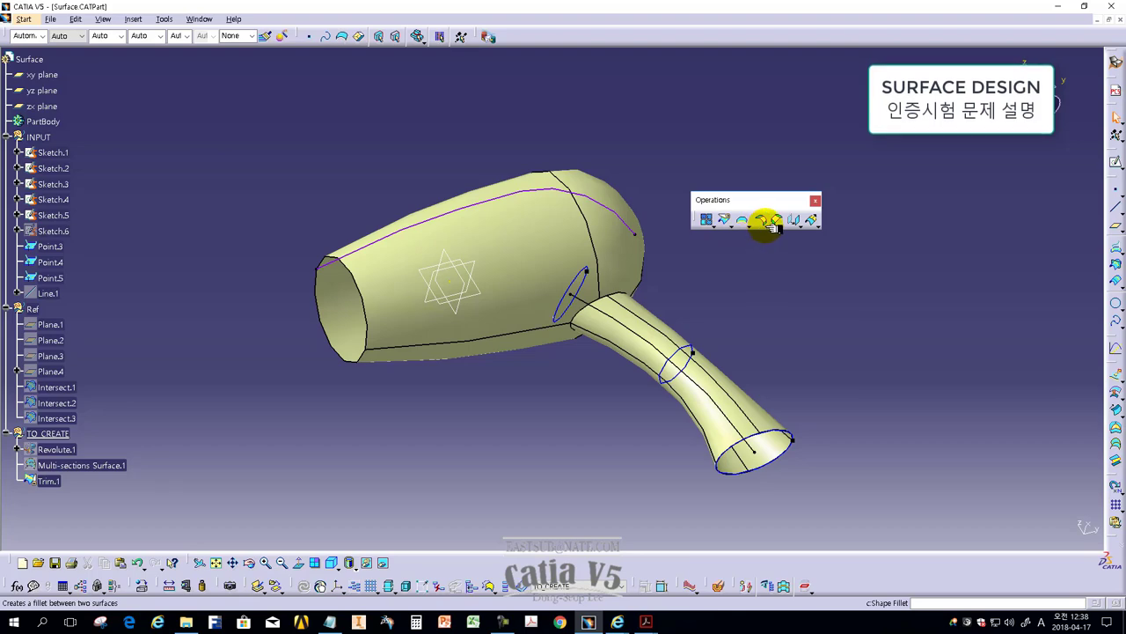
left_click_drag(771, 227, 779, 264)
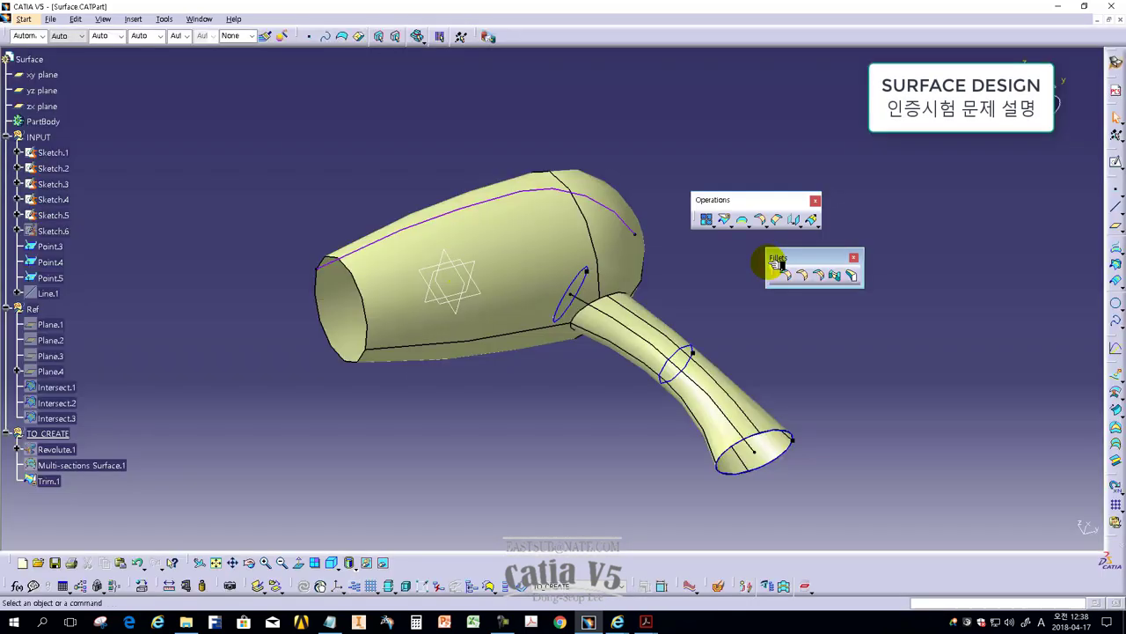
left_click(327, 623)
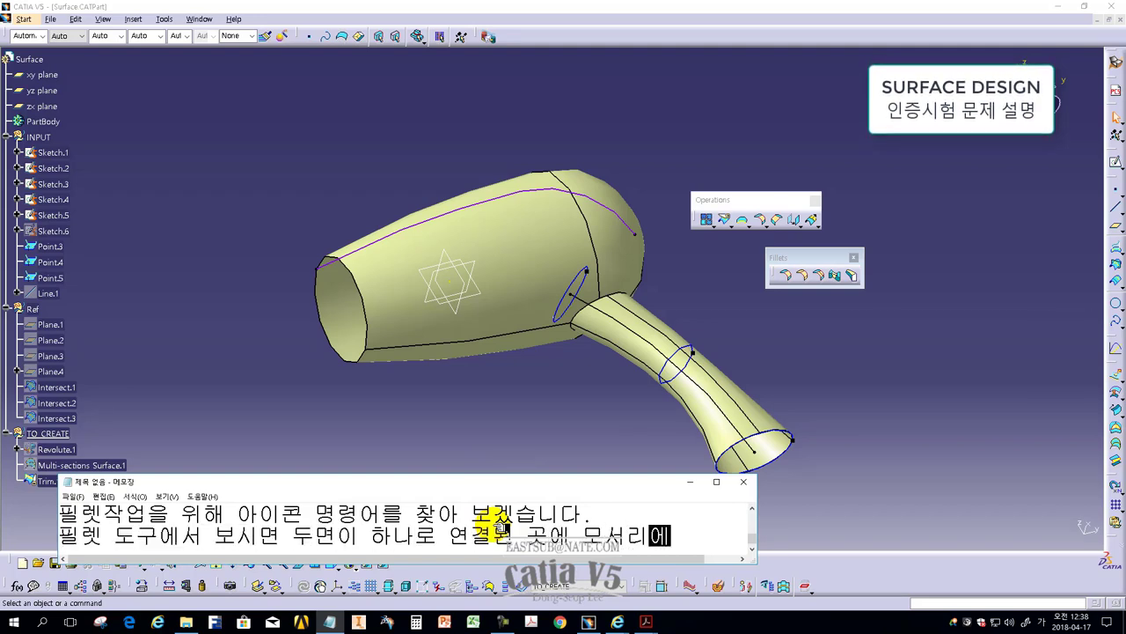
type("일정한 라운드 제작을 우")
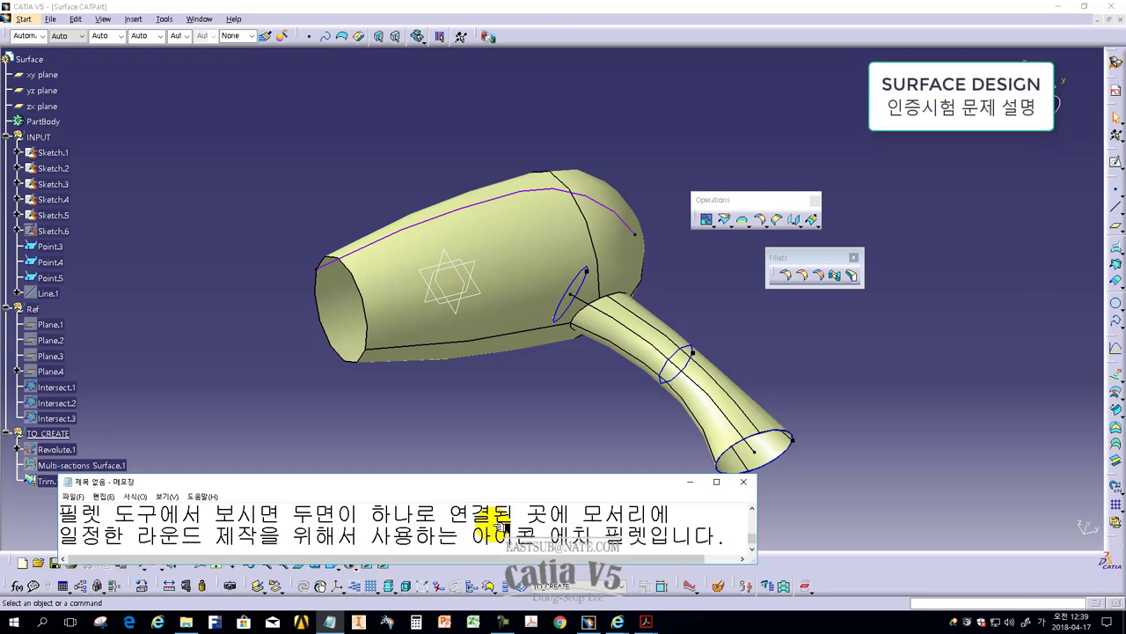
type(" 선택하여 ")
type("니다.")
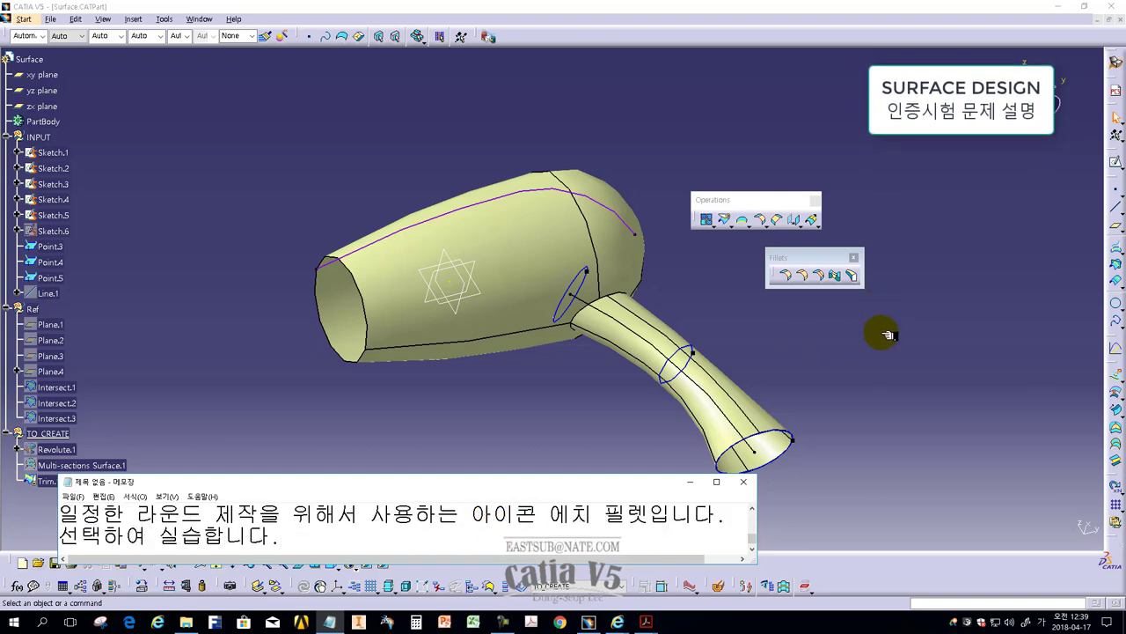
left_click(875, 327)
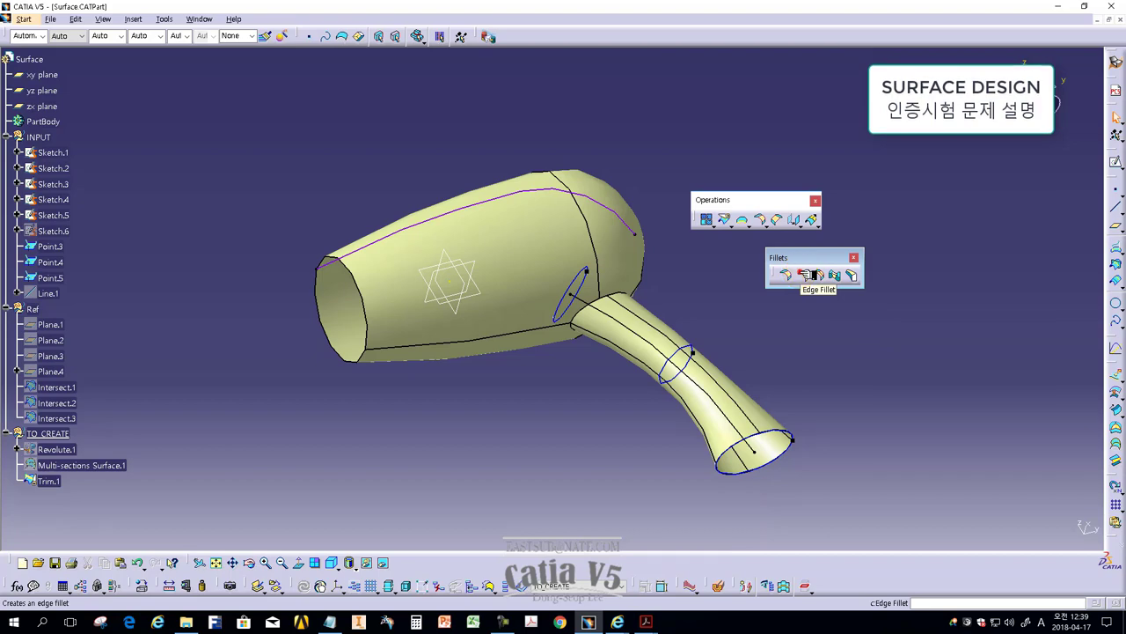
Apply a 2mm edge fillet to the handle–body edge of Trim.1
left_click(818, 276)
mouse_move(611, 405)
middle_mouse_down()
mouse_move(519, 385)
mouse_move(478, 352)
middle_mouse_up()
mouse_move(929, 291)
left_mouse_down()
mouse_move(818, 313)
mouse_move(802, 305)
left_mouse_up()
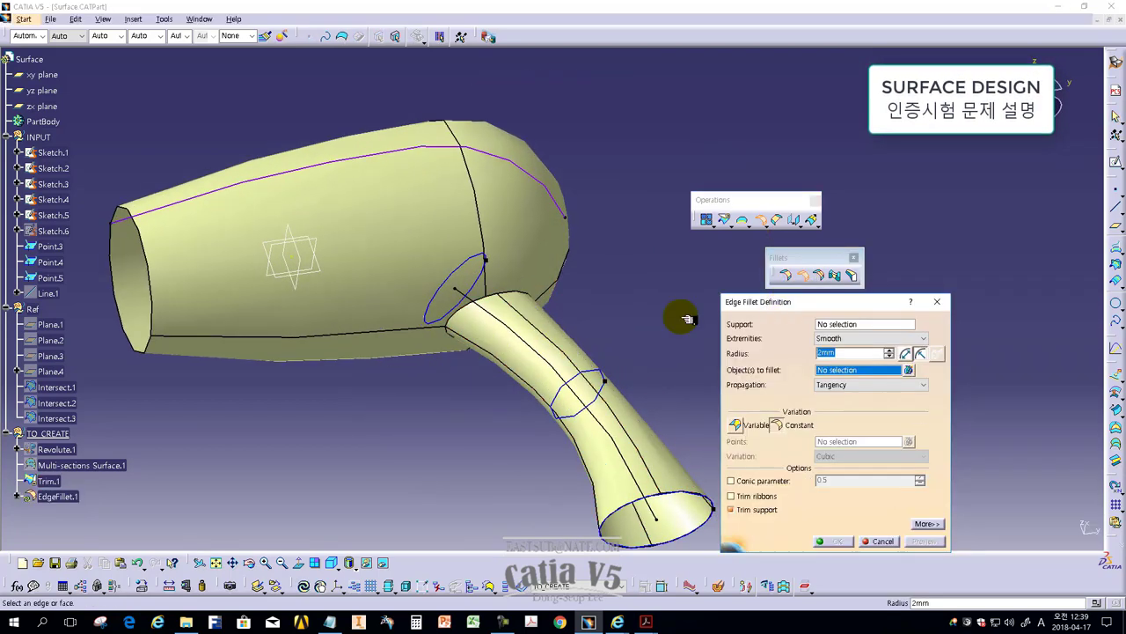
left_click(513, 292)
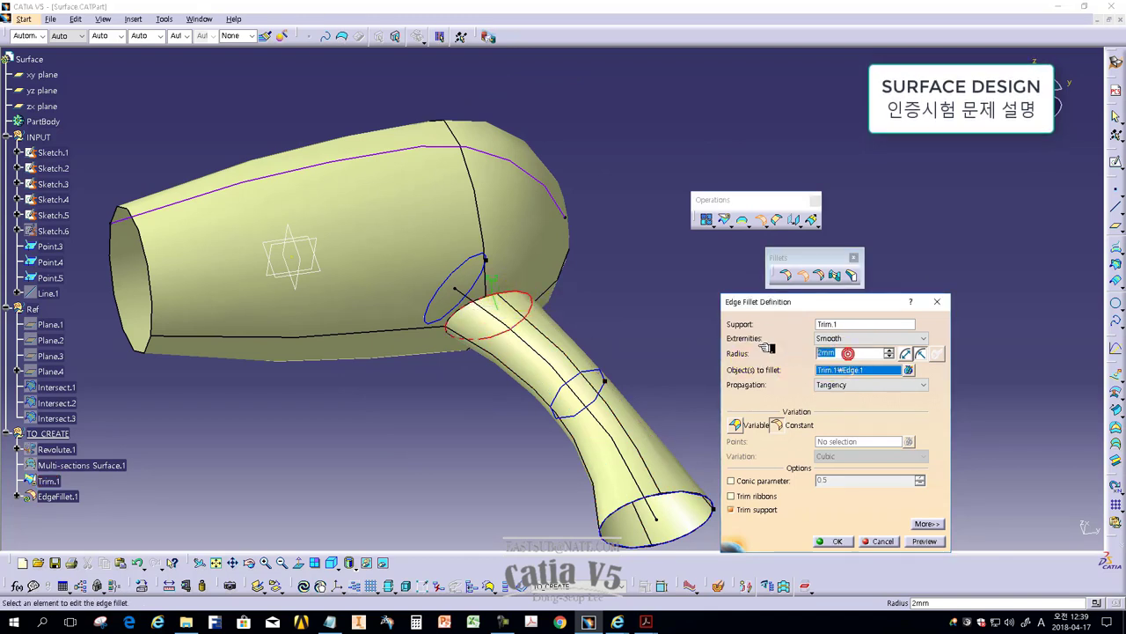
left_click(834, 540)
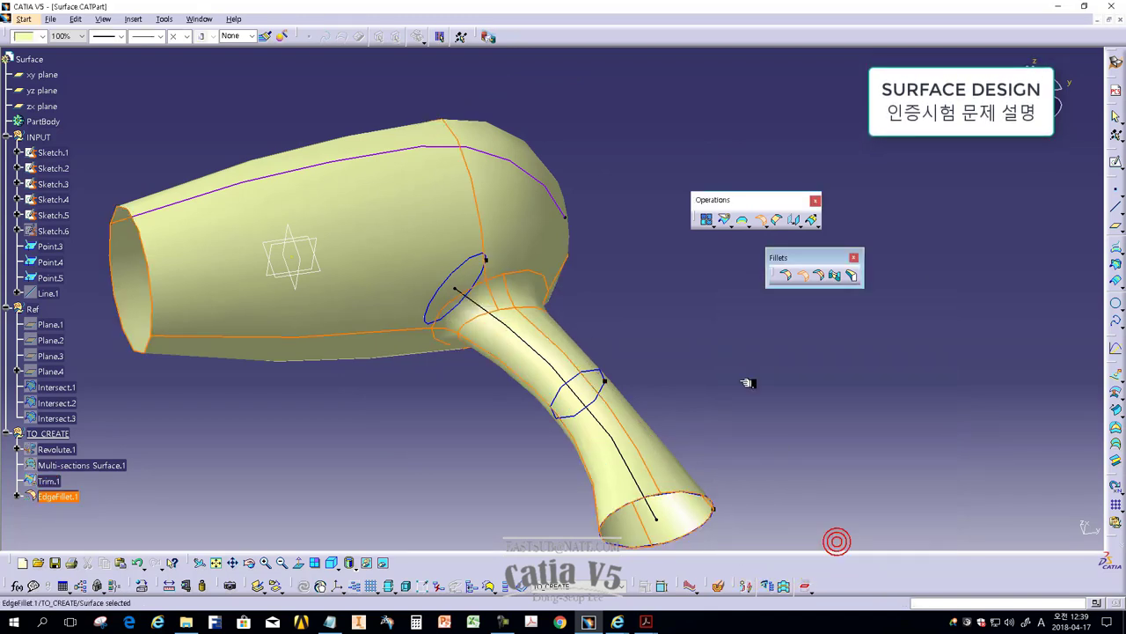
middle_click_drag(470, 397, 577, 405)
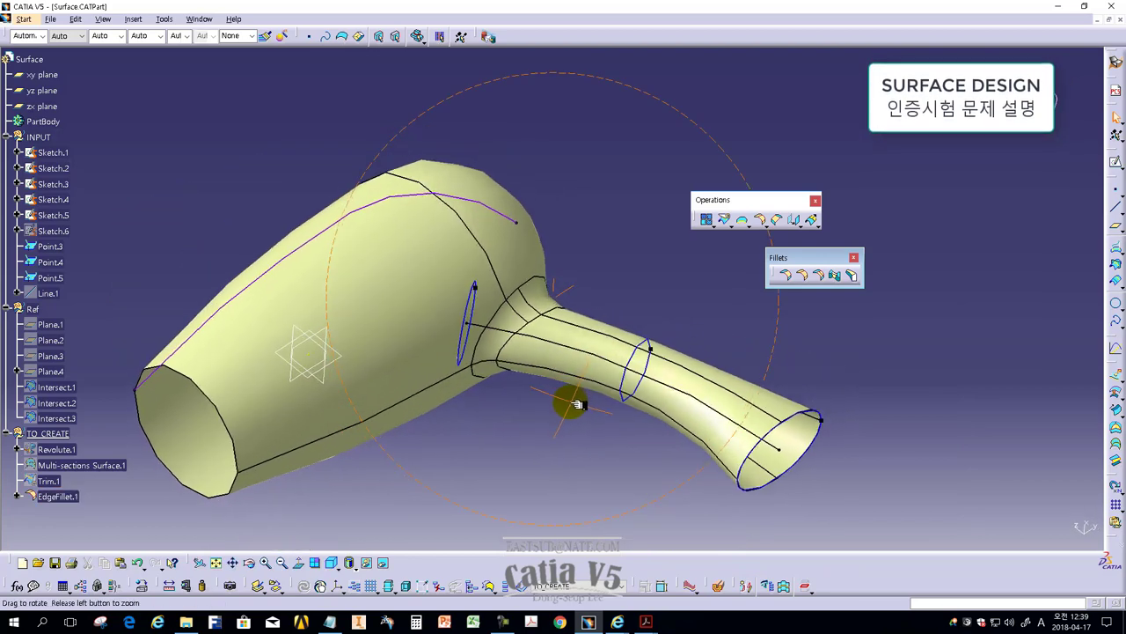
left_click(853, 257)
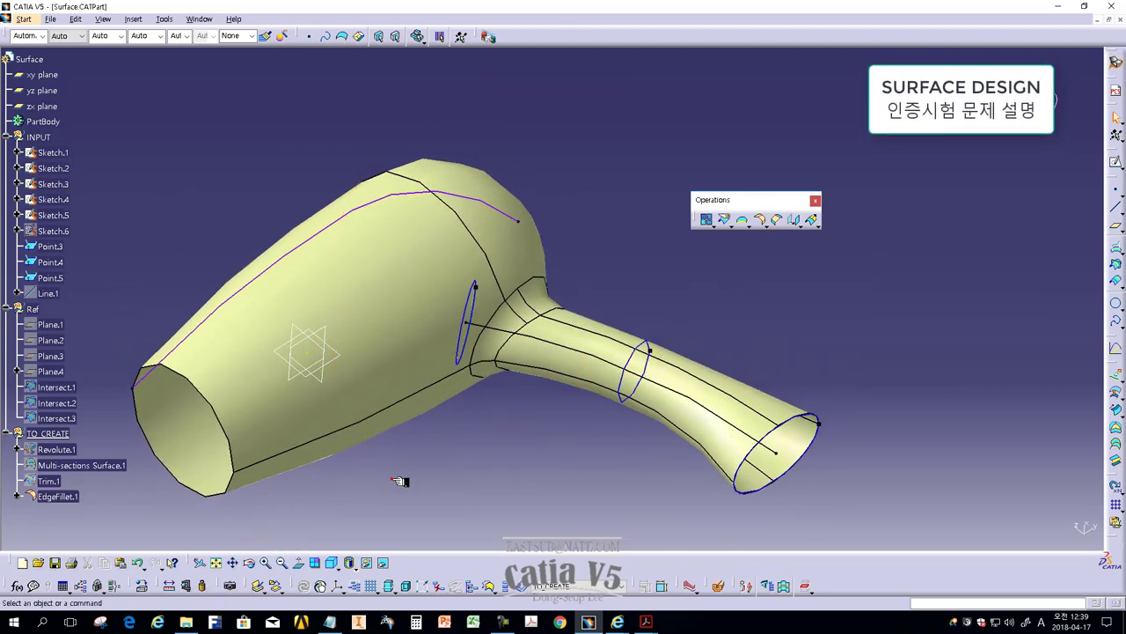
Add a caption line to the notes saying the question text will be read next
left_click(330, 621)
key("Return")
type("자 글")
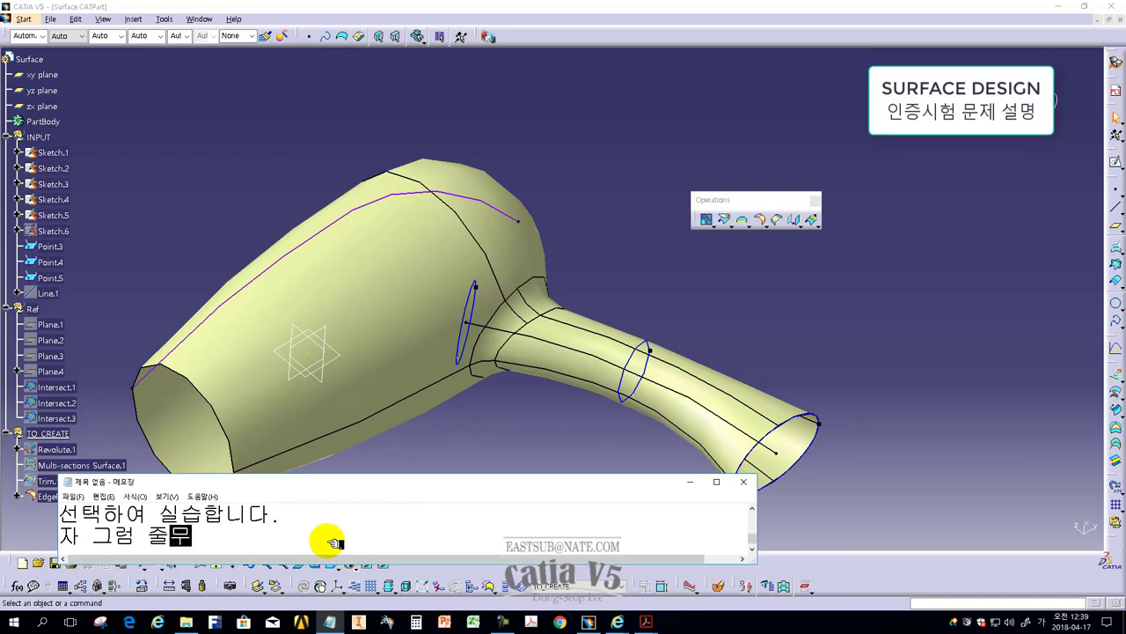
type(" 내용을 읽어 보죠.")
Review the exam's total surface area question and note it in the captions
left_click(646, 621)
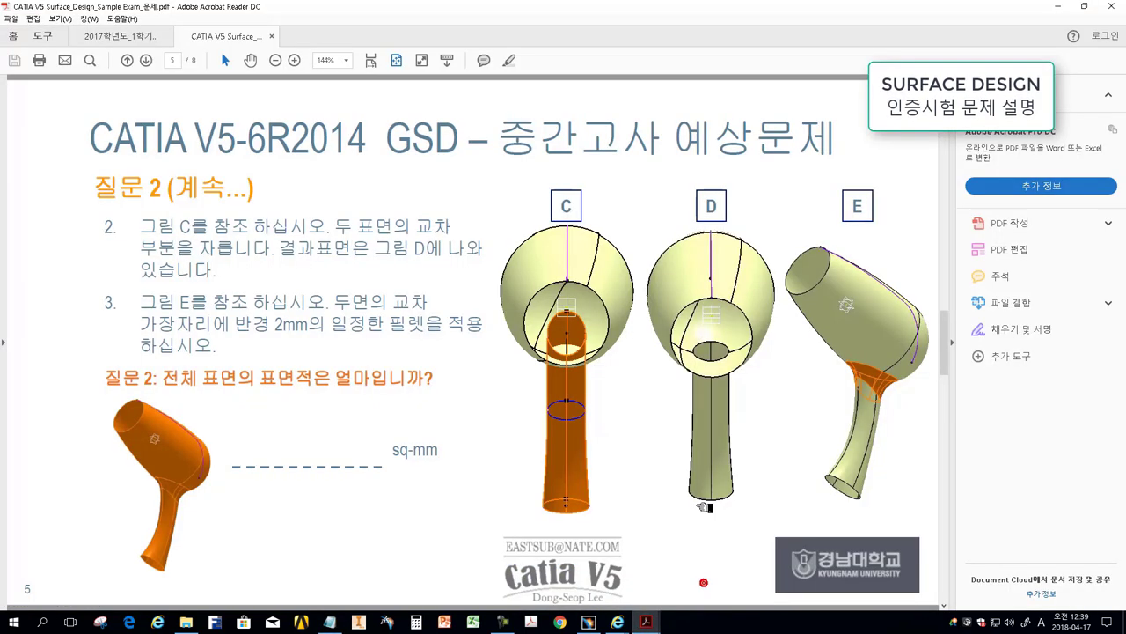
left_click(330, 622)
key("Return")
type("전체 표면적 계산을 ")
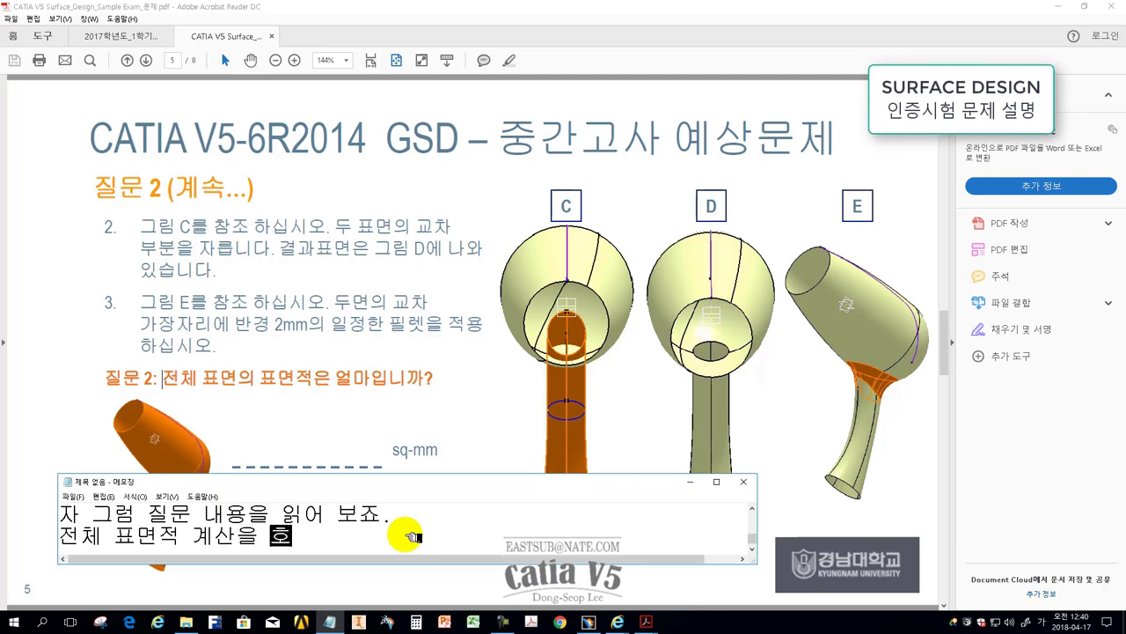
type("확인해 보죠")
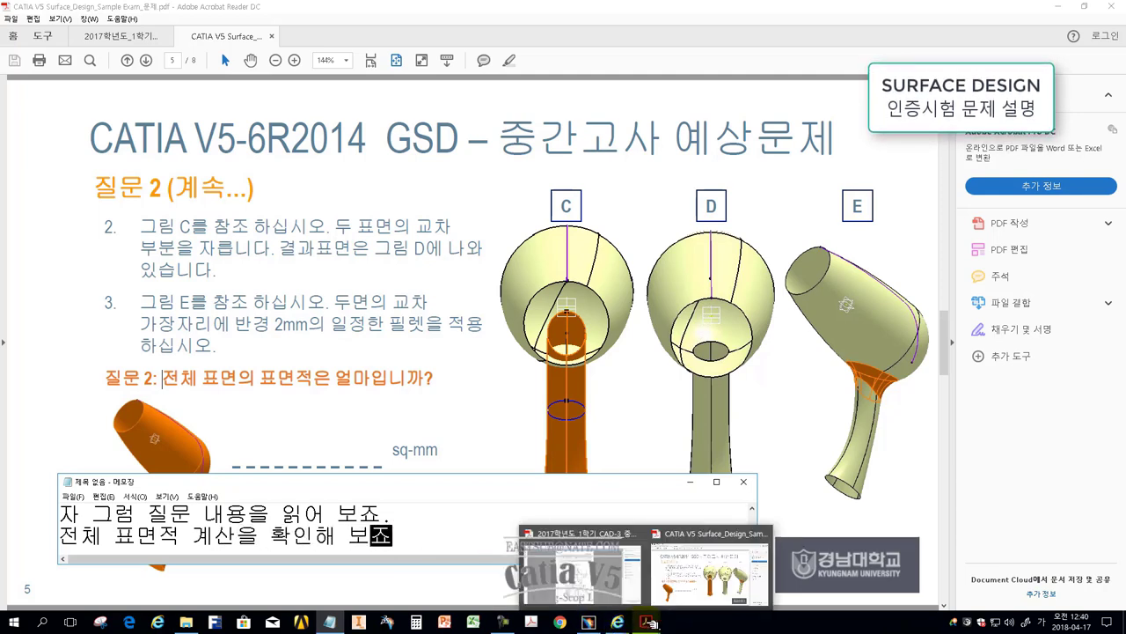
left_click(607, 602)
Back in CATIA, dock the Operations toolbar and float the Measure toolbar over the model
left_click(596, 623)
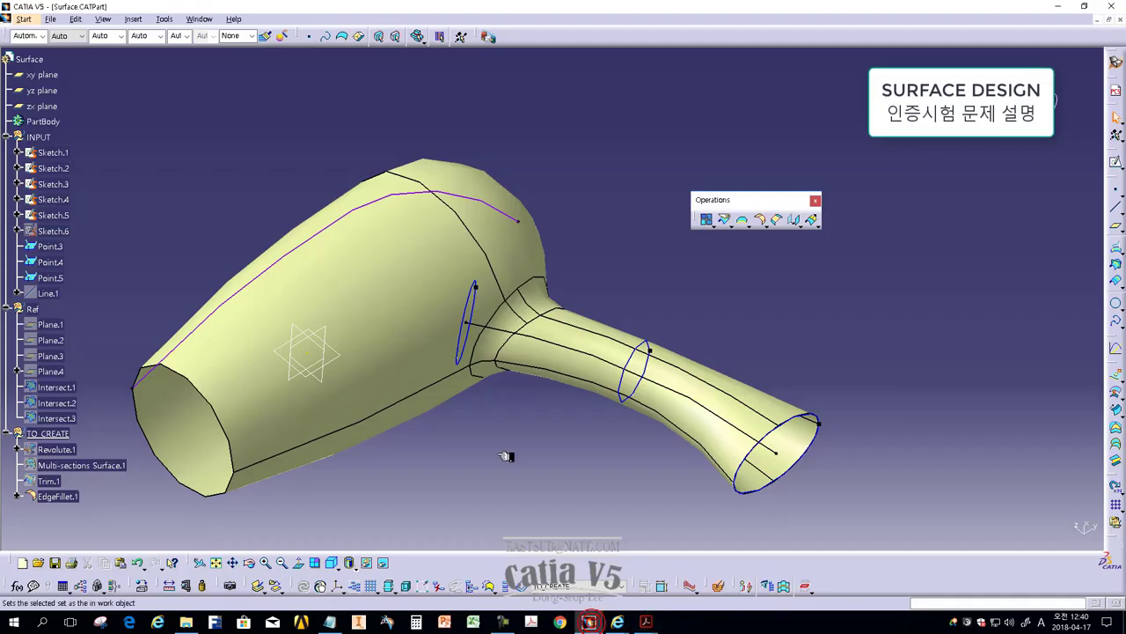
left_click_drag(753, 200, 1109, 51)
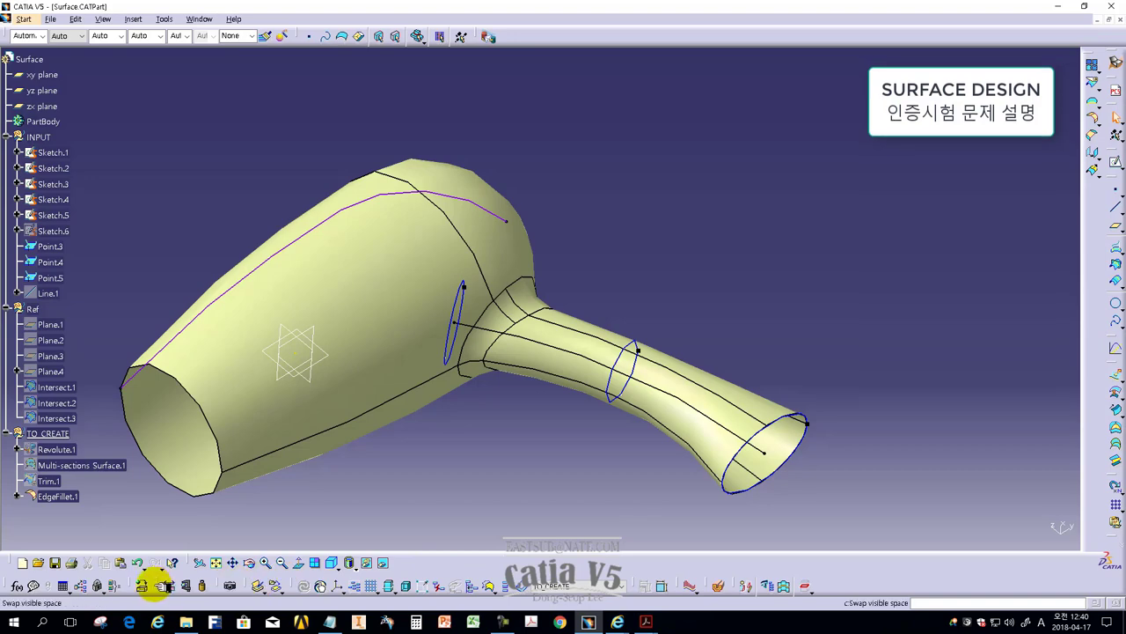
left_click_drag(156, 585, 604, 214)
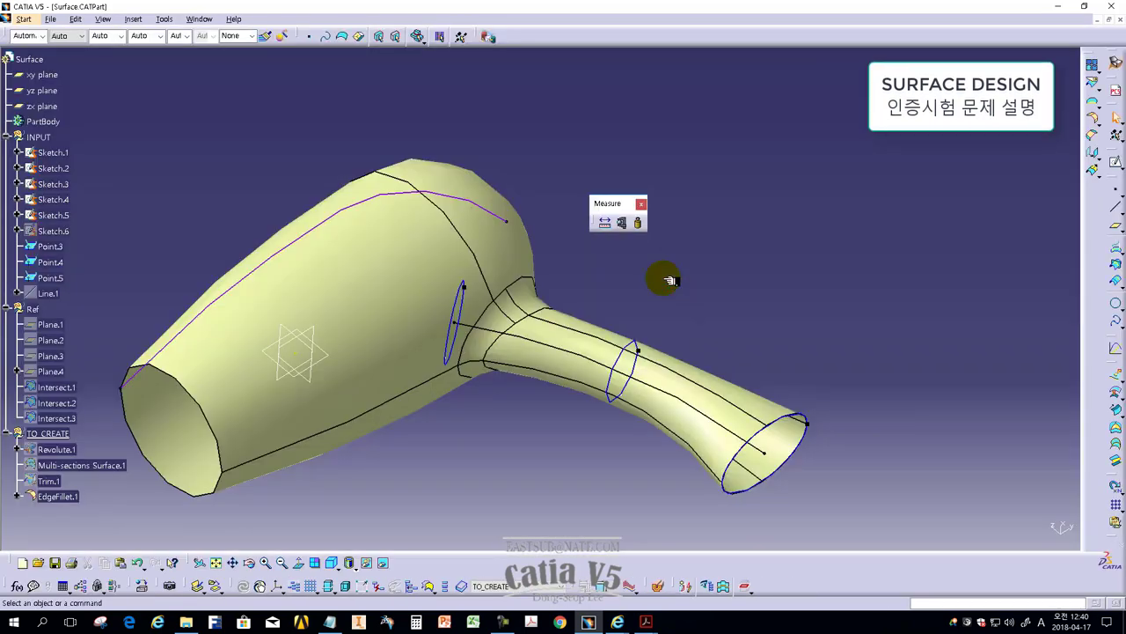
Measure EdgeFillet.1 with Surface Area enabled in Measure Item customization, giving 1329.053mm2
left_click(622, 223)
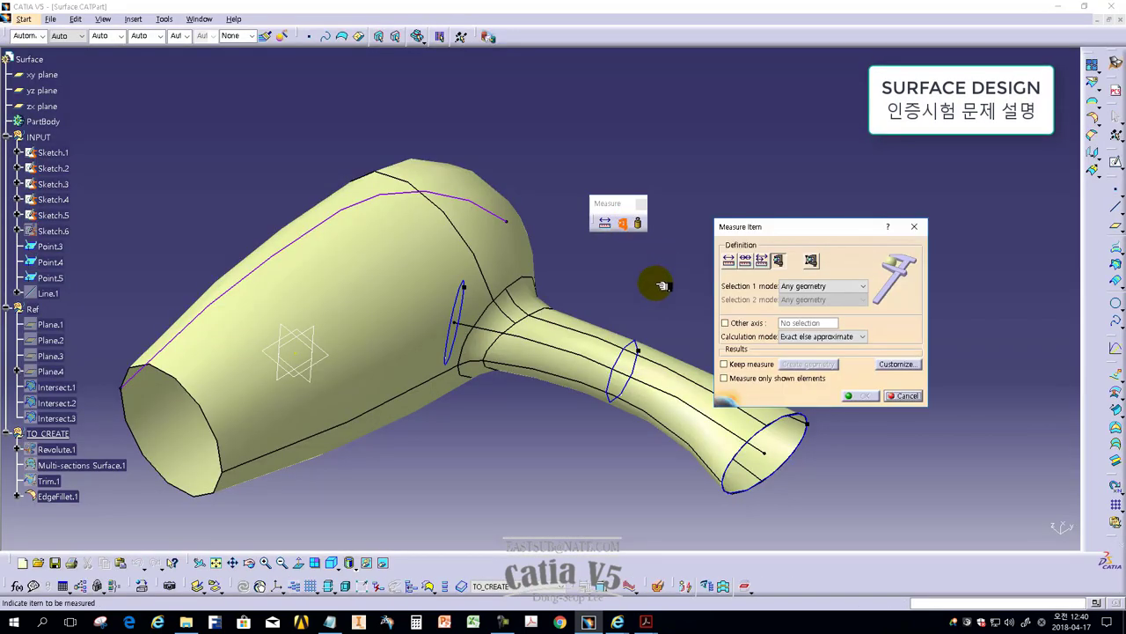
left_click(907, 365)
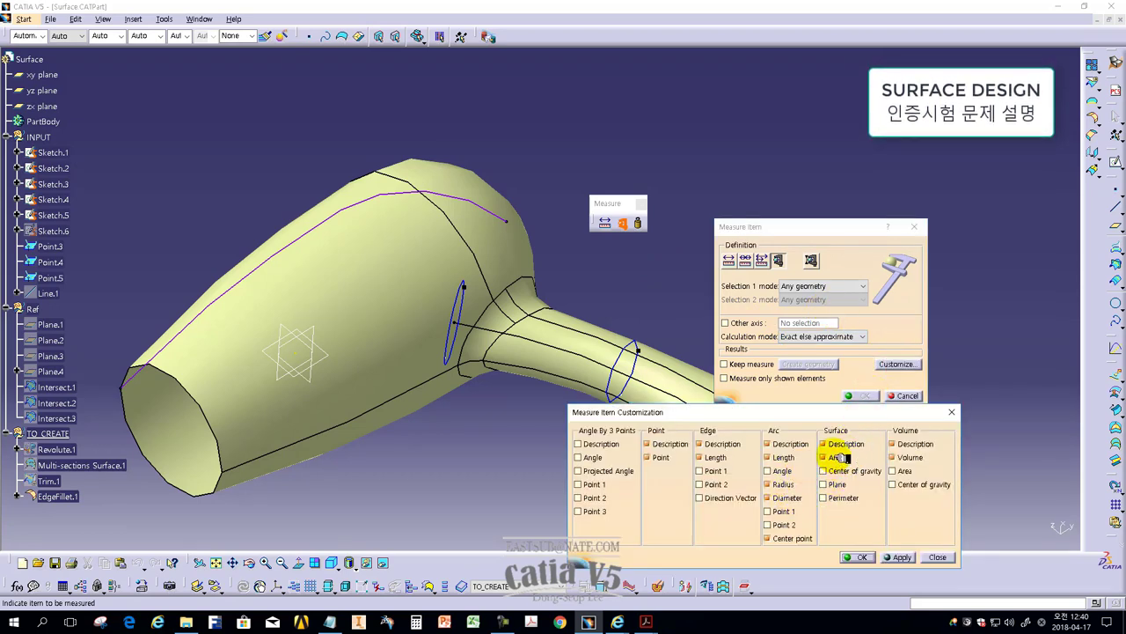
left_click(821, 459)
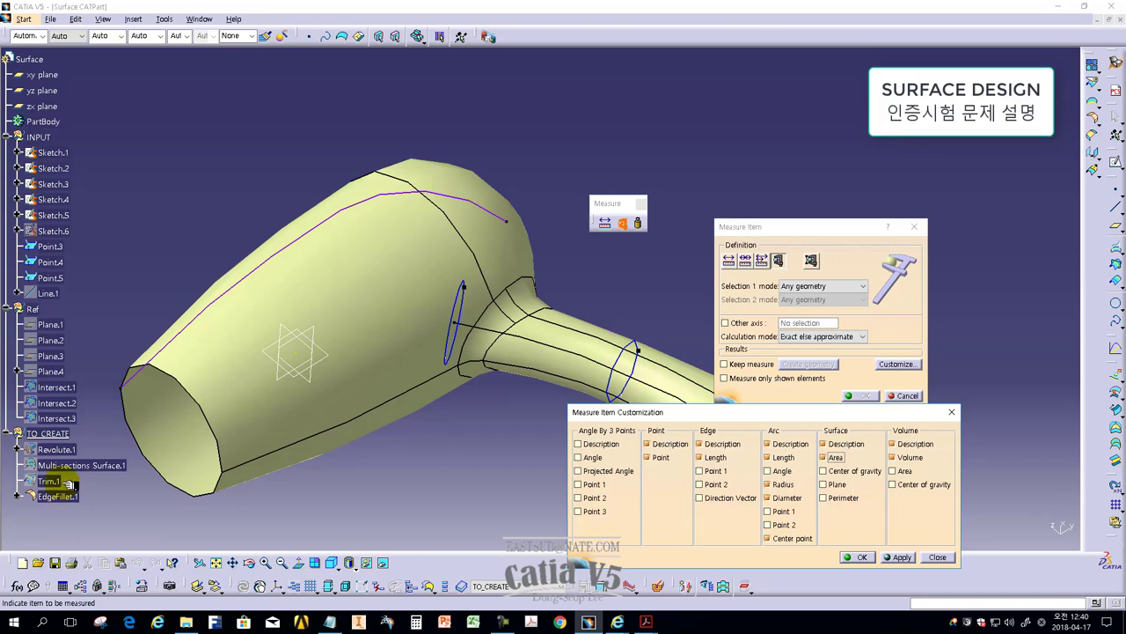
left_click(861, 558)
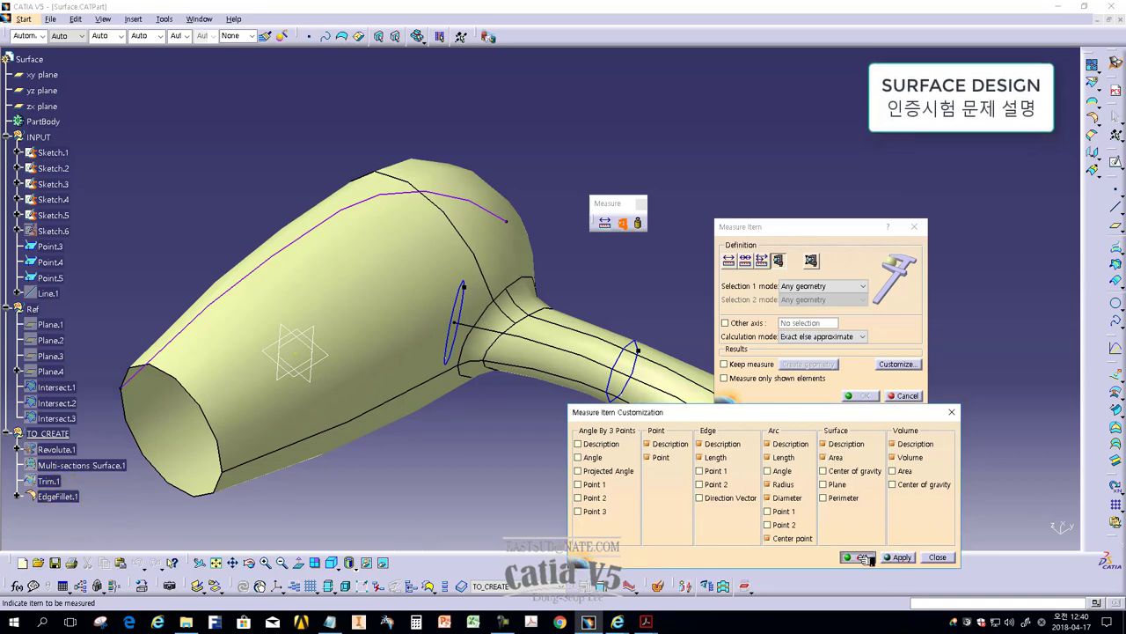
left_click(60, 498)
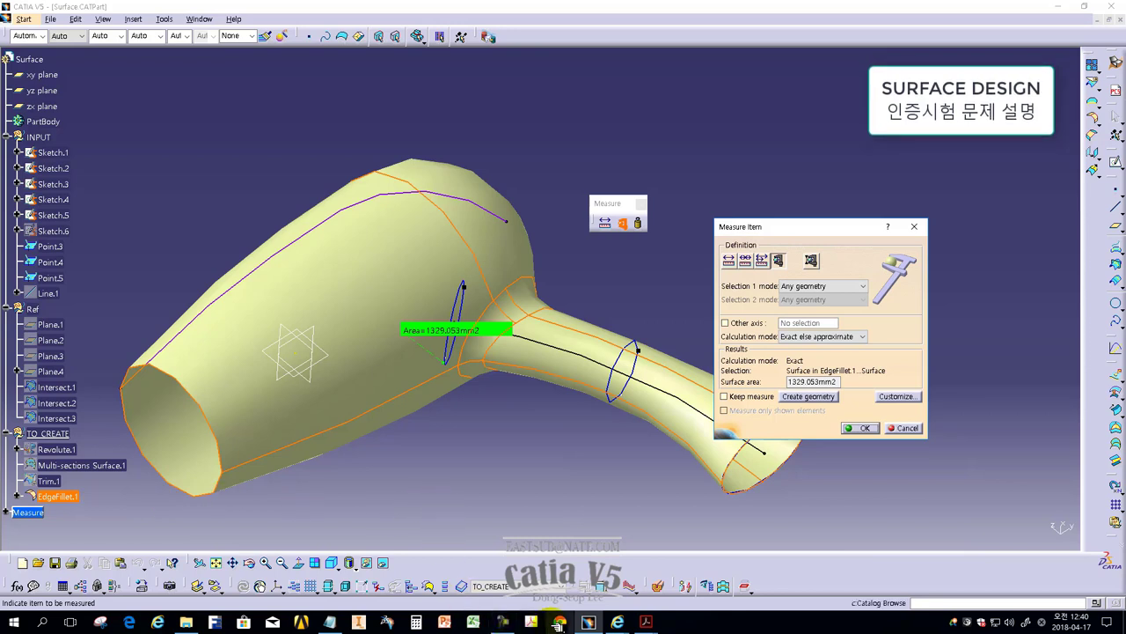
Add a caption line to the notes and close the measurement
left_click(330, 622)
type("면의 표면적 값이 1329.053으로 표심")
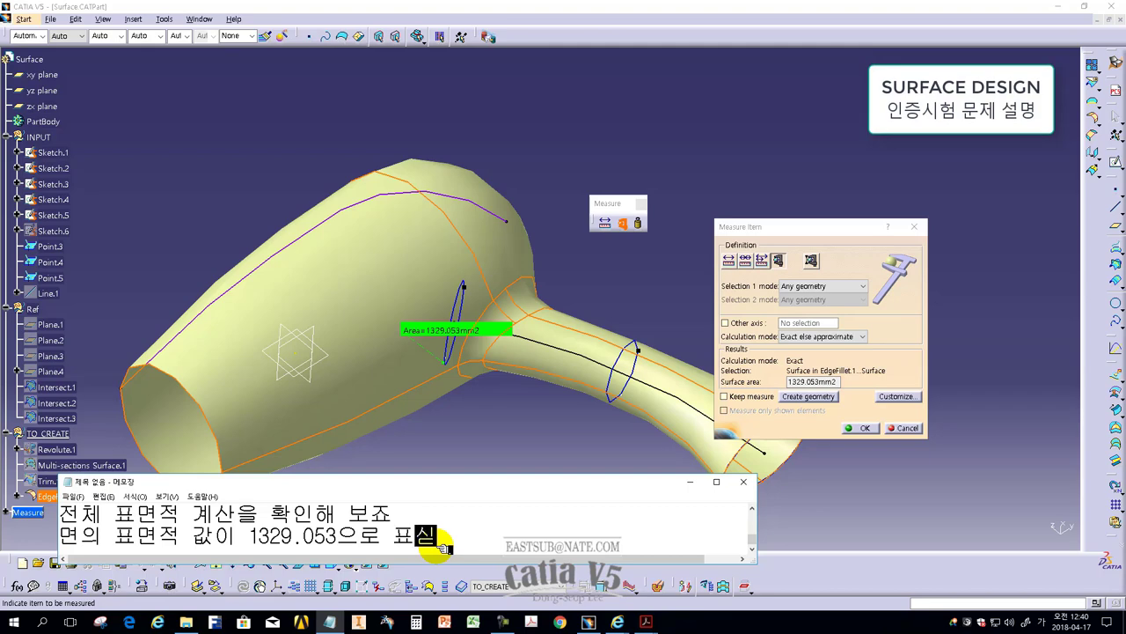
type("됩니다 확인해보시기 바람.")
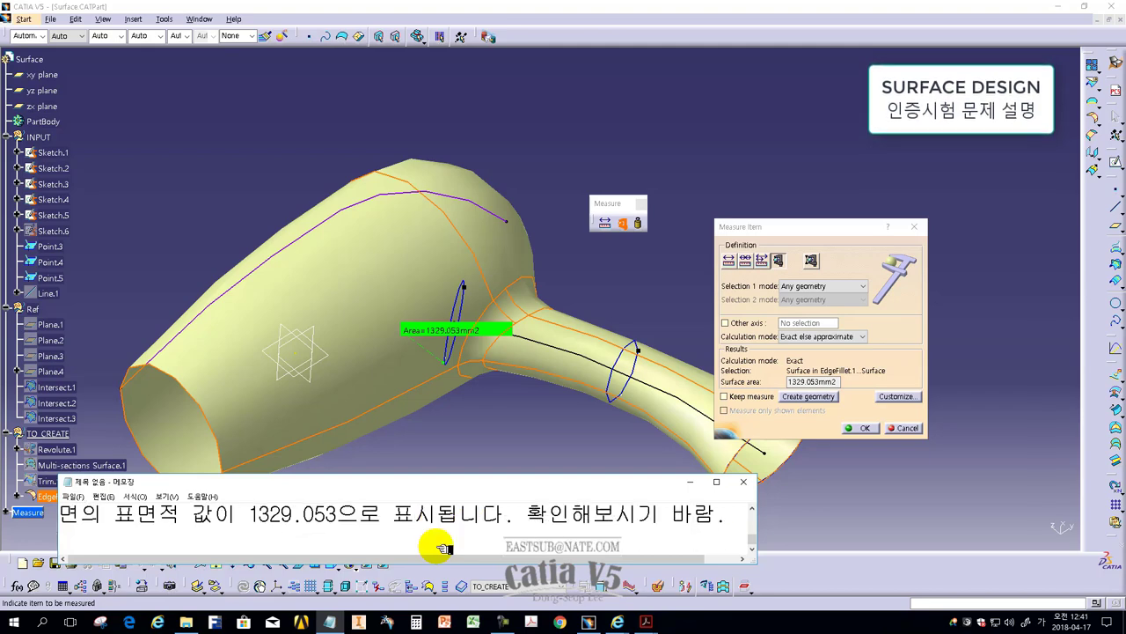
left_click(818, 481)
left_click(861, 429)
Read question 3 on the projected Sketch.6 curve length, jot a note, and return to CATIA
left_click(708, 572)
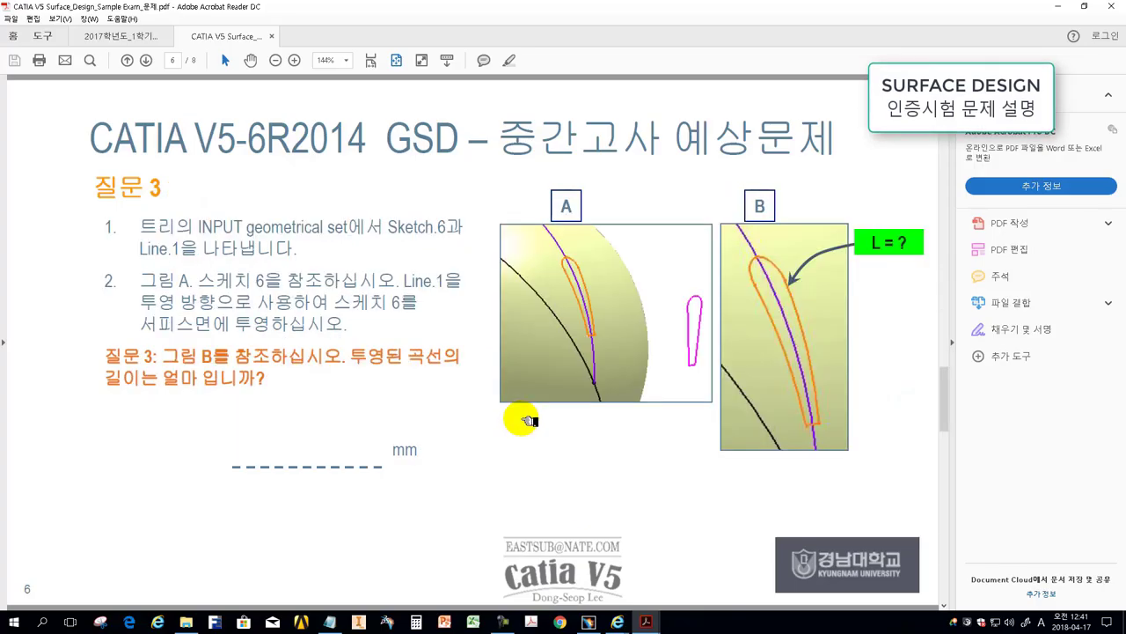
left_click(330, 622)
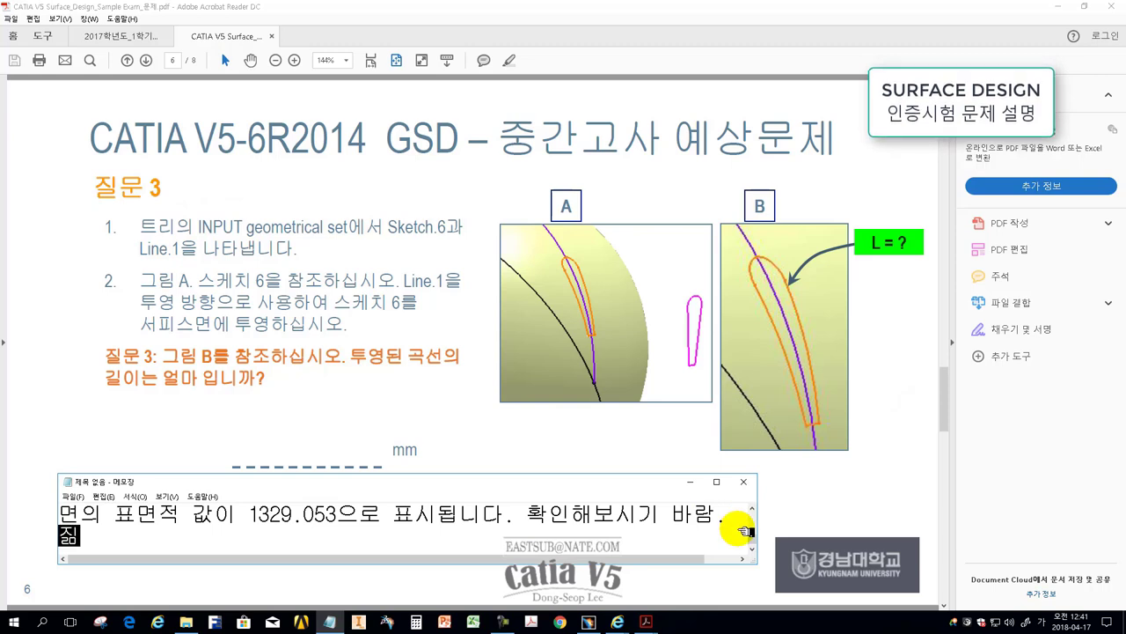
type("문 3으로 넘어 가서.")
scroll(744, 530, "down", 1)
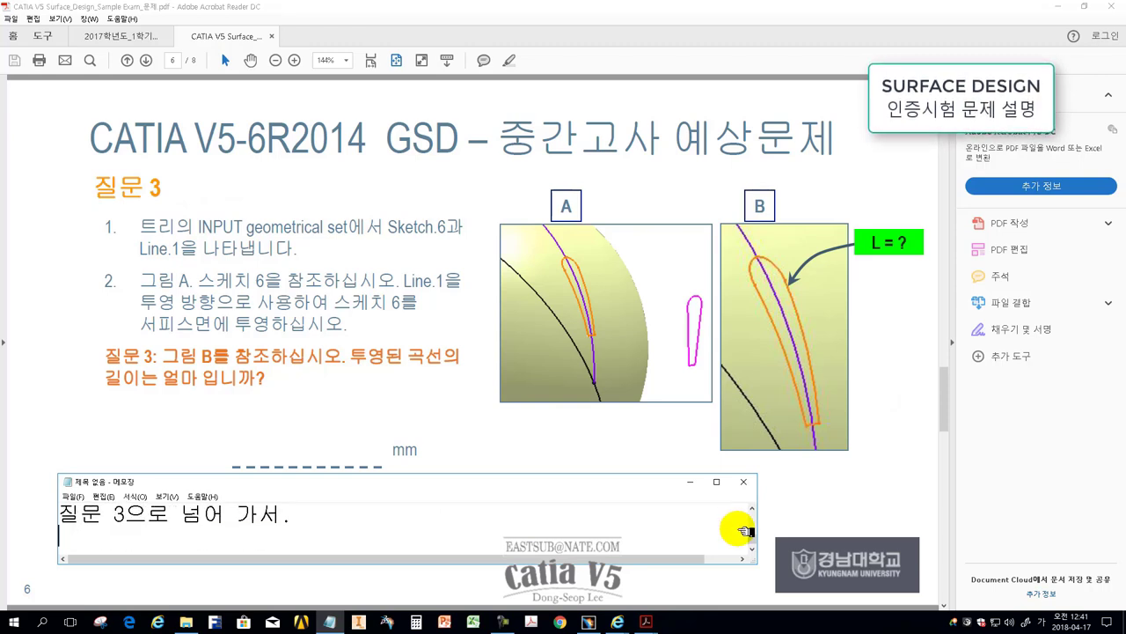
type("내용을 찾ㅇ")
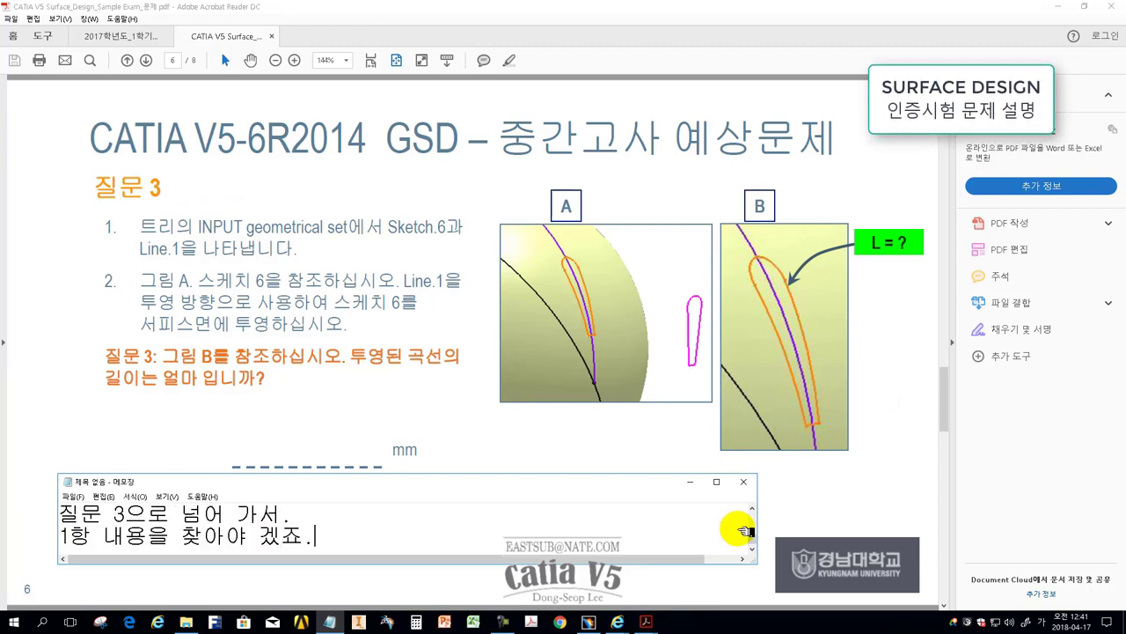
scroll(744, 531, "down", 1)
left_click(589, 621)
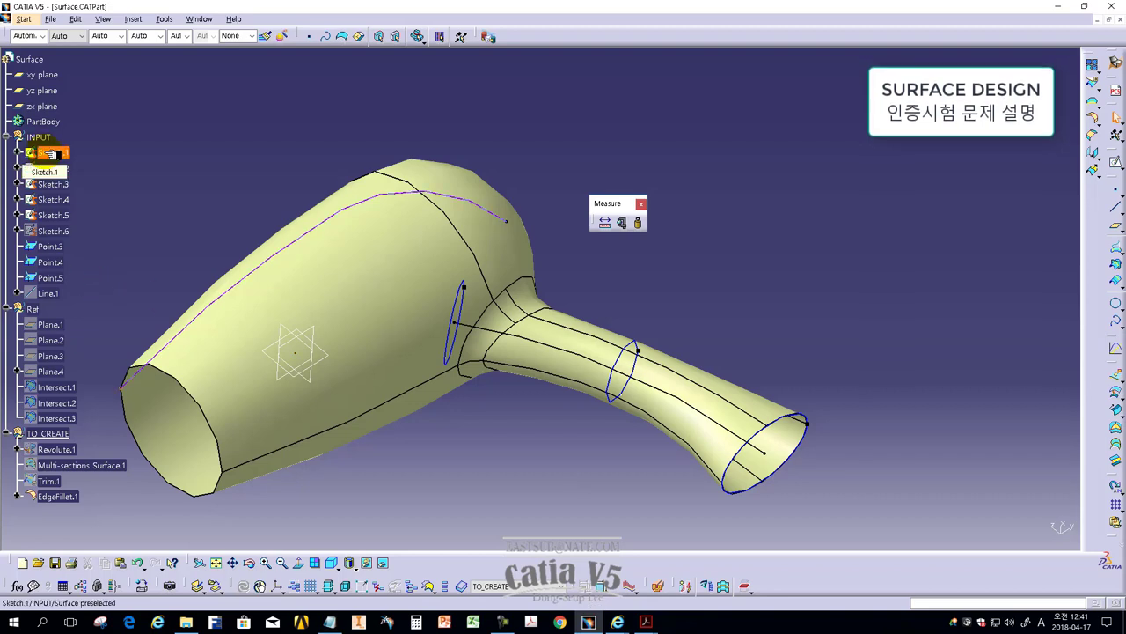
Show Sketch.6 and Line.1 using Hide/Show from the specification tree
left_click(53, 232)
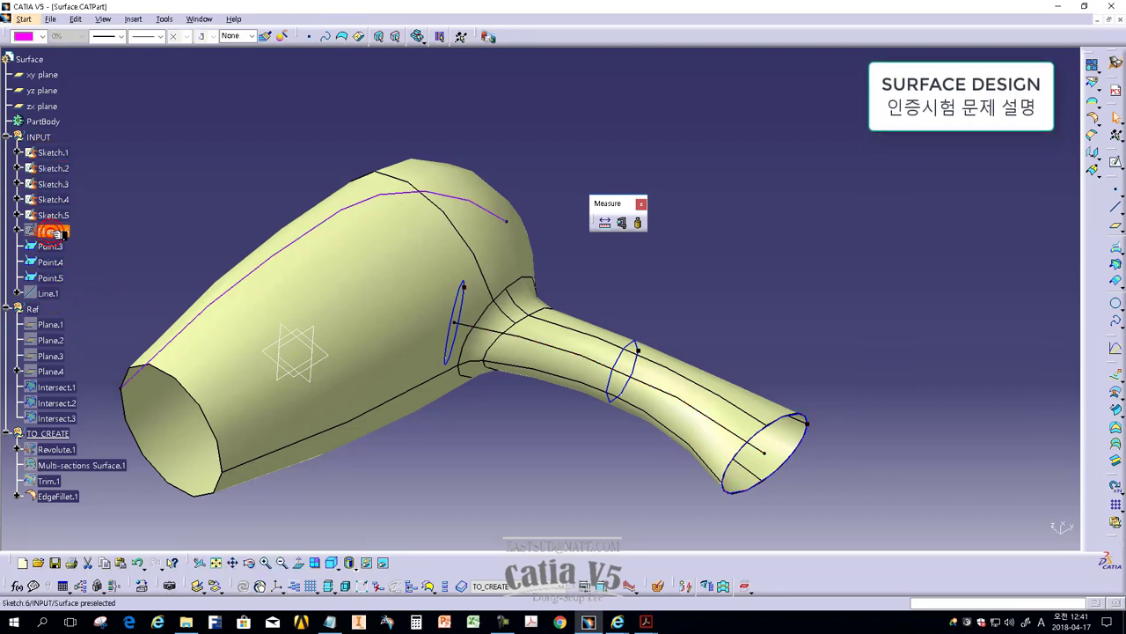
right_click(55, 233)
left_click(61, 269)
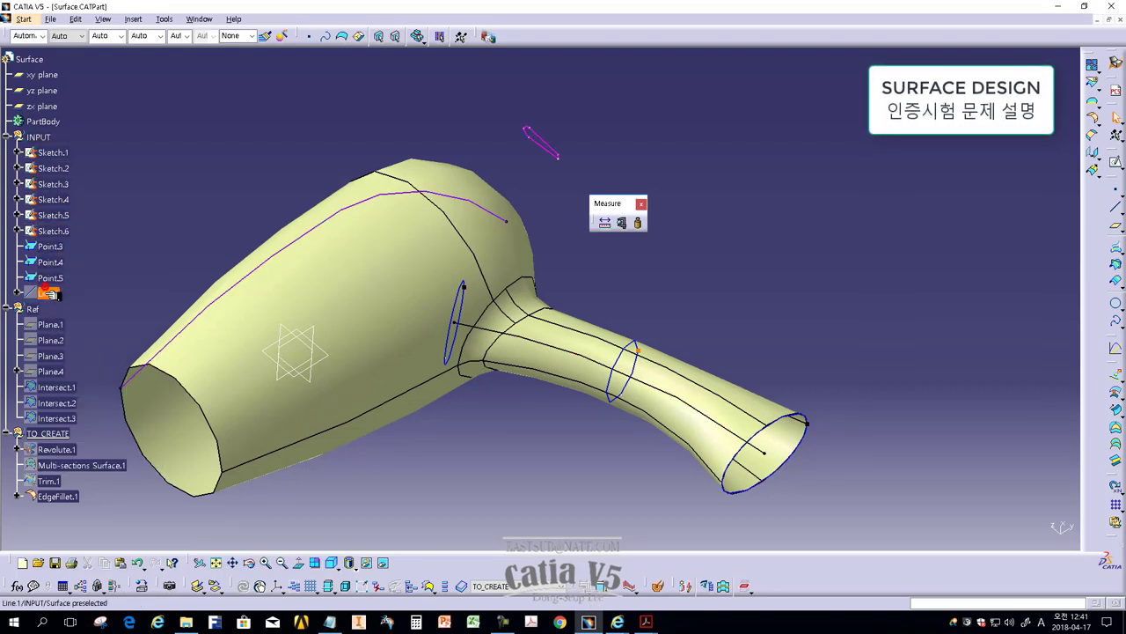
right_click(48, 293)
left_click(71, 328)
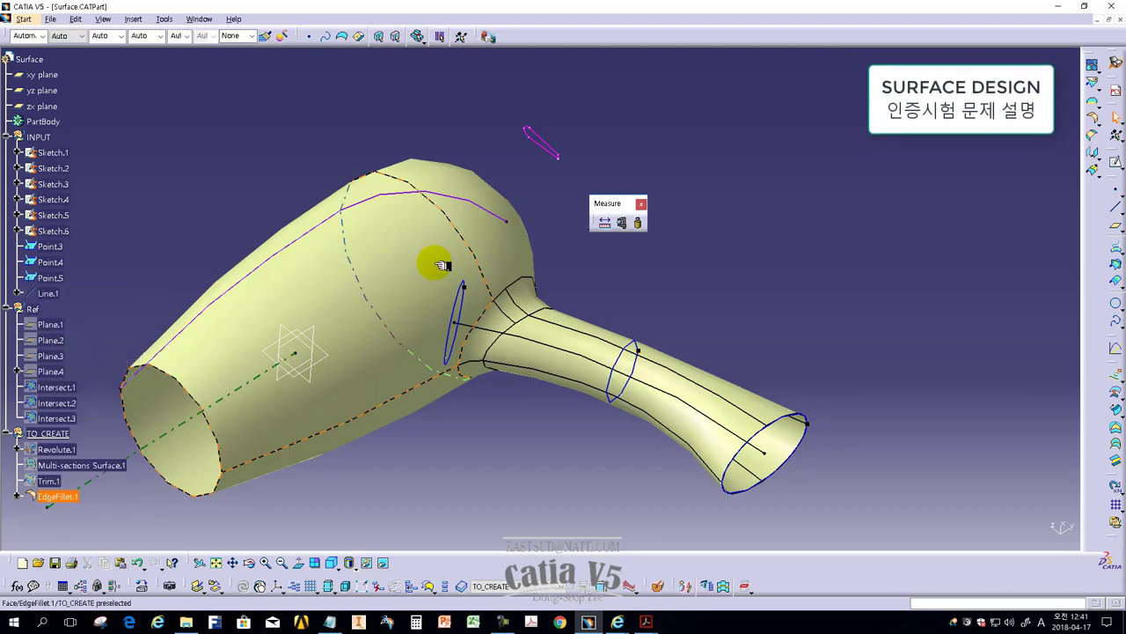
Close the Measure toolbar, orbit to face the dryer head, and bring up the exam PDF
mouse_move(440, 266)
middle_mouse_down()
mouse_move(516, 452)
mouse_move(396, 399)
middle_mouse_up()
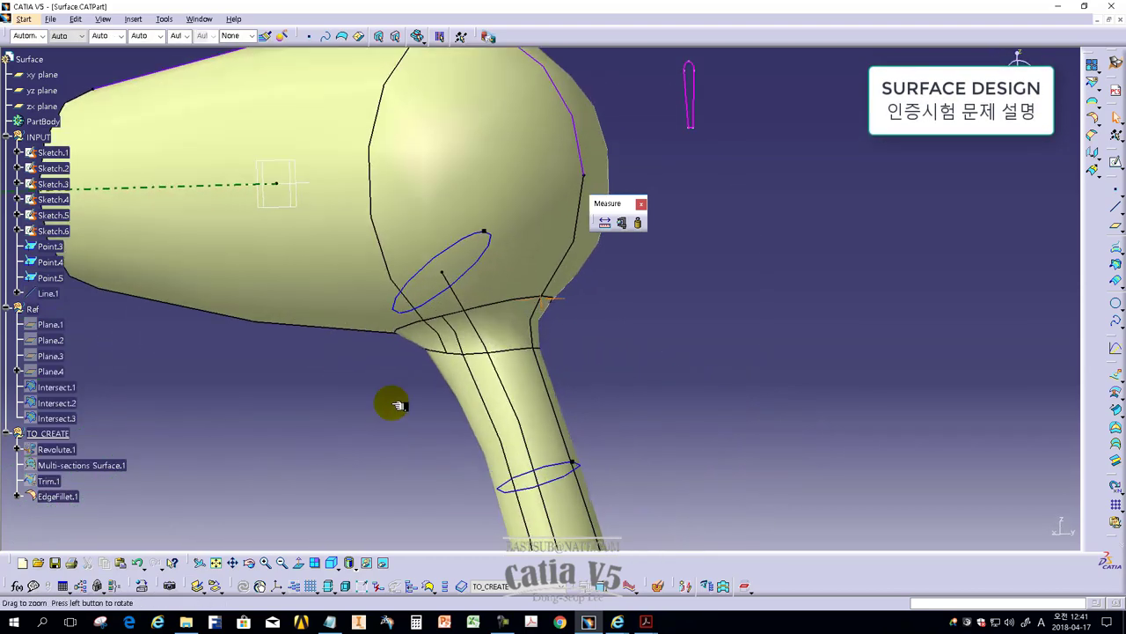
double_click(620, 205)
mouse_move(422, 150)
middle_mouse_down()
mouse_move(491, 286)
mouse_move(843, 334)
middle_mouse_up()
left_click(782, 317)
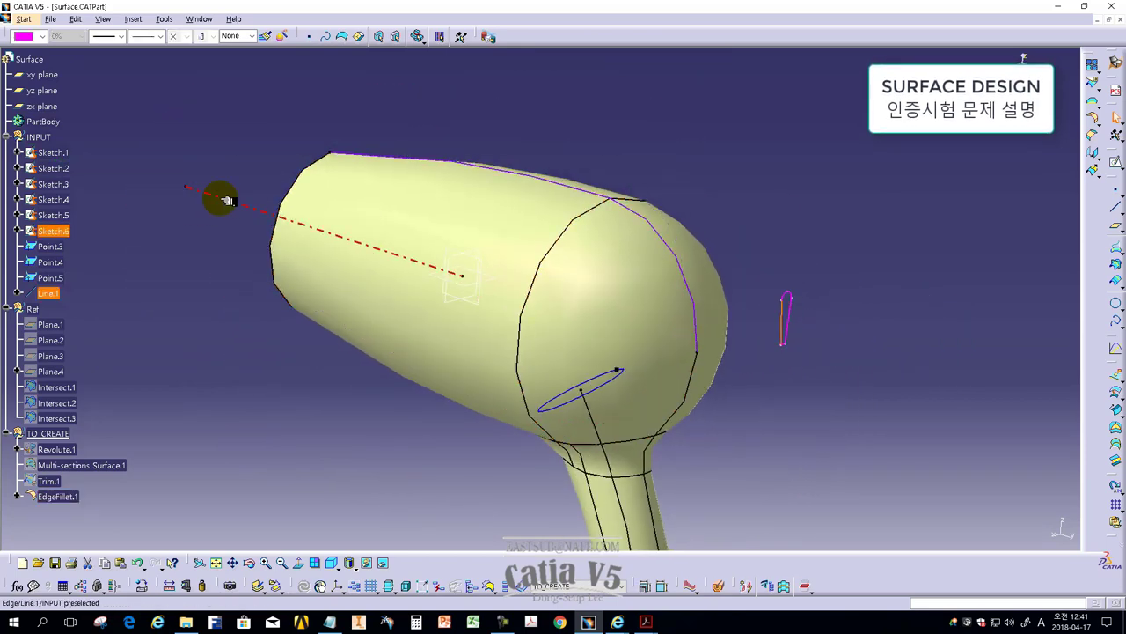
left_click(226, 239)
left_click(330, 621)
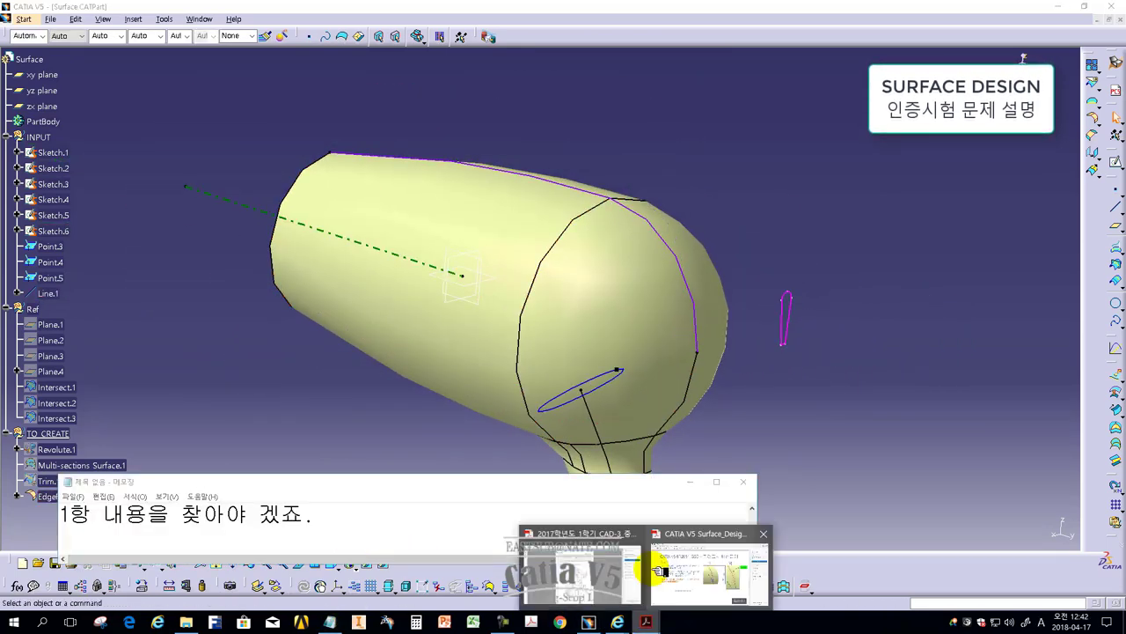
left_click(704, 568)
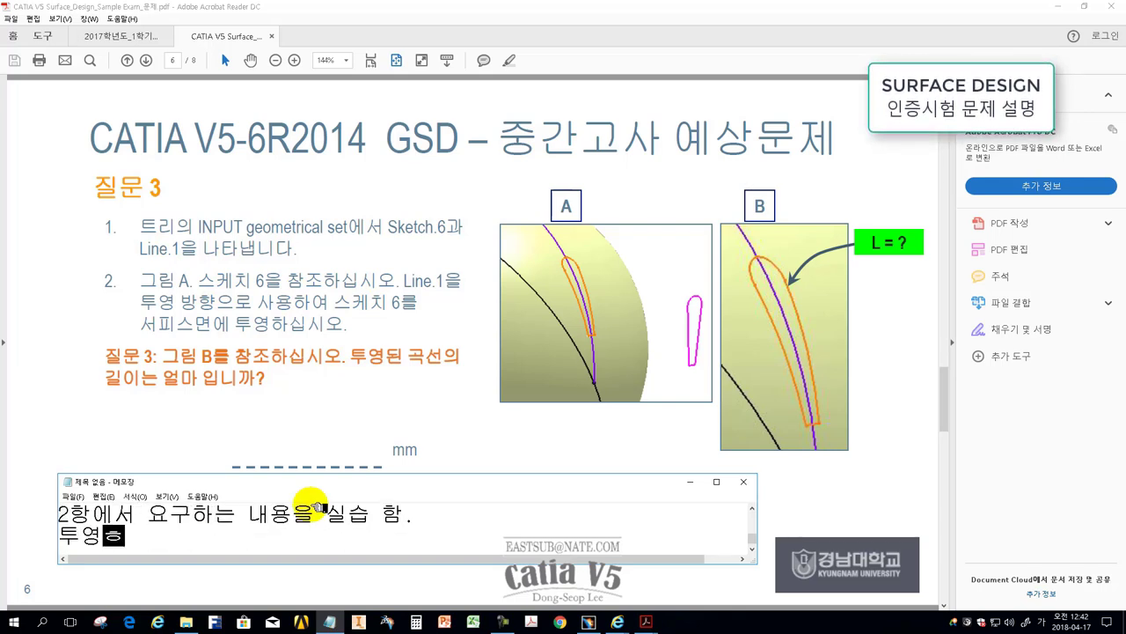
Note that step 2 uses the projection function, then return to CATIA
type("을 사용하는 것이죠. 실습해볼까요")
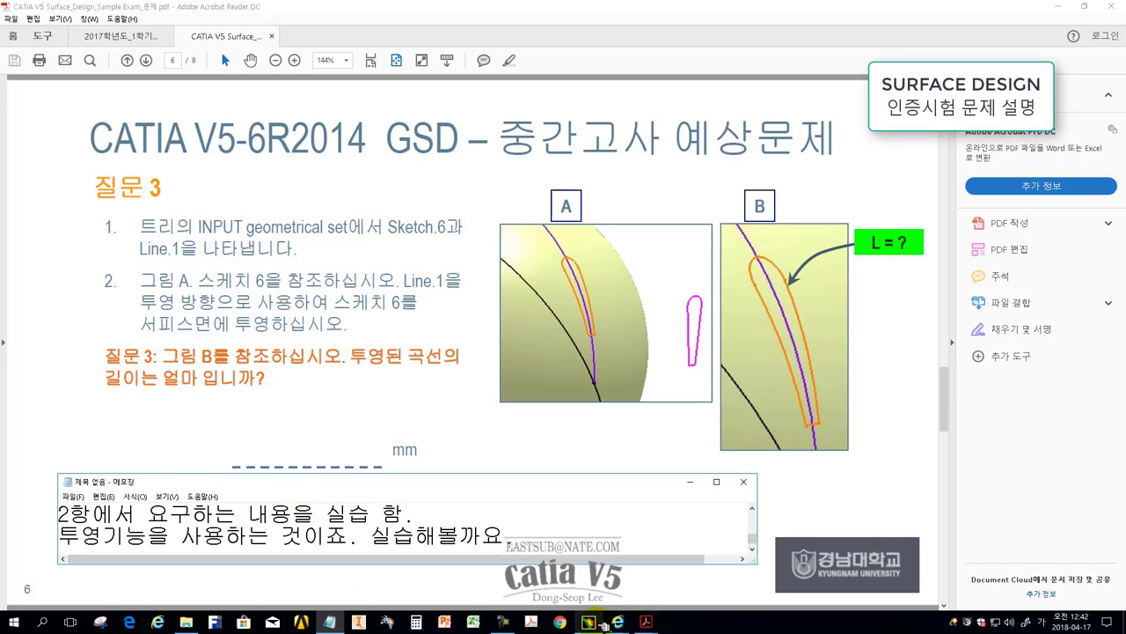
key("alt+Tab")
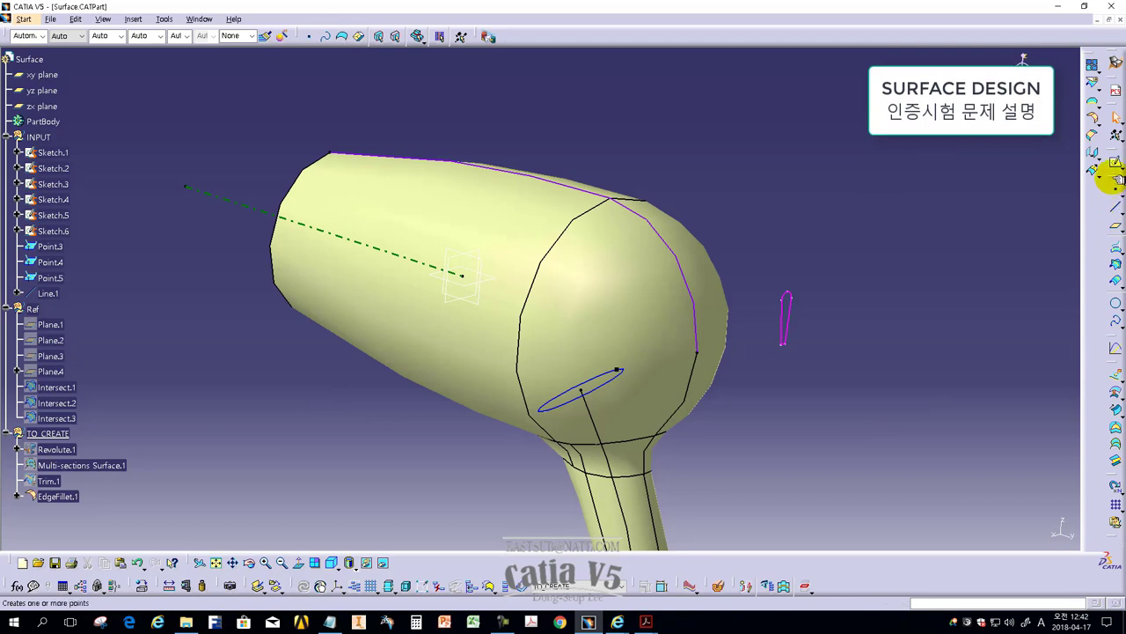
Switch to the Wireframe and Surface Design workbench, float its toolbar, and start a Projection
left_click_drag(1084, 192, 602, 161)
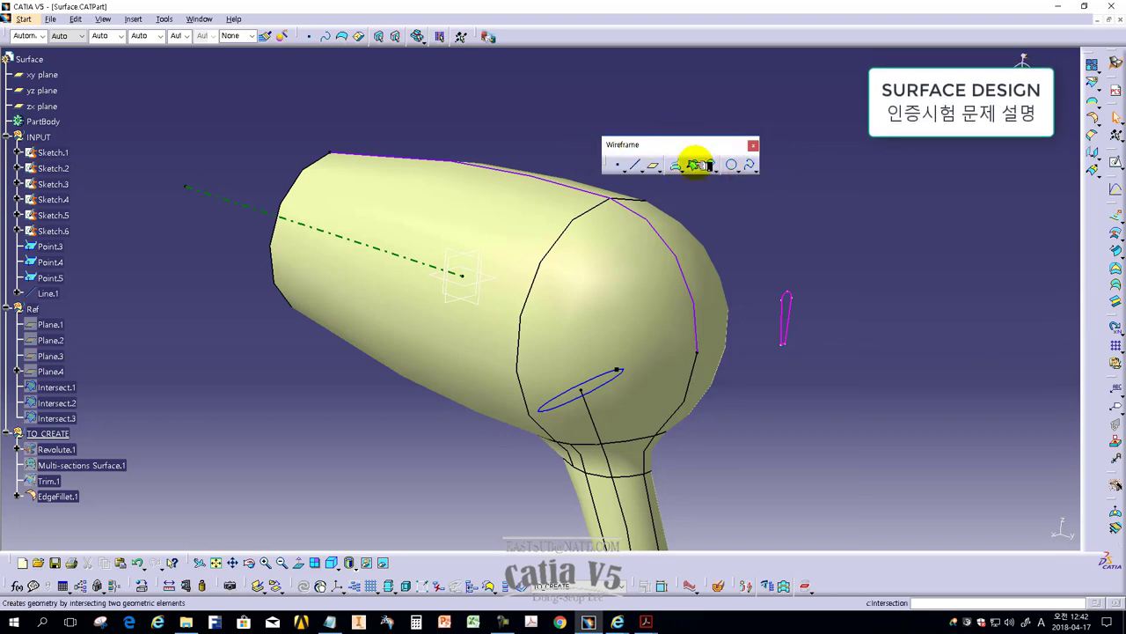
left_click(22, 19)
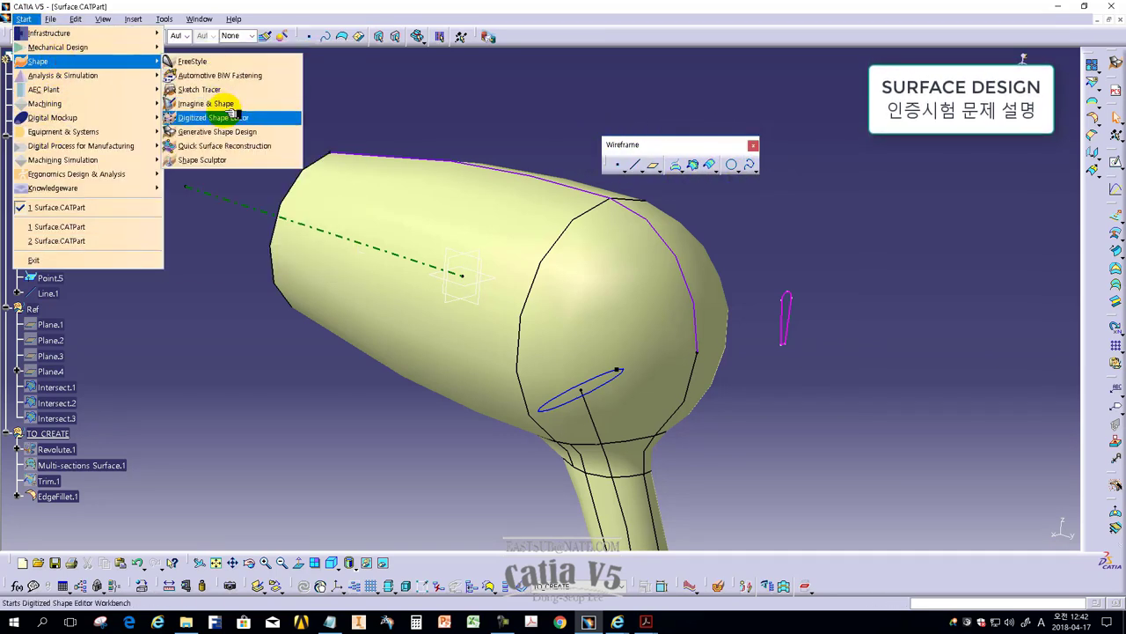
mouse_move(58, 47)
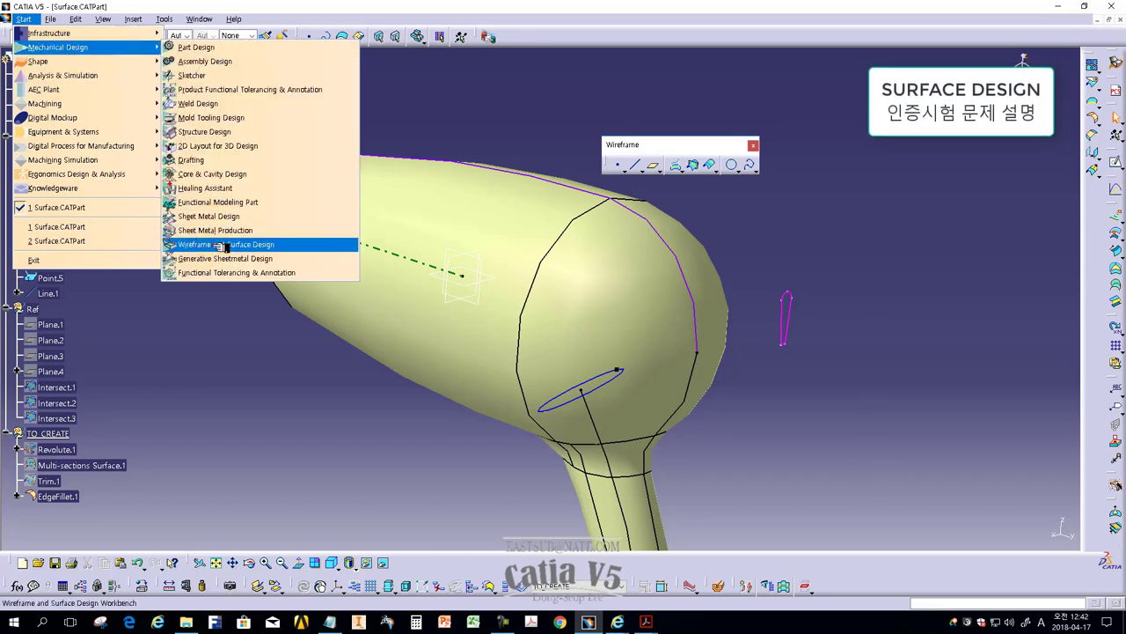
left_click(225, 247)
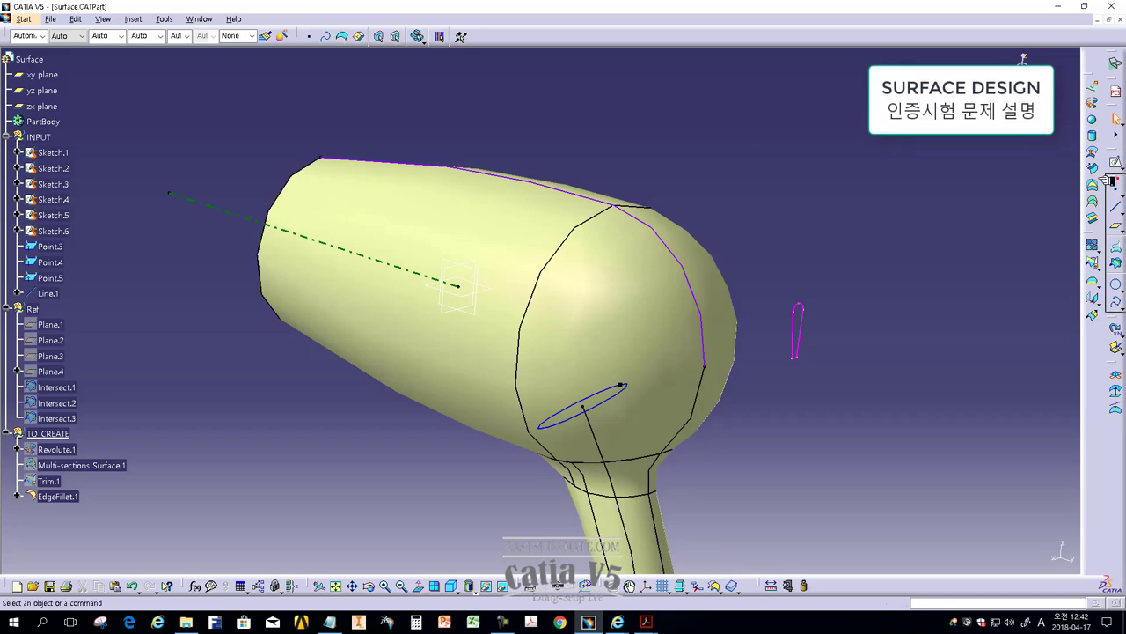
left_click_drag(1111, 180, 704, 132)
left_click(758, 152)
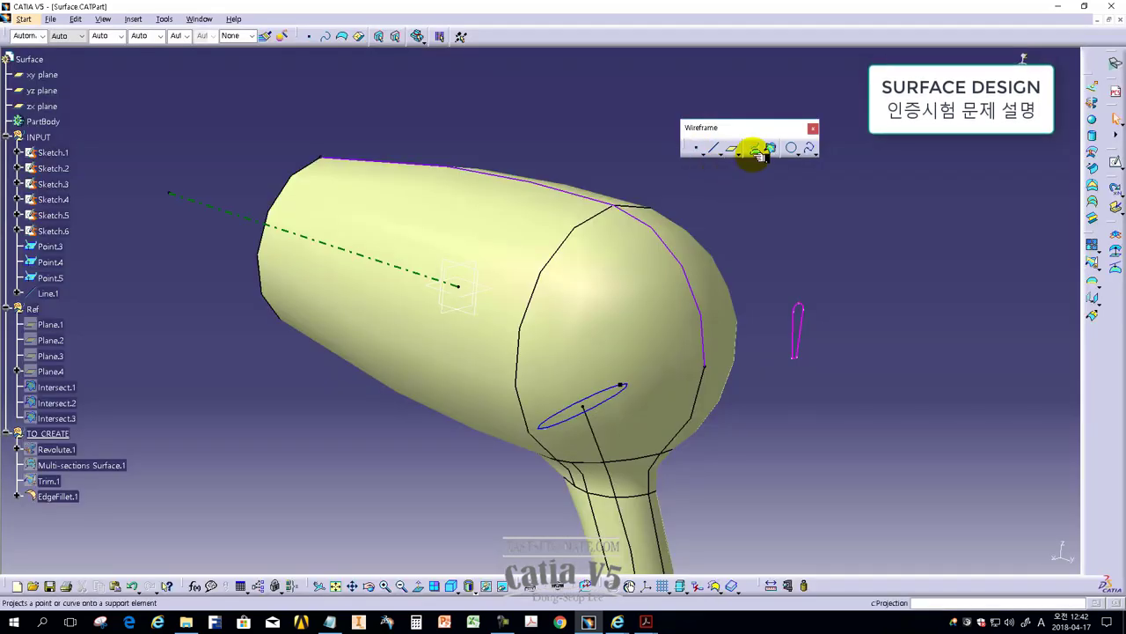
left_click(731, 148)
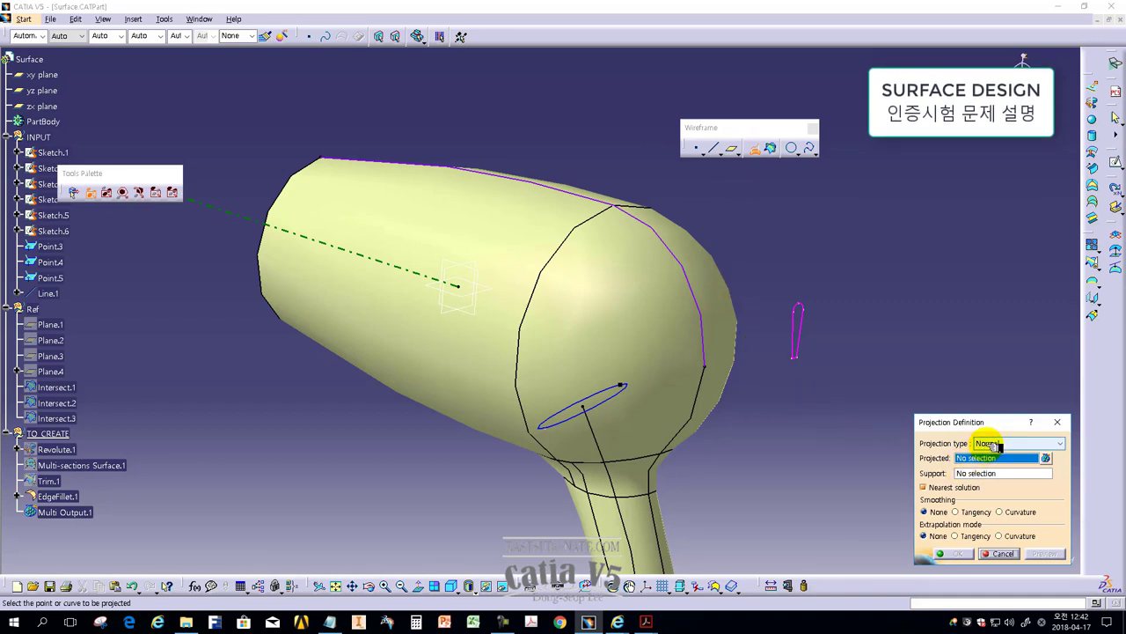
Project Sketch.6 onto EdgeFillet.1 along the Line.1 direction, creating Project.1
left_click(989, 443)
left_click(996, 463)
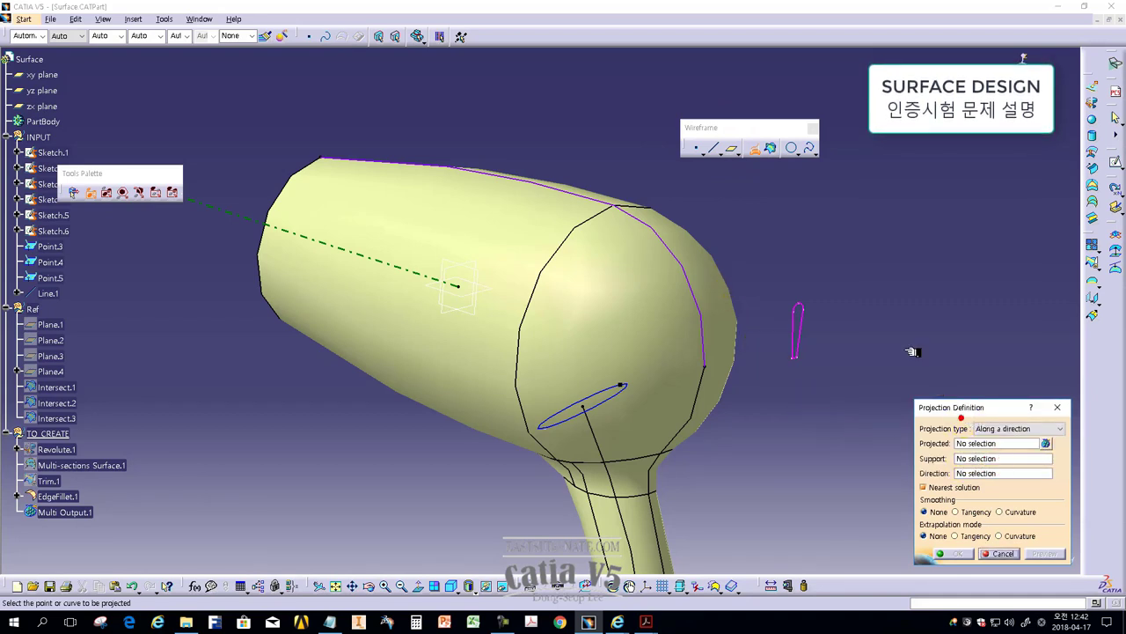
left_click_drag(950, 404, 861, 222)
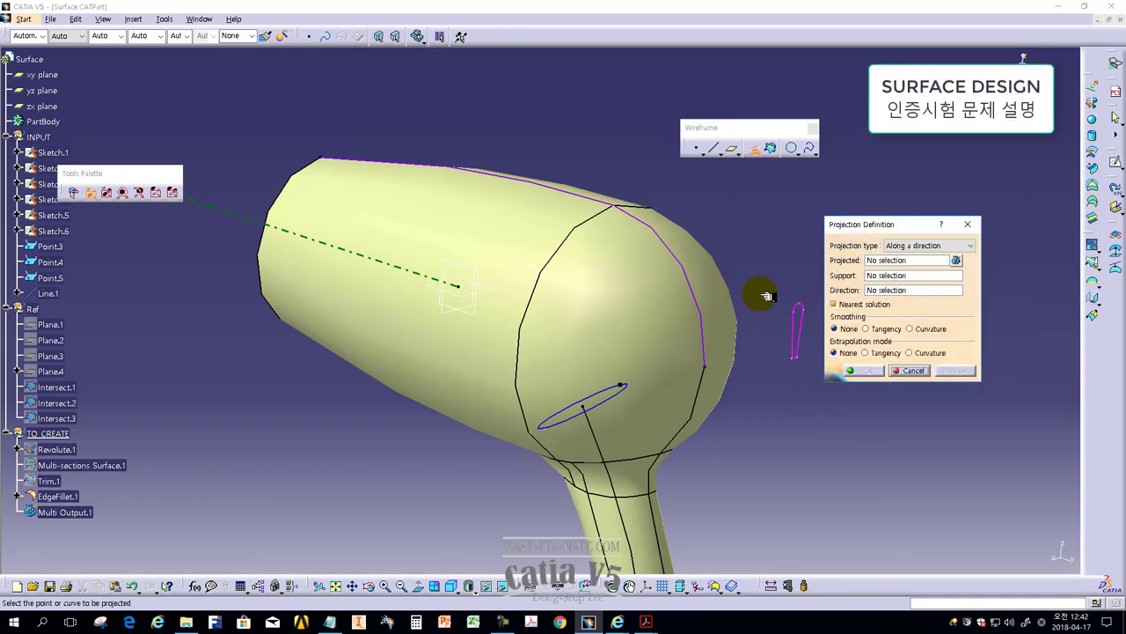
middle_click_drag(760, 293, 695, 296)
left_click(875, 260)
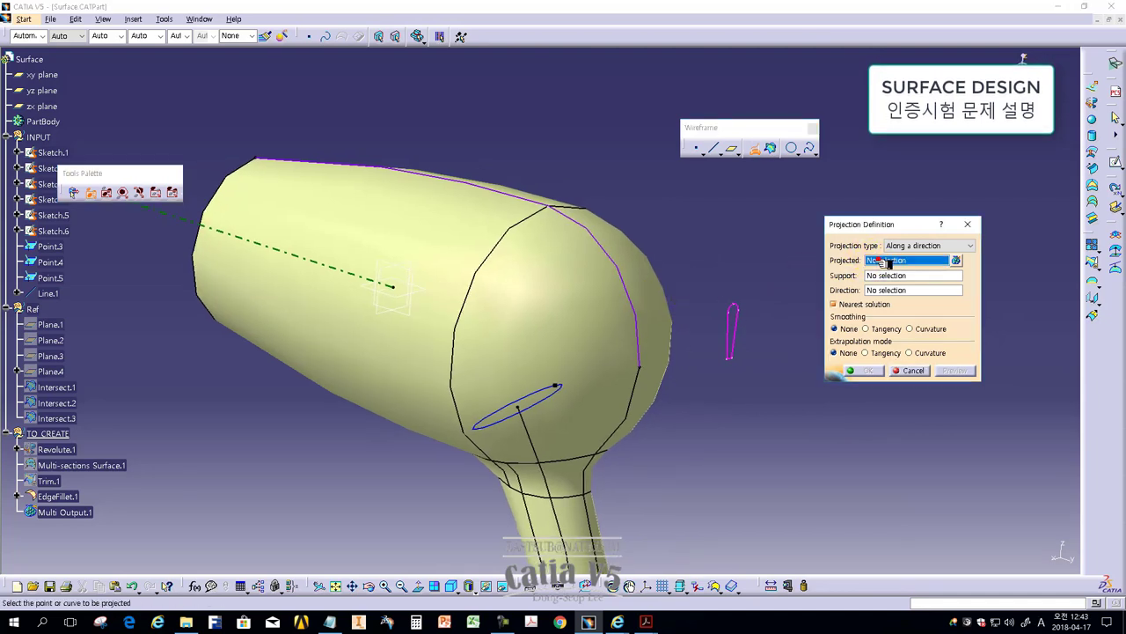
left_click(742, 324)
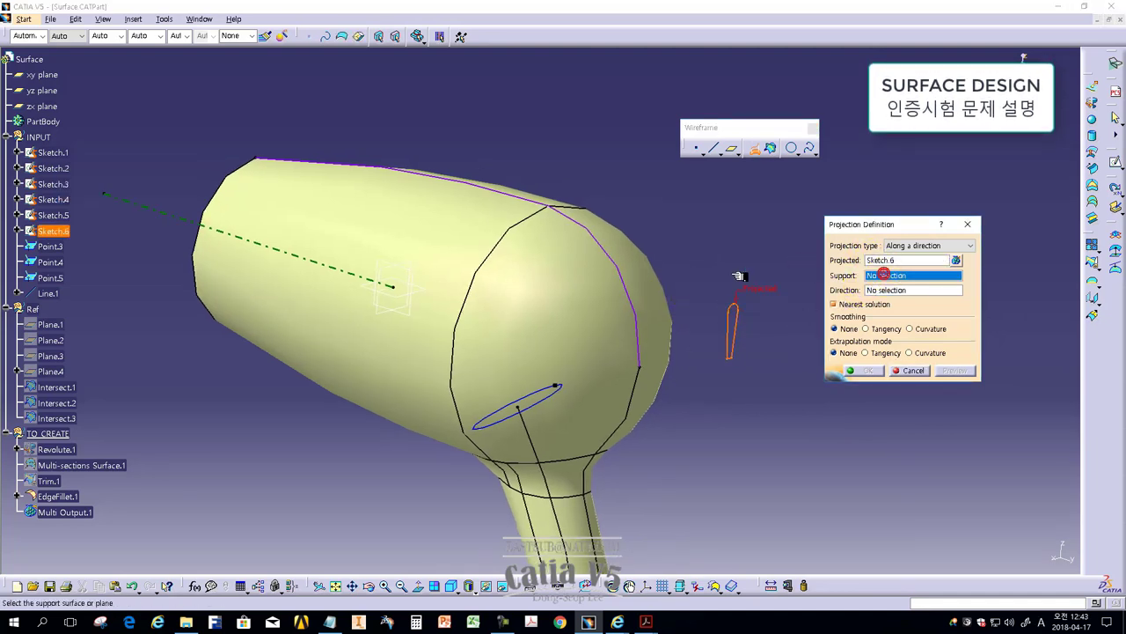
left_click(604, 281)
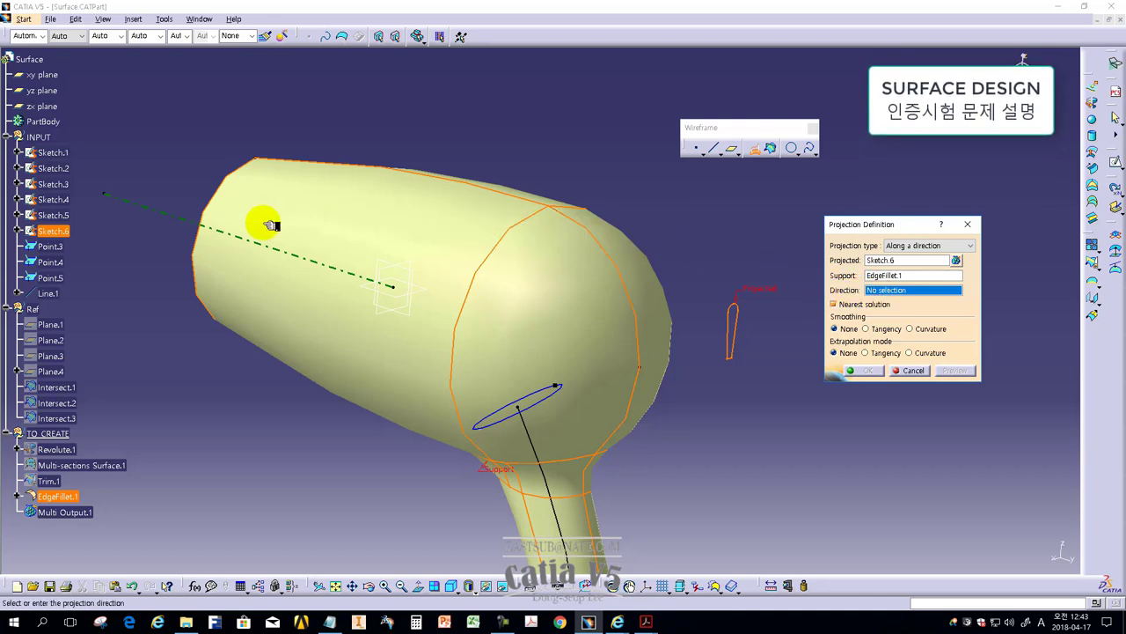
left_click(179, 219)
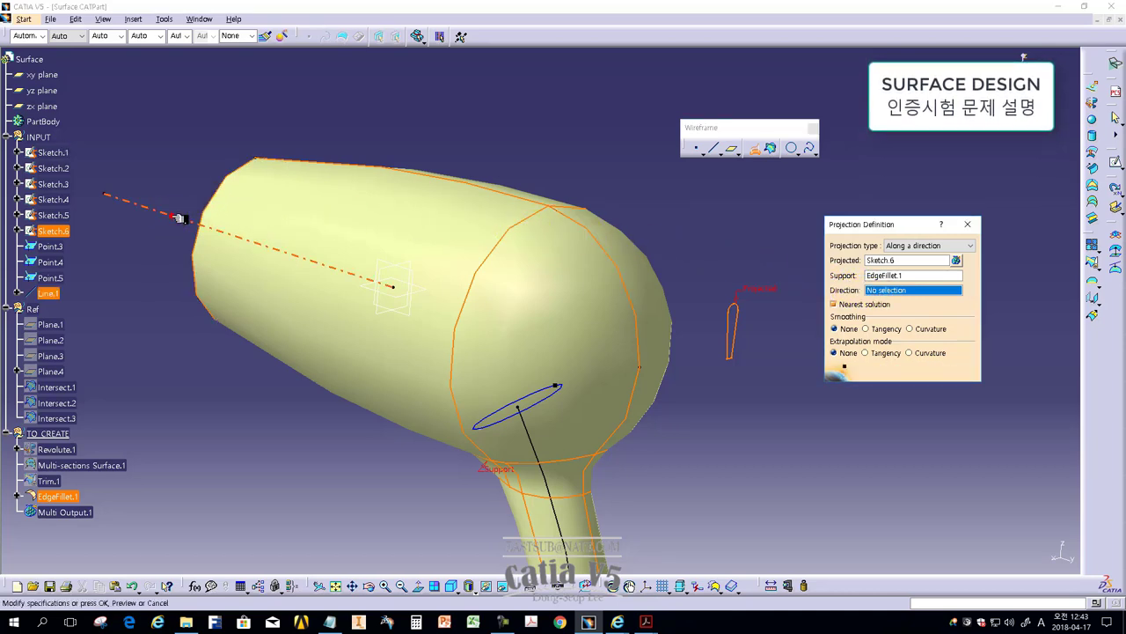
left_click(872, 370)
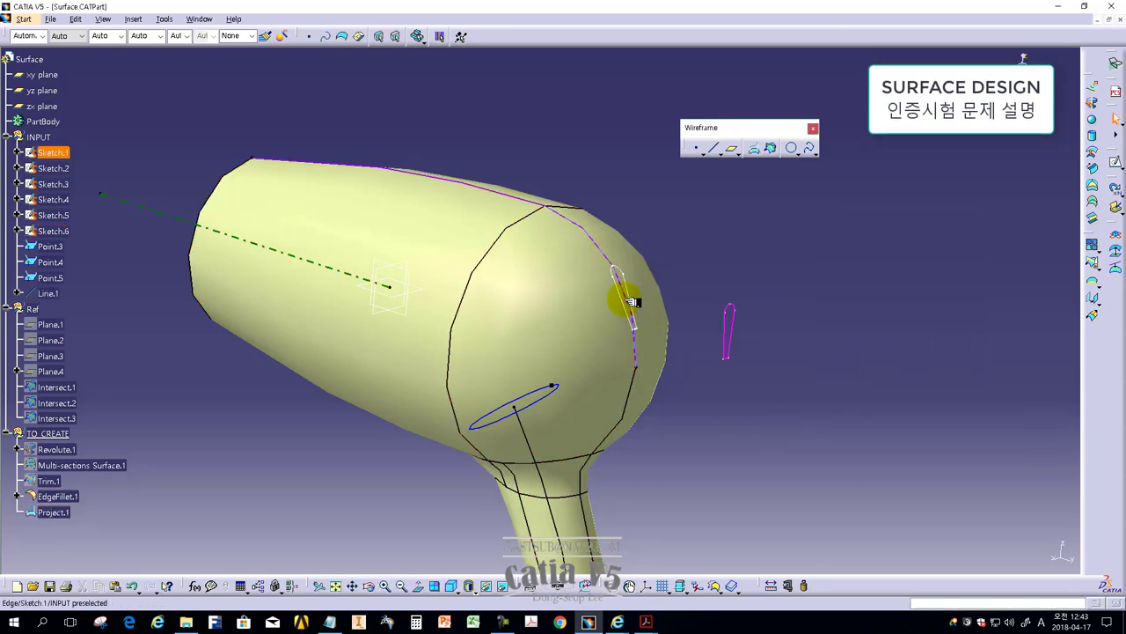
mouse_move(625, 299)
middle_mouse_down()
mouse_move(549, 354)
mouse_move(587, 350)
middle_mouse_up()
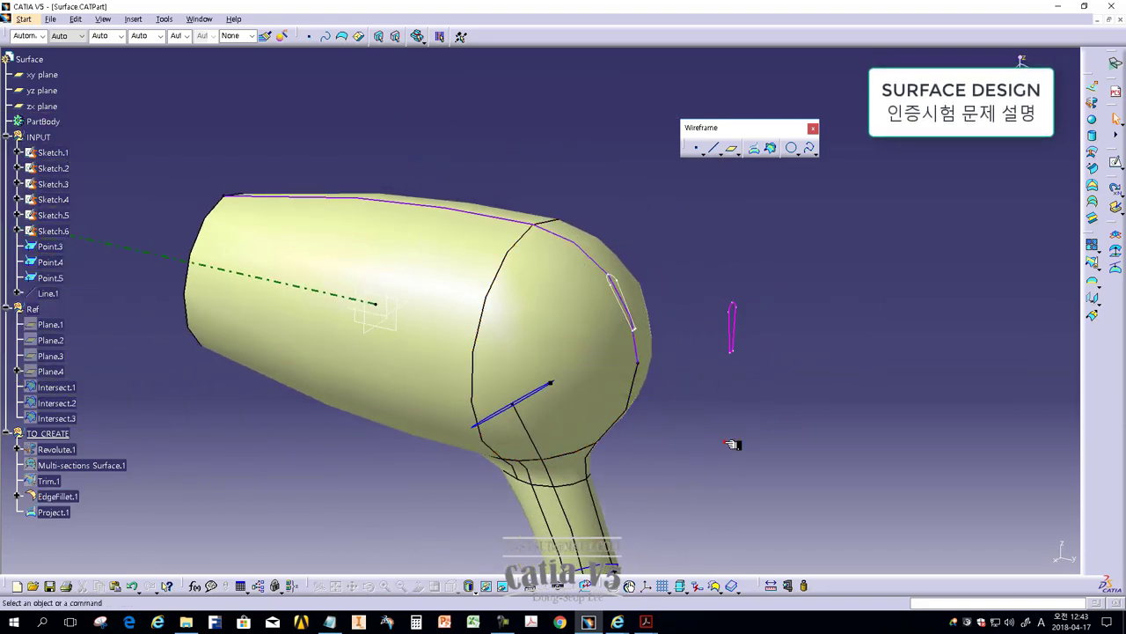
left_click(165, 18)
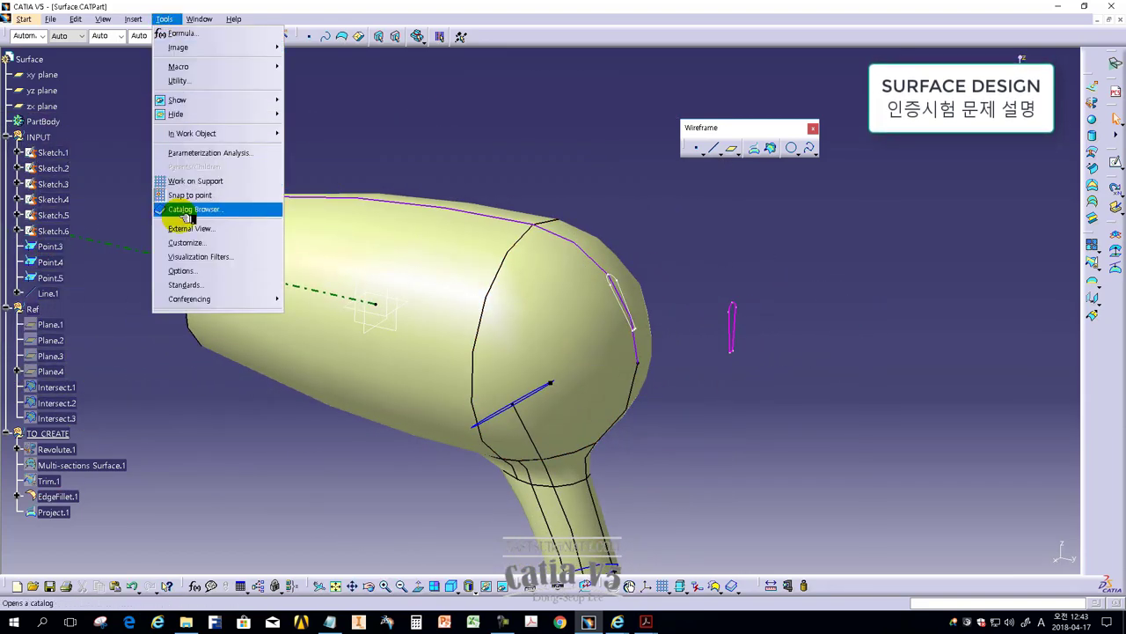
Set Display > Performance 2D accuracy to Proportional 0.01 and check the smoother surface
left_click(193, 278)
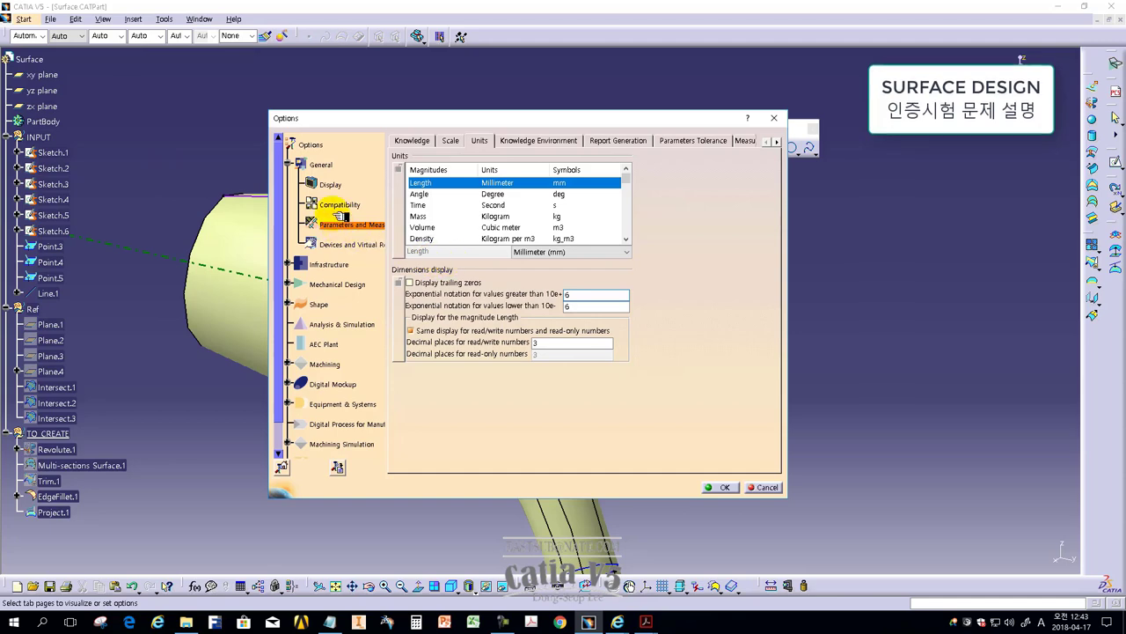
left_click(330, 184)
left_click(648, 141)
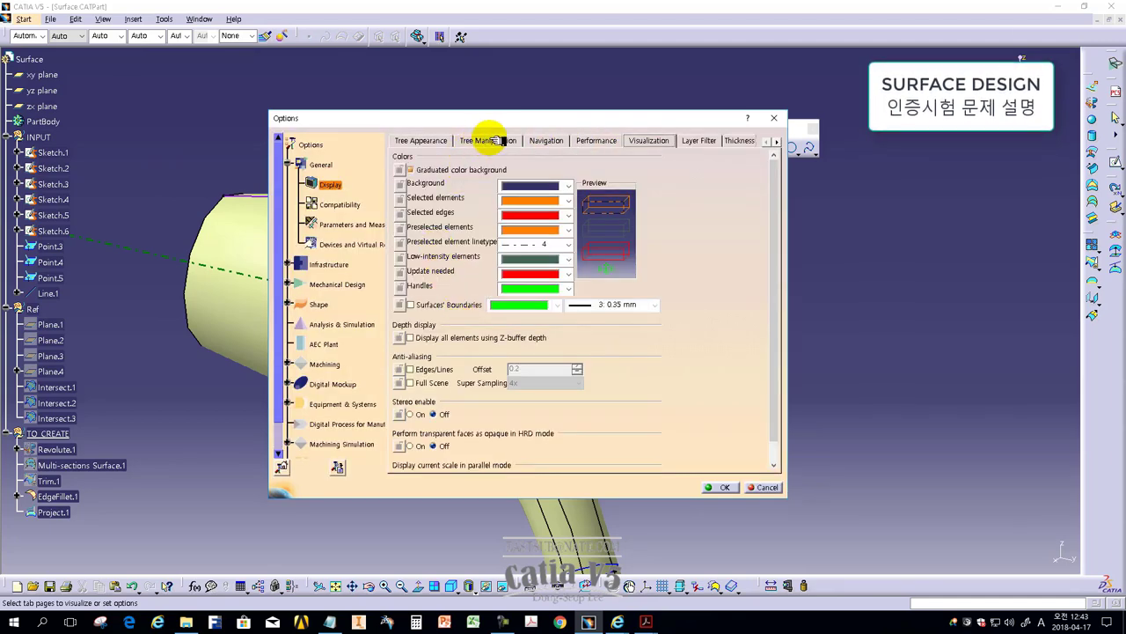
left_click(595, 141)
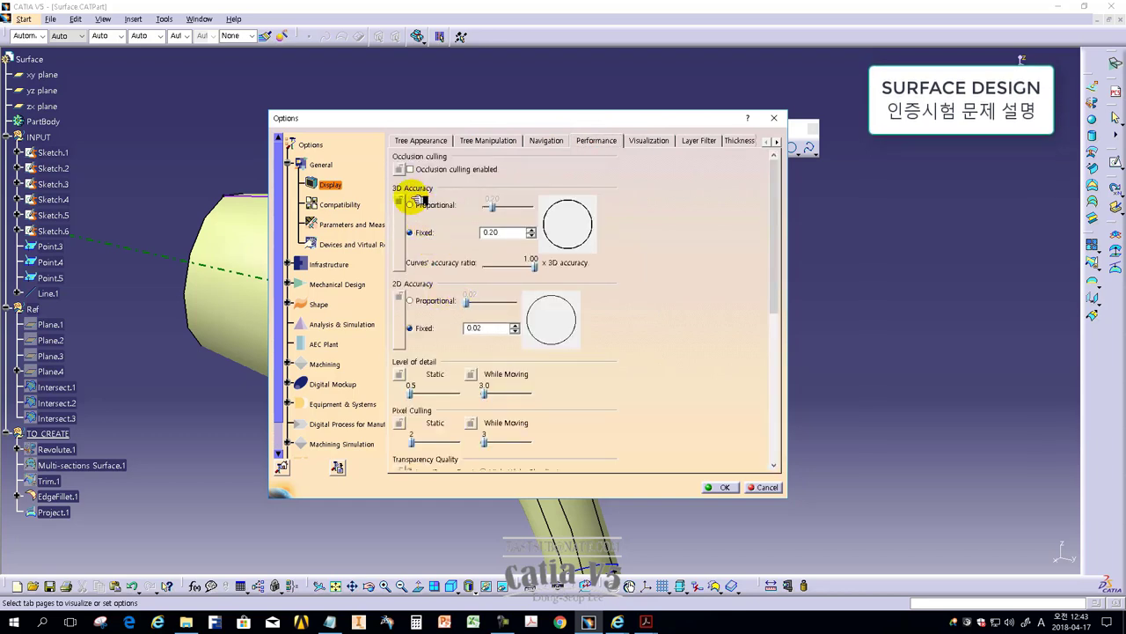
left_click(422, 300)
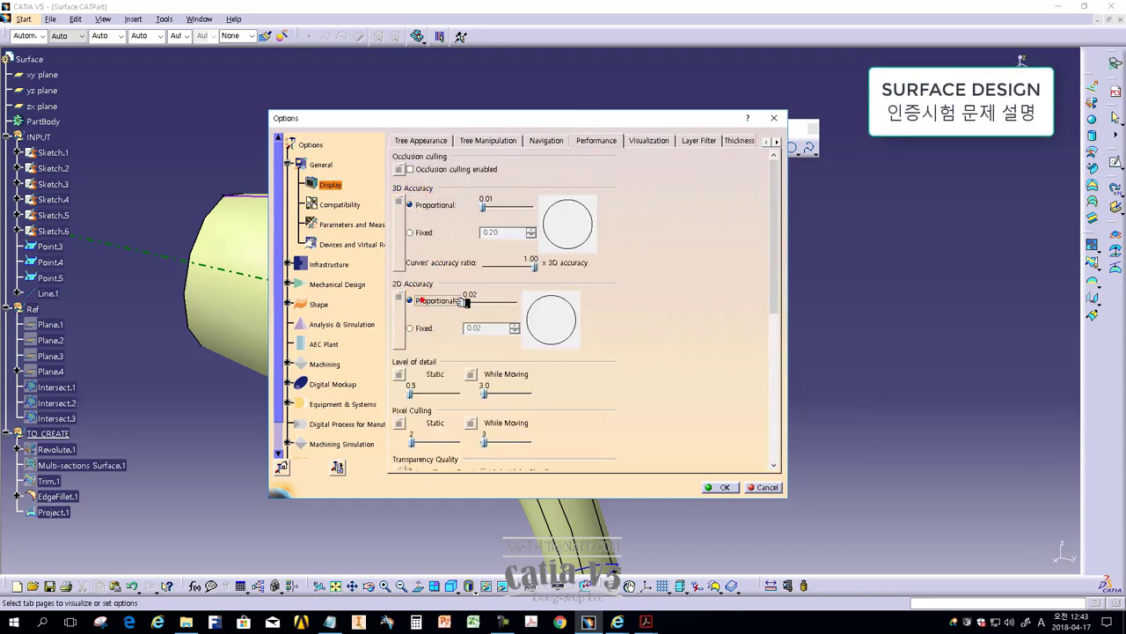
left_click(718, 487)
left_click(621, 382)
mouse_move(621, 381)
middle_mouse_down()
mouse_move(509, 399)
mouse_move(573, 355)
mouse_move(548, 355)
mouse_move(539, 322)
middle_mouse_up()
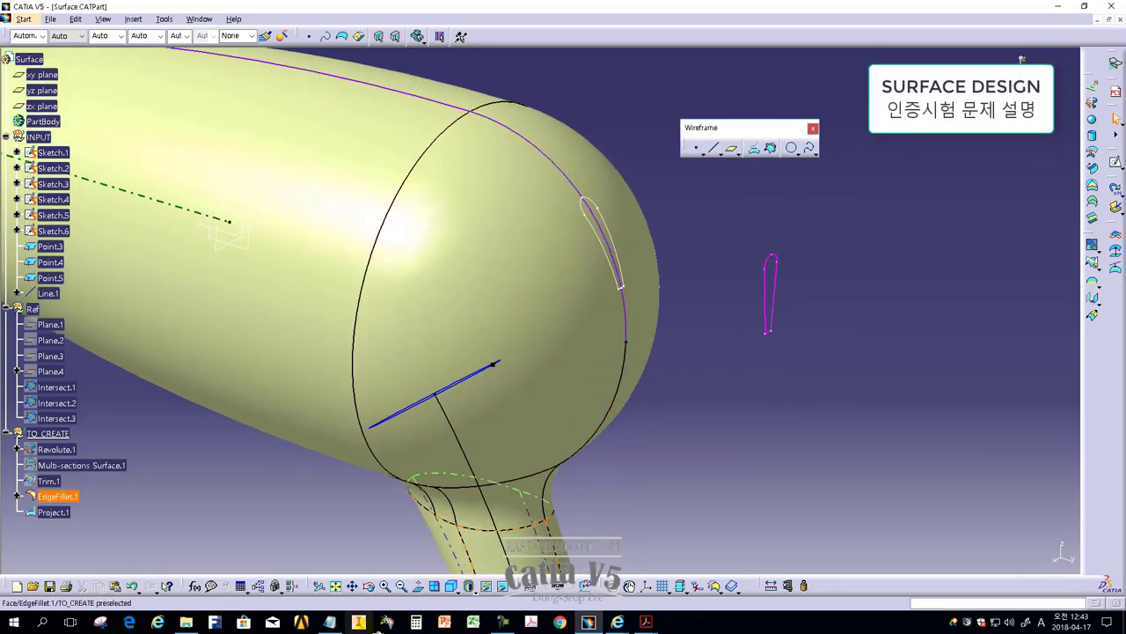
Add narration lines to the notes and bring up the exam PDF at Question 3
left_click(329, 622)
key("Return")
type("보시는 실습을 해보시고 면의 시각적 정밀도도 높여 보시기 바랍")
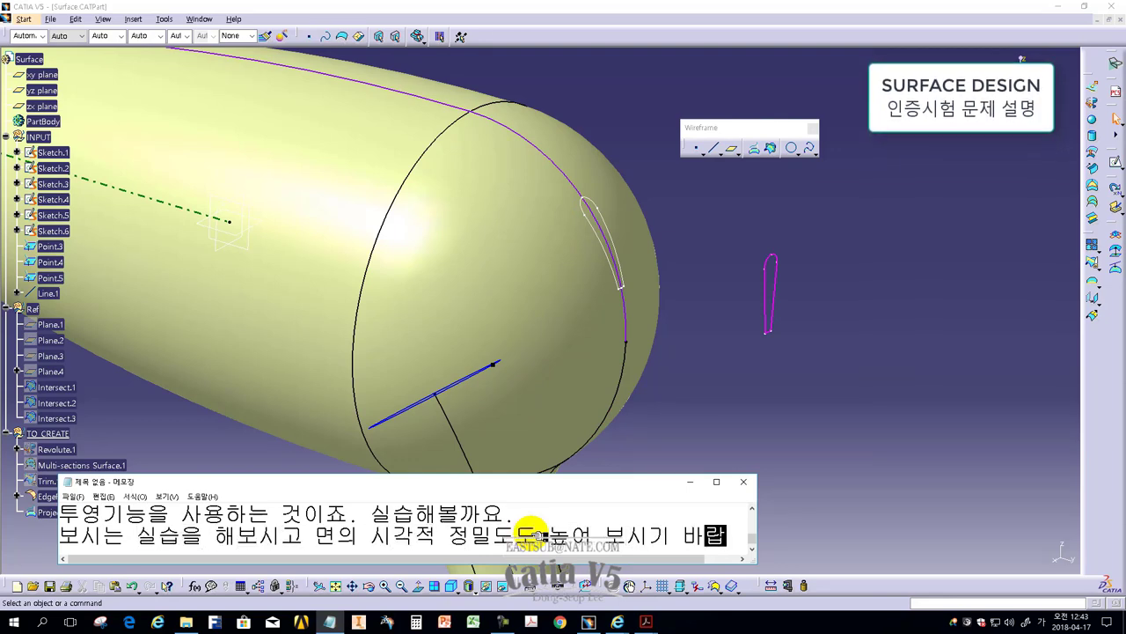
type(".")
key("Return")
left_click(729, 395)
left_click(329, 622)
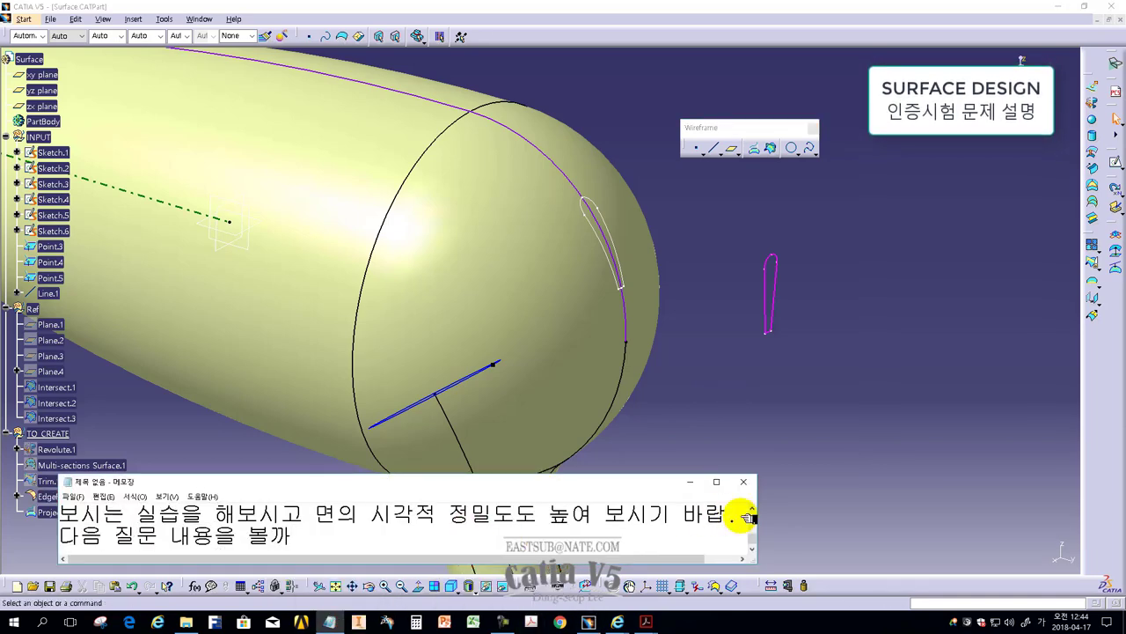
type("요.")
mouse_move(646, 622)
left_click(691, 572)
Note that question 3 asks for the projected curve's length, then return to CATIA
left_click(329, 622)
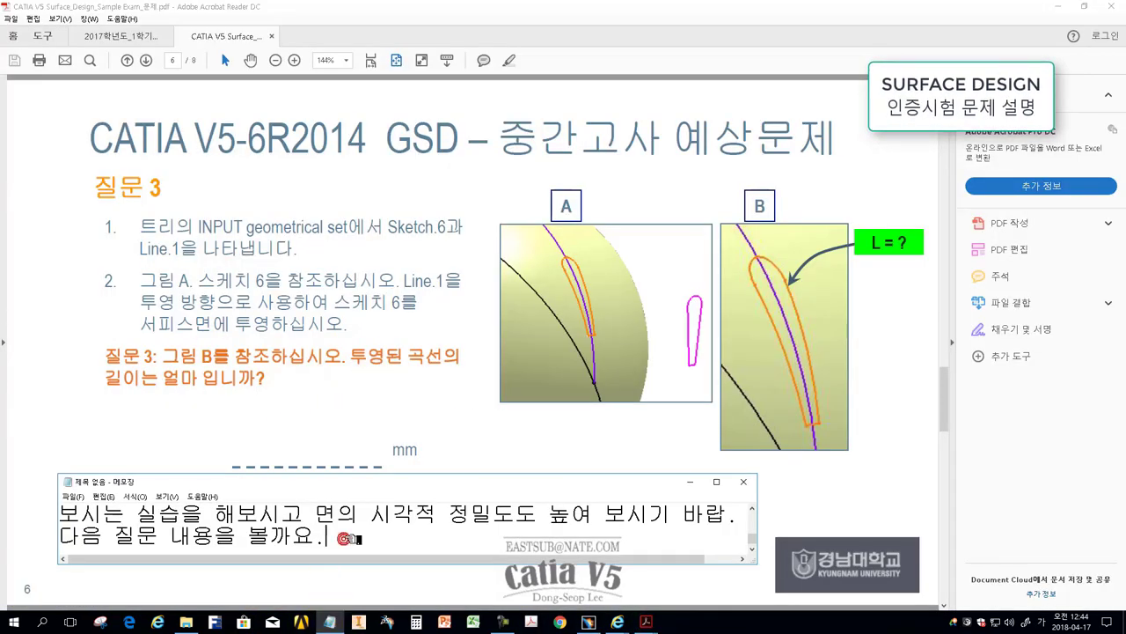
key("Return")
type("질문3에서 요구하는 것을 보니 ㄱ")
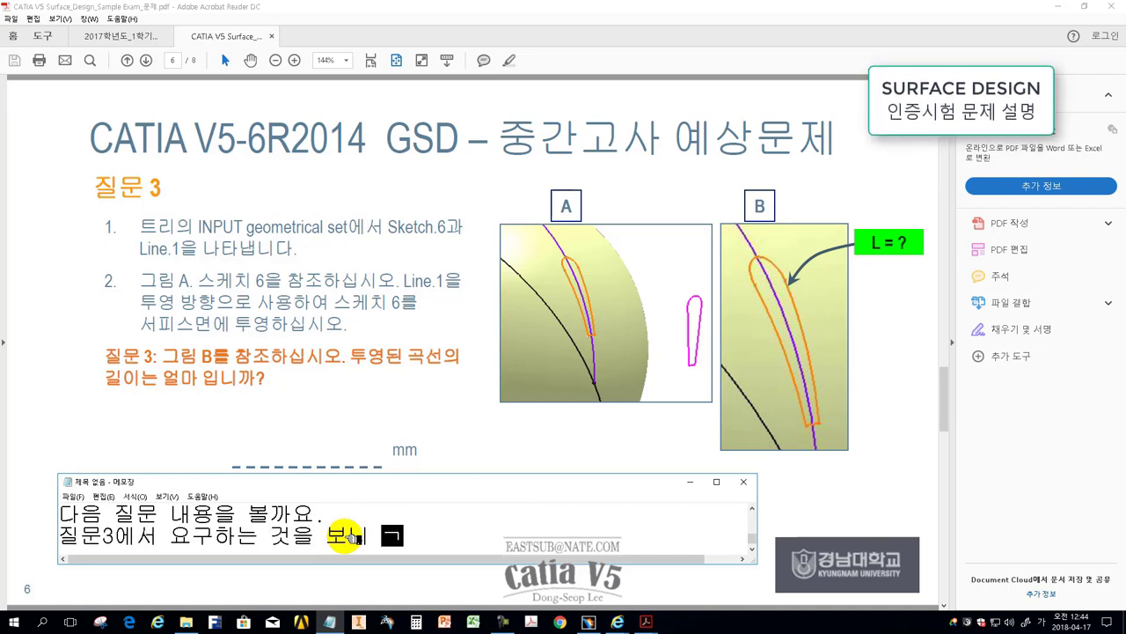
type("투영된 고")
type("는 문제입니")
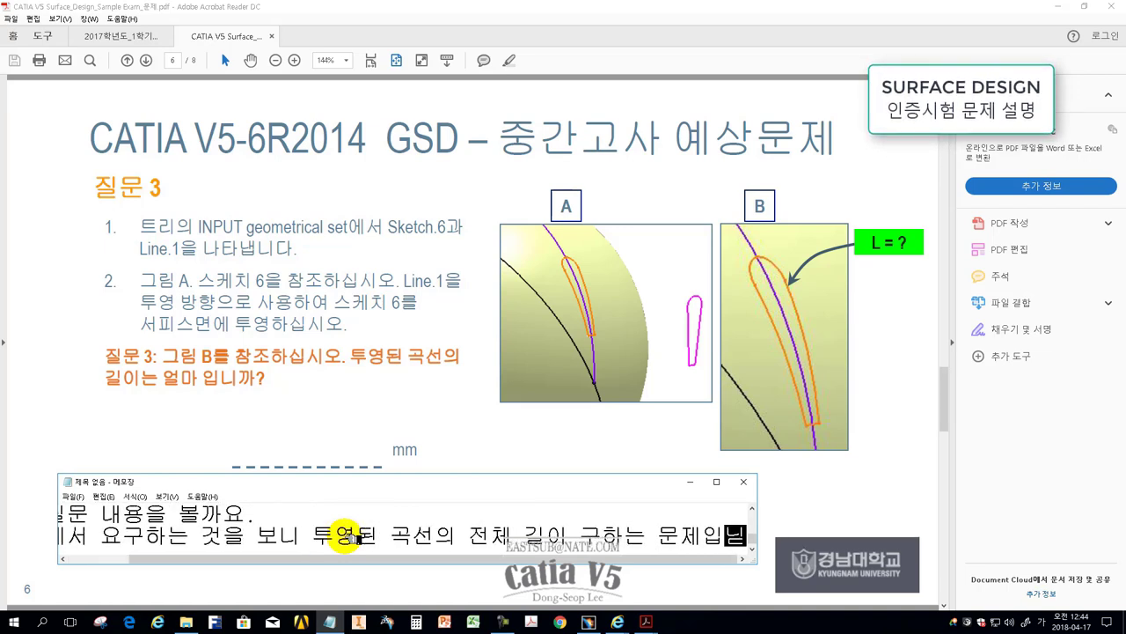
type("다.")
key("Return")
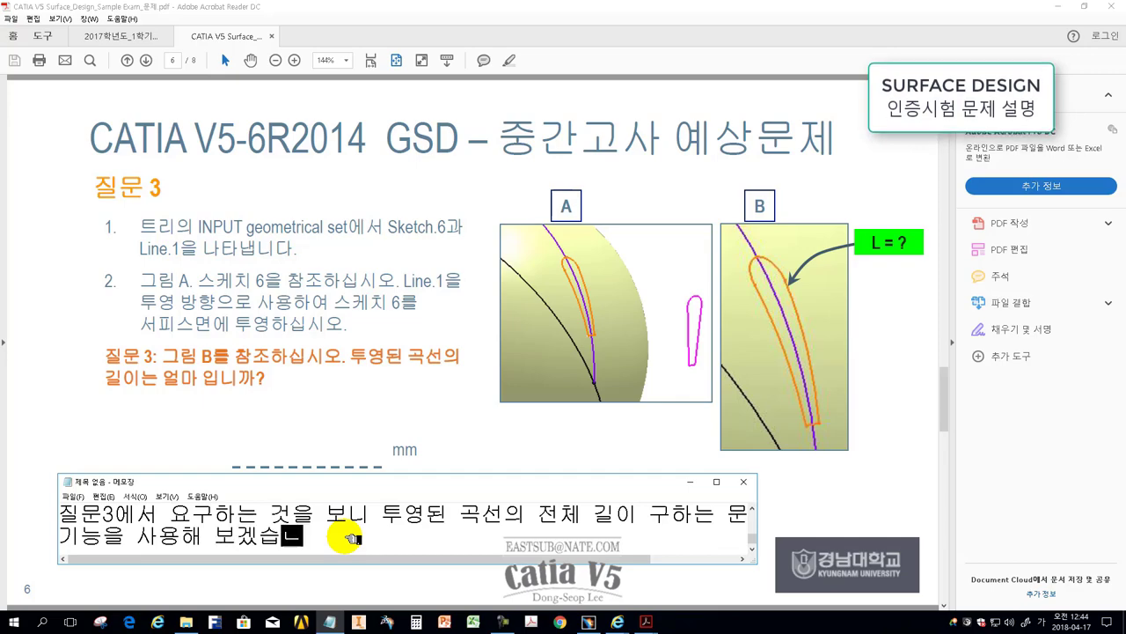
left_click(588, 622)
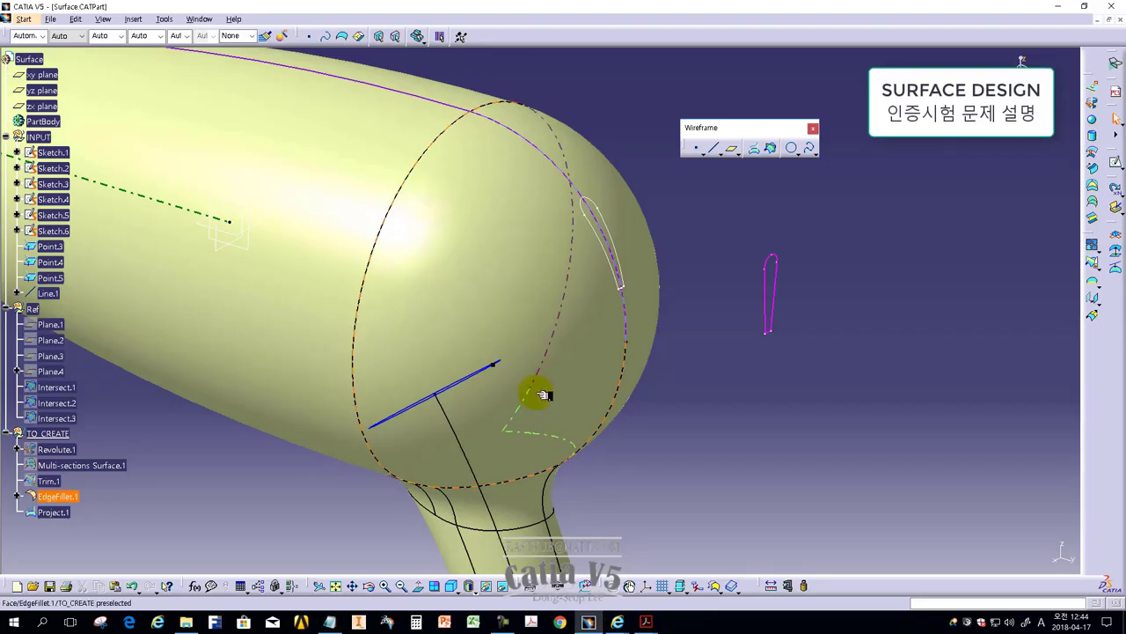
Measure Project.1 with Measure Item set to Edge Length, giving 7.846mm
left_click(754, 145)
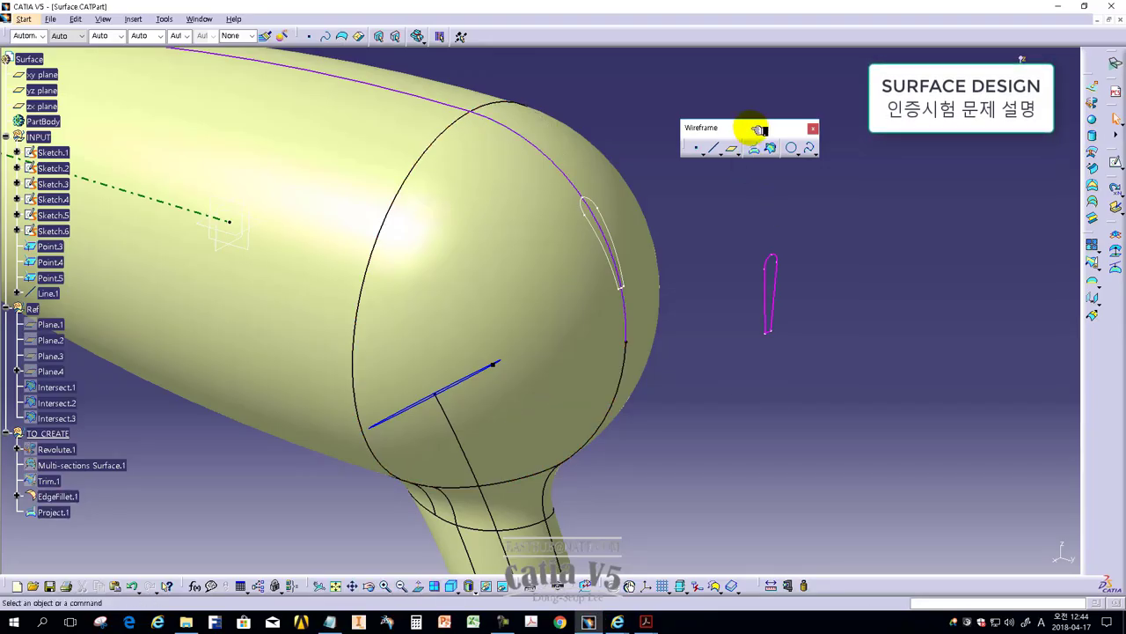
double_click(758, 130)
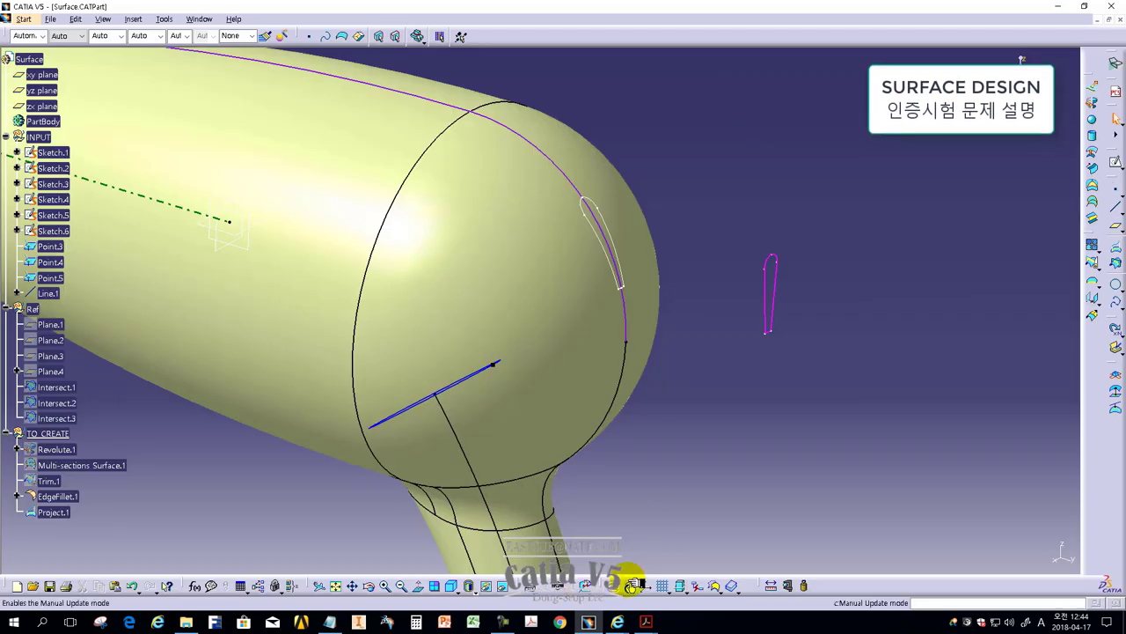
left_click_drag(762, 585, 692, 193)
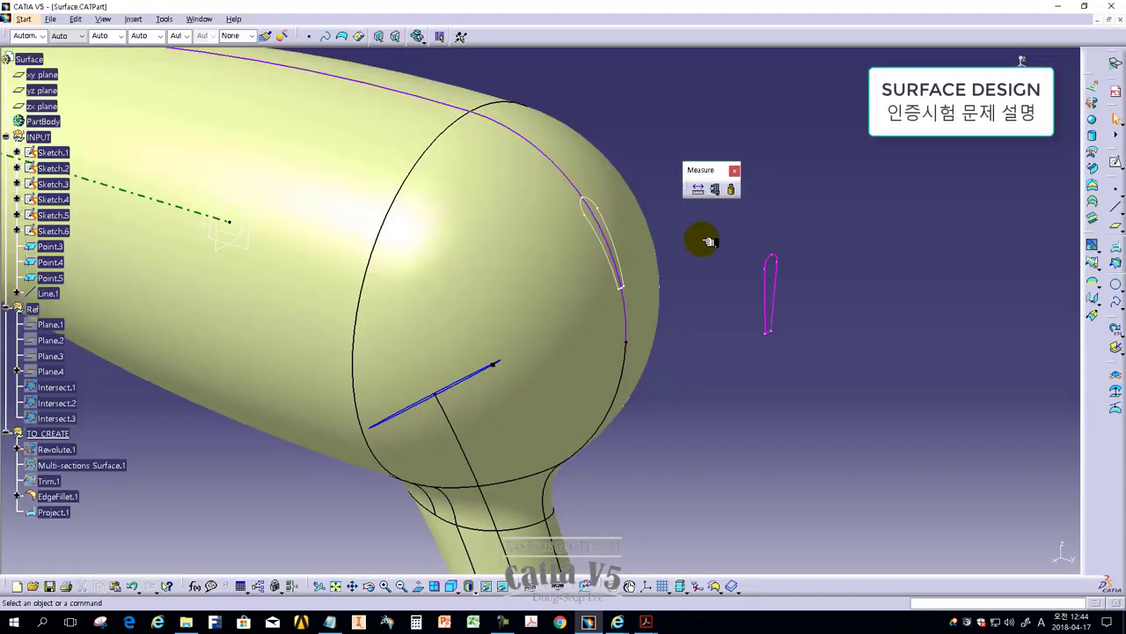
left_click(716, 190)
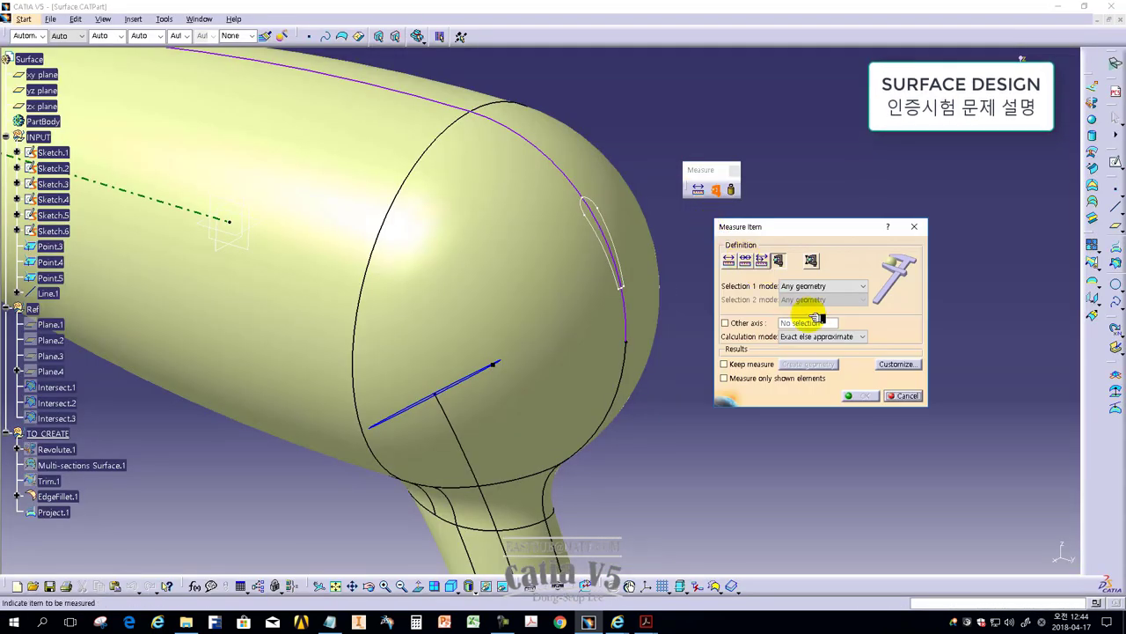
left_click(897, 363)
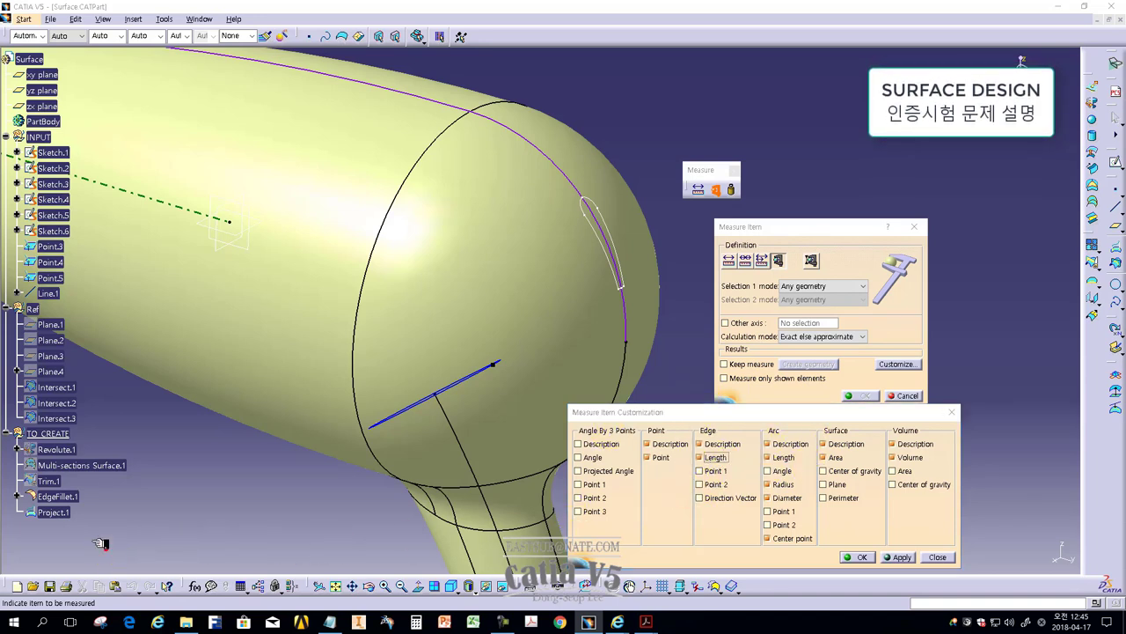
left_click(858, 557)
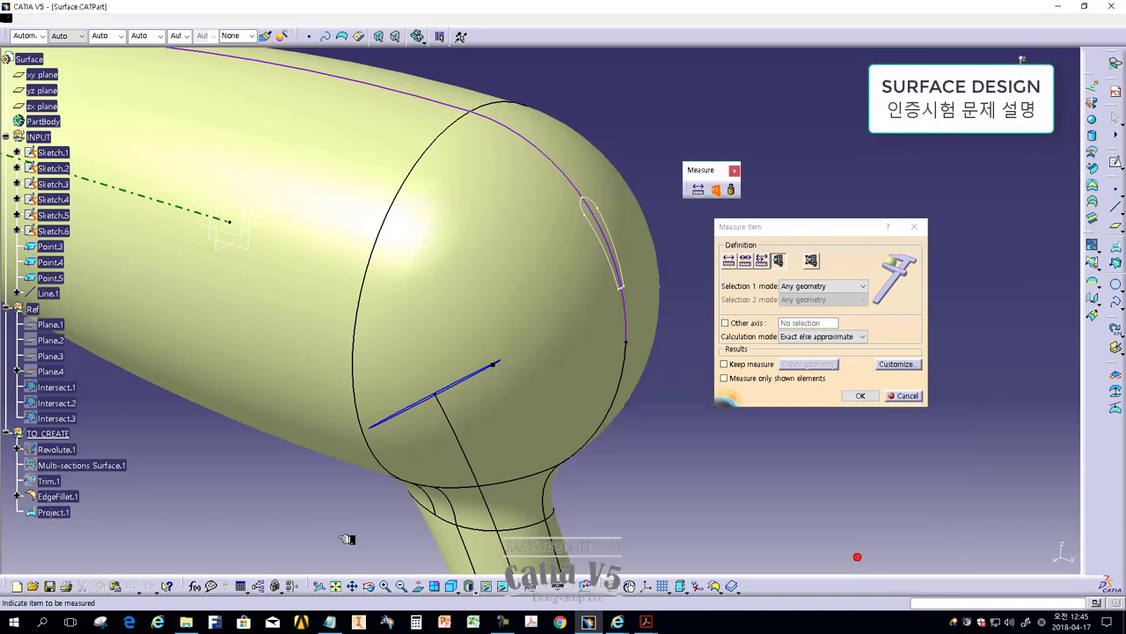
left_click(52, 514)
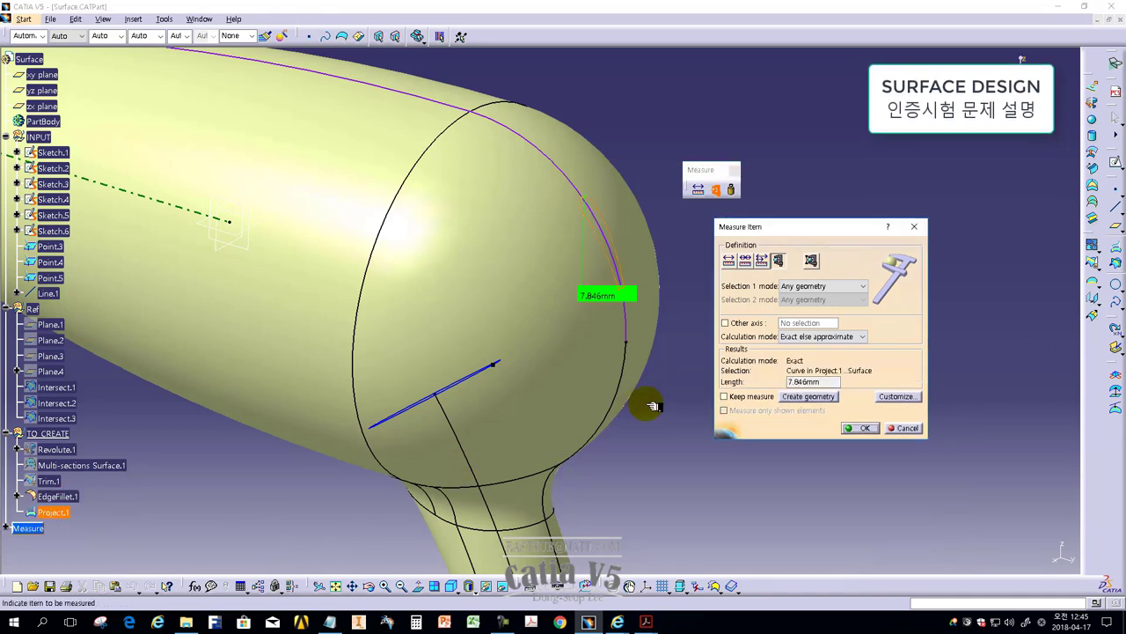
left_click_drag(828, 384, 706, 383)
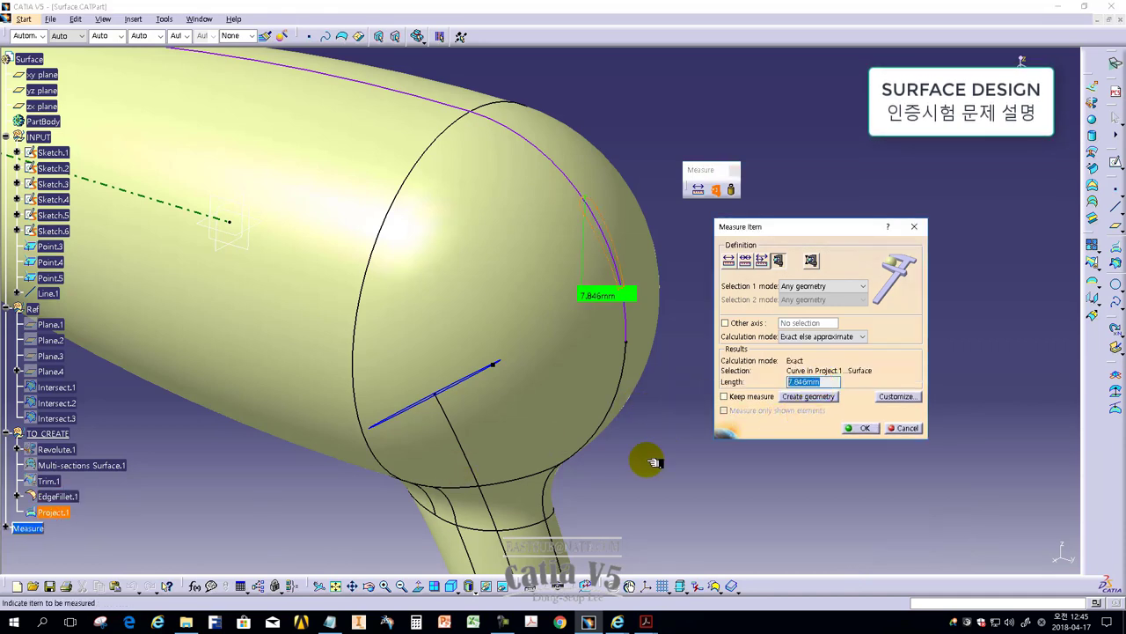
Record the measured length in the narration notes
left_click(330, 621)
key("Return")
type("가")
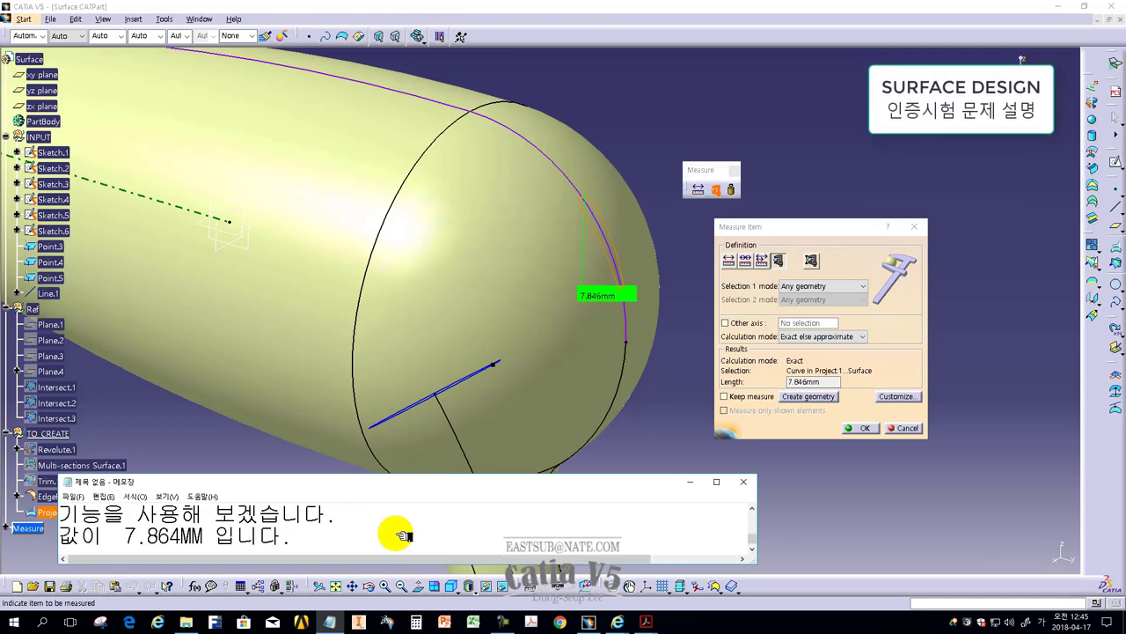
Scroll the exam PDF to Question 4 on page 7 and add narration lines to the notes
left_click(730, 572)
scroll(492, 466, "down", 5)
left_click(330, 621)
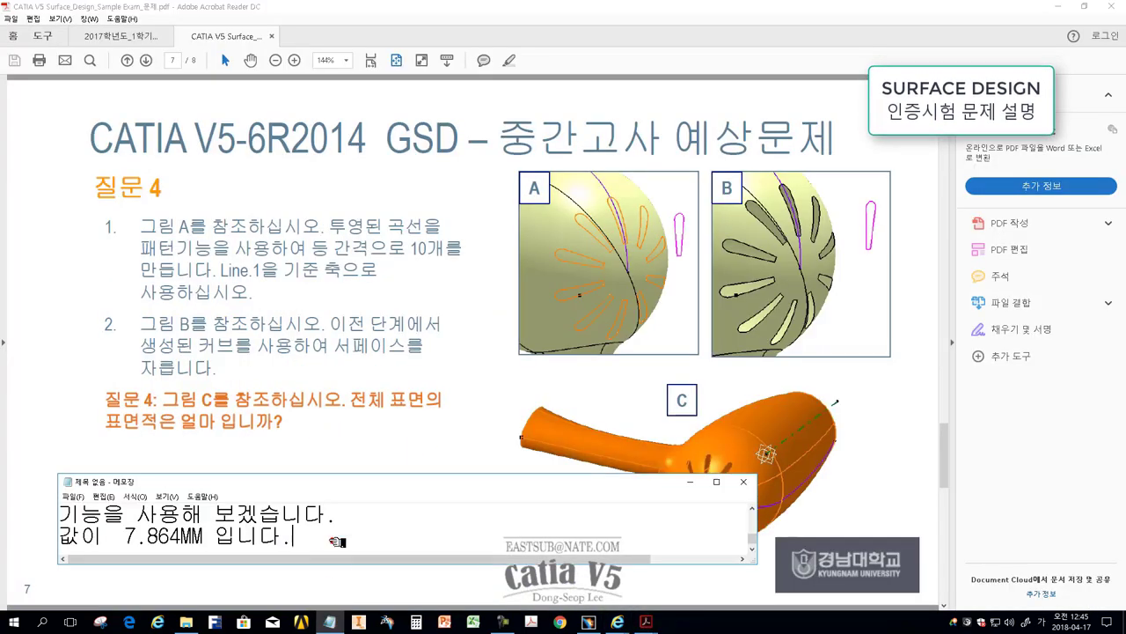
left_click(335, 539)
key("Return")
type("질문 4에서 요구하는 문제 같이")
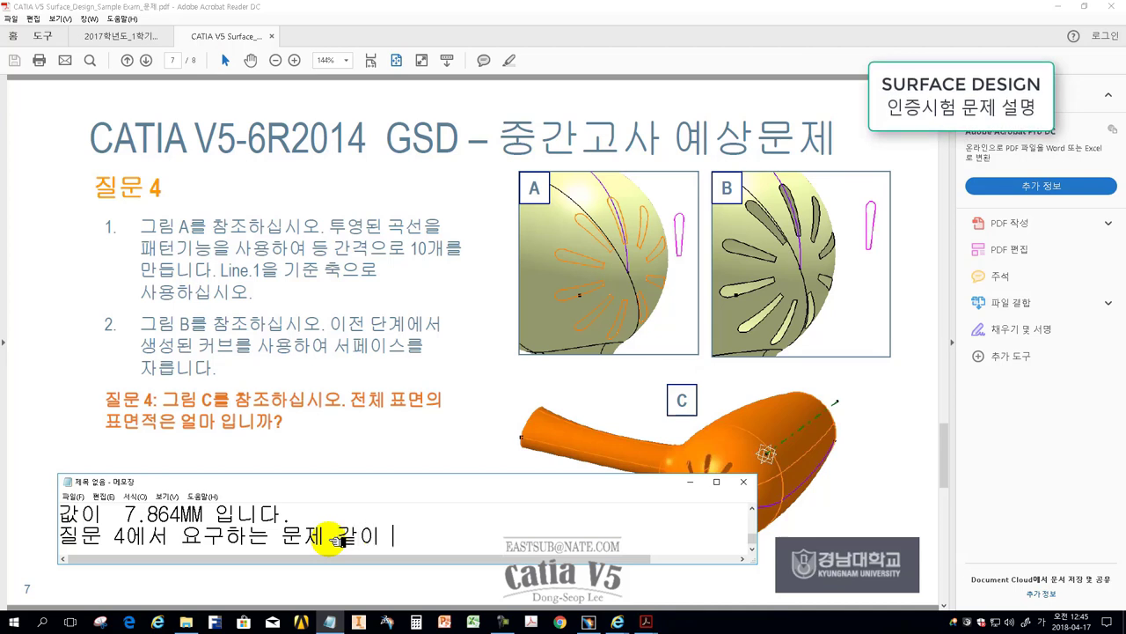
type(".")
key("Return")
type("서 요구하는")
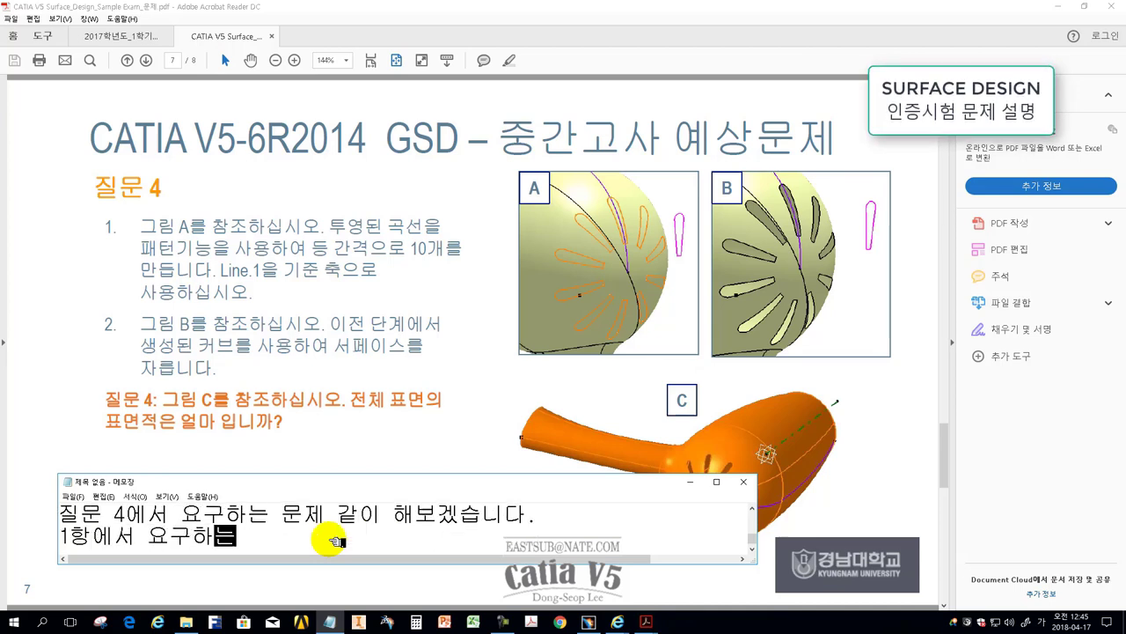
type("ㅂ니다.")
key("Return")
type("실습으로 화")
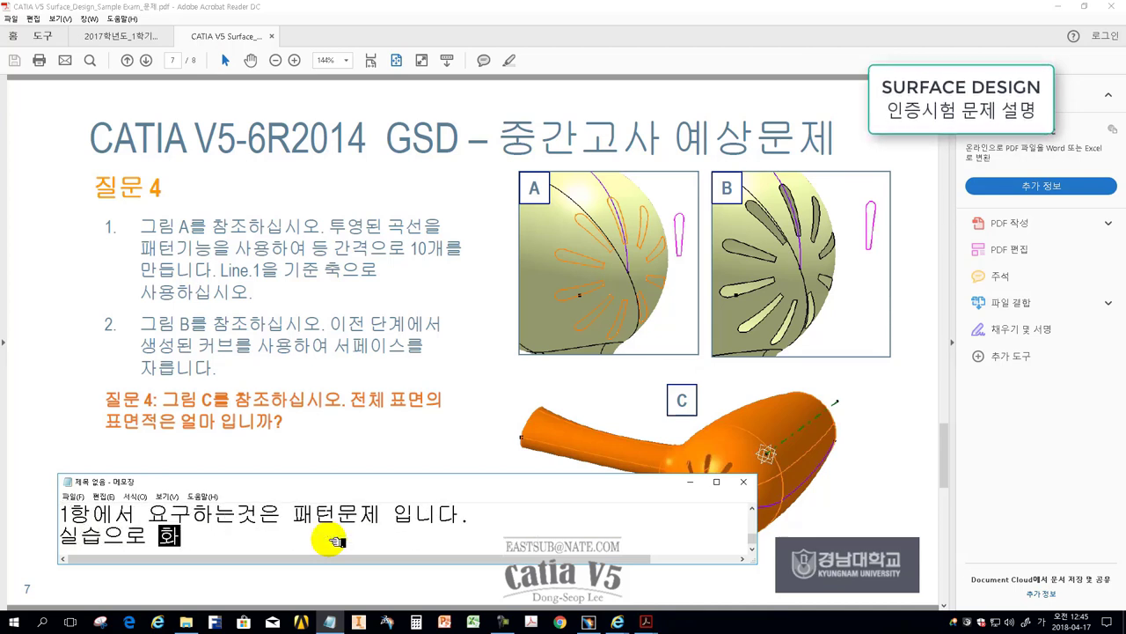
type("ㄱ인해 보겠스.")
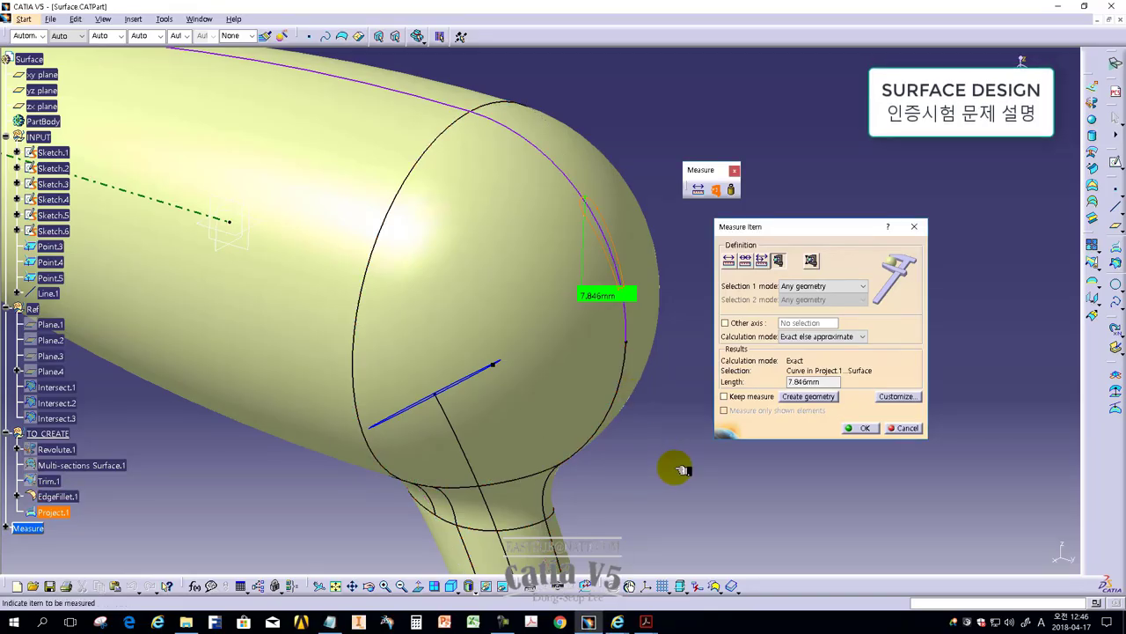
Dismiss the length measurement, dock the Measure toolbar, and add a note line
left_click(862, 428)
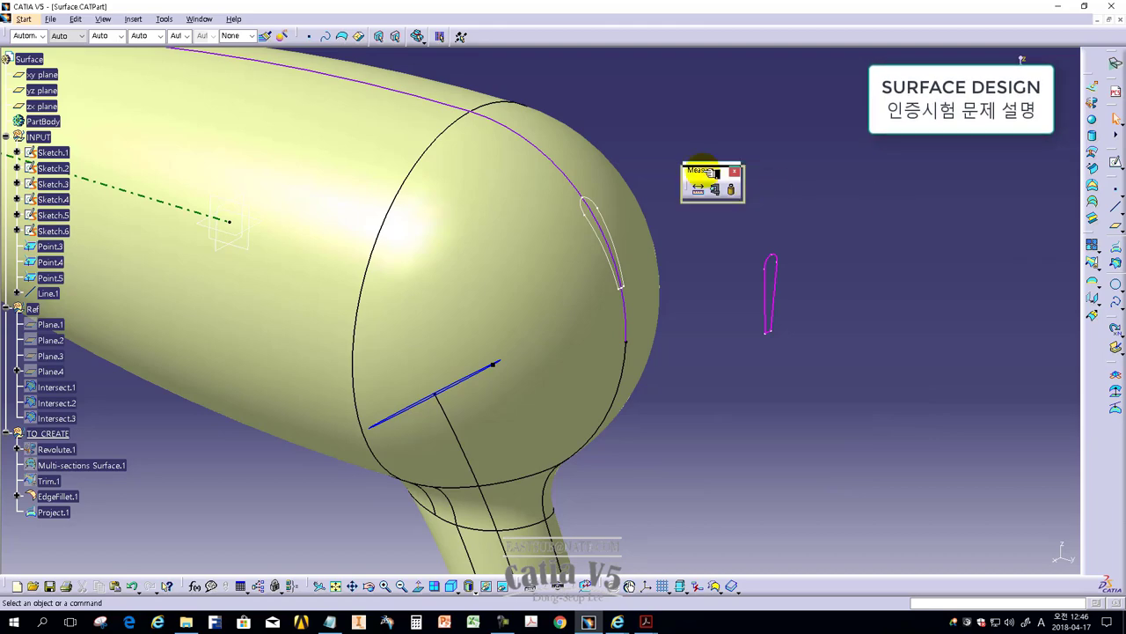
left_click_drag(709, 172, 778, 578)
left_click(329, 621)
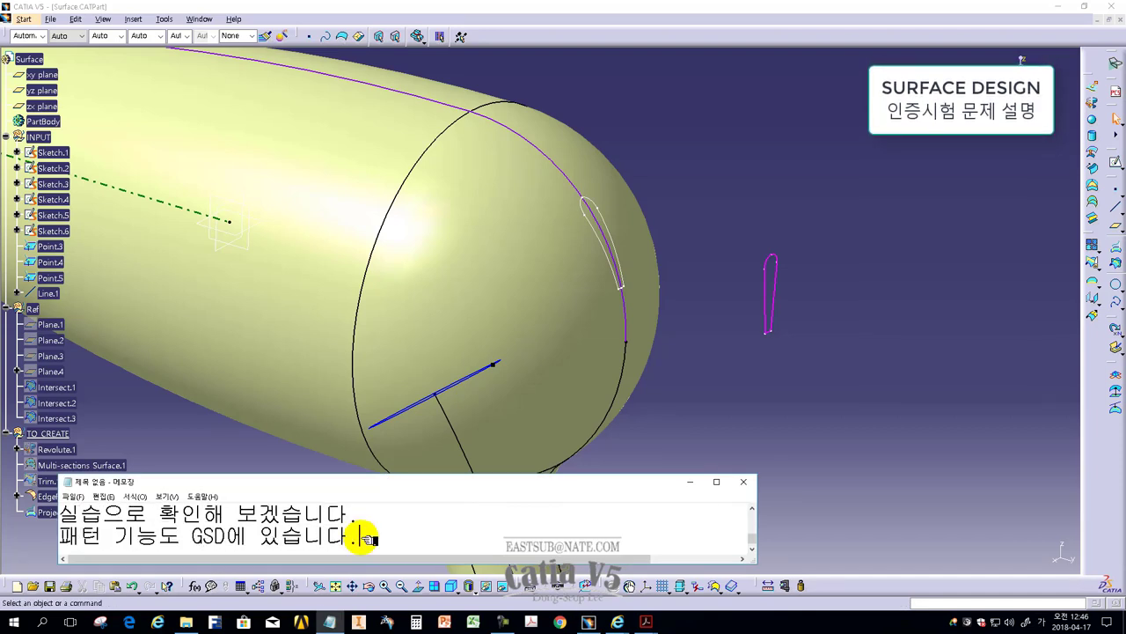
key("Return")
type("찾아 보죠")
Switch to Generative Shape Design and float the Replication and Patterns toolbars
left_click(24, 19)
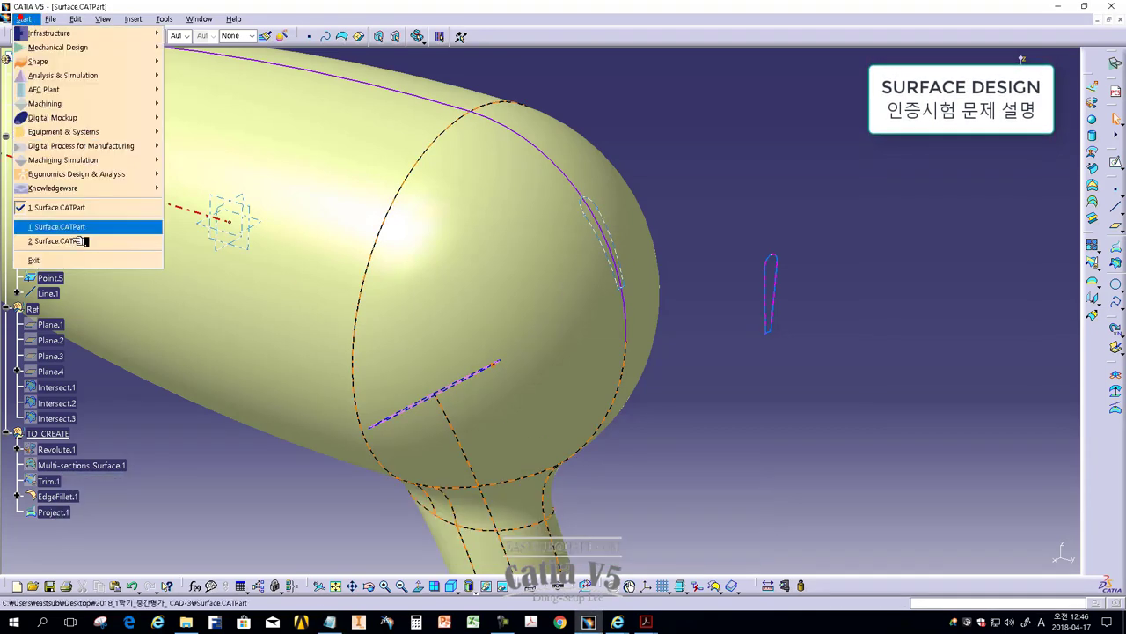
mouse_move(38, 60)
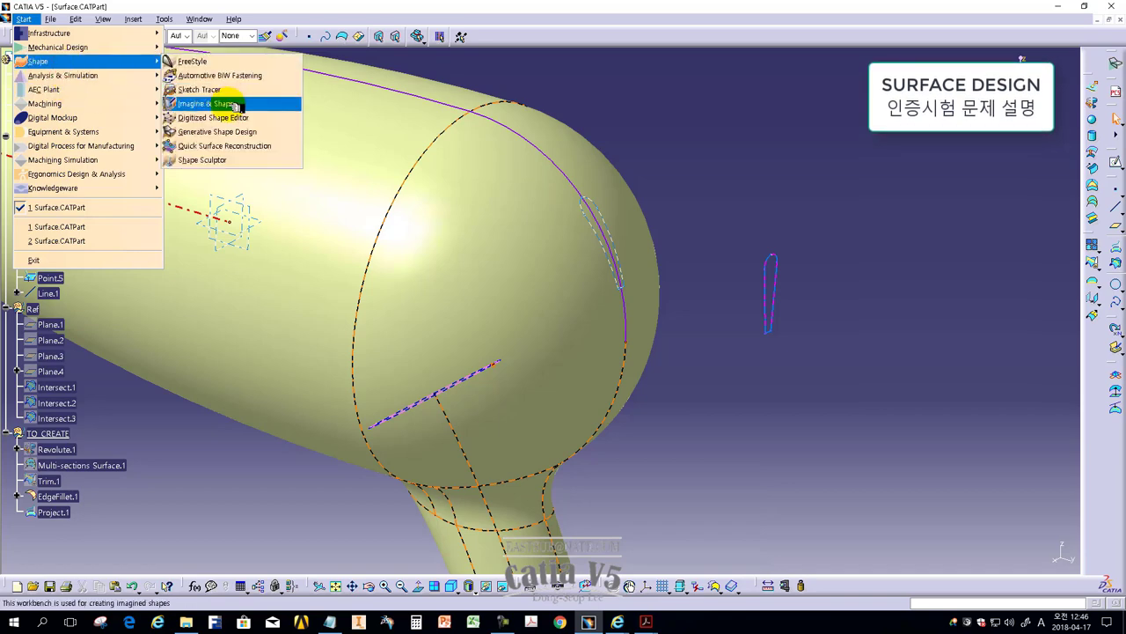
left_click(217, 132)
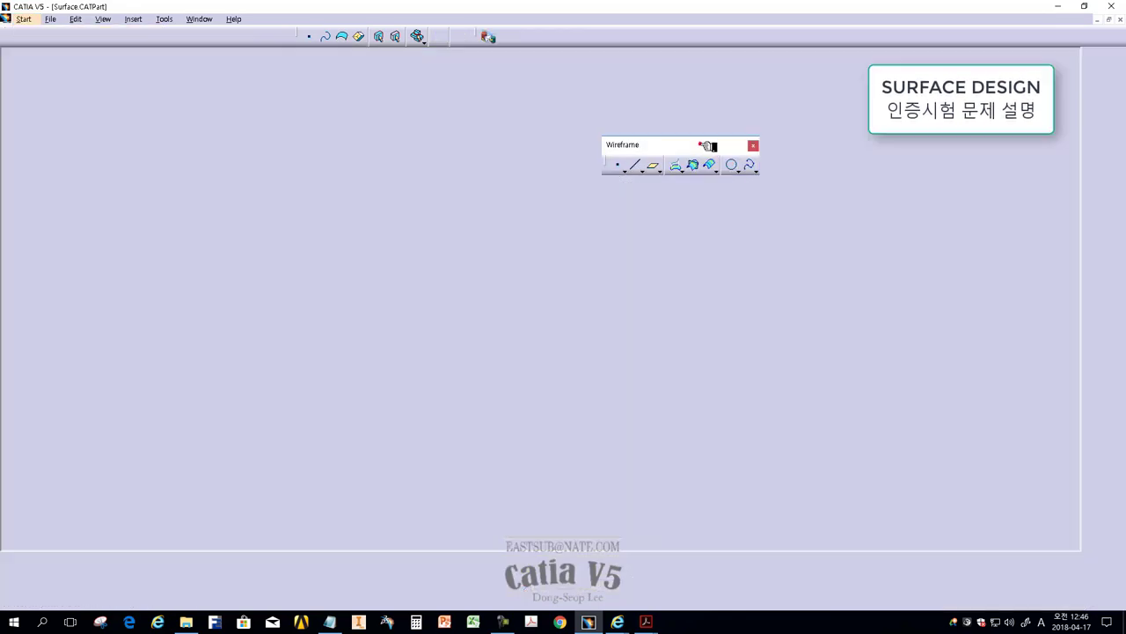
left_click_drag(700, 144, 926, 200)
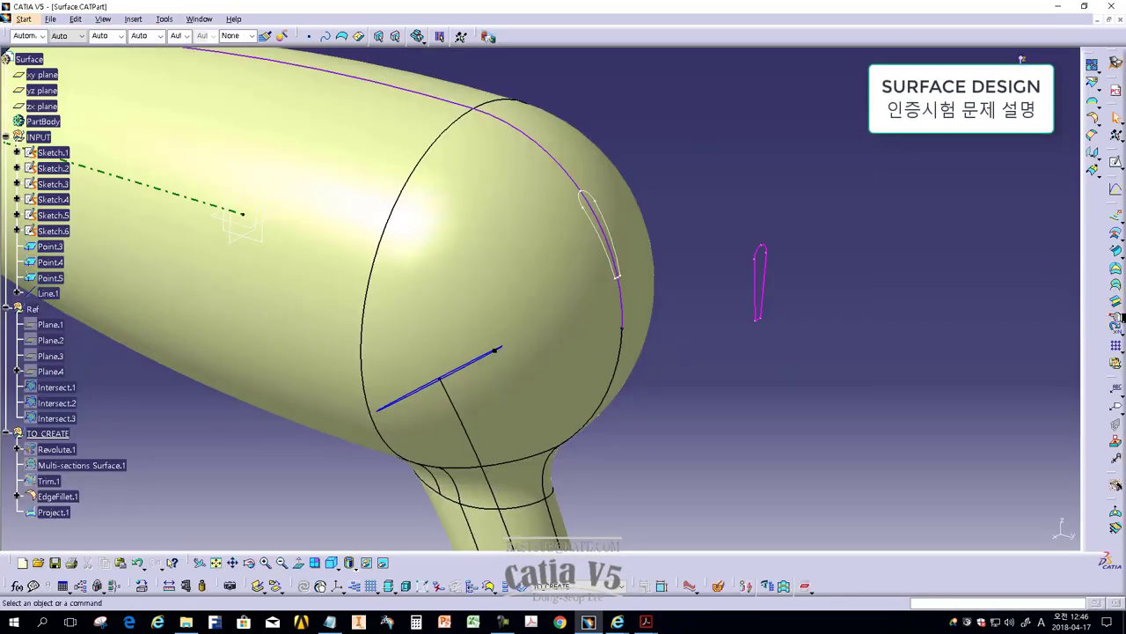
left_click_drag(1116, 319, 722, 275)
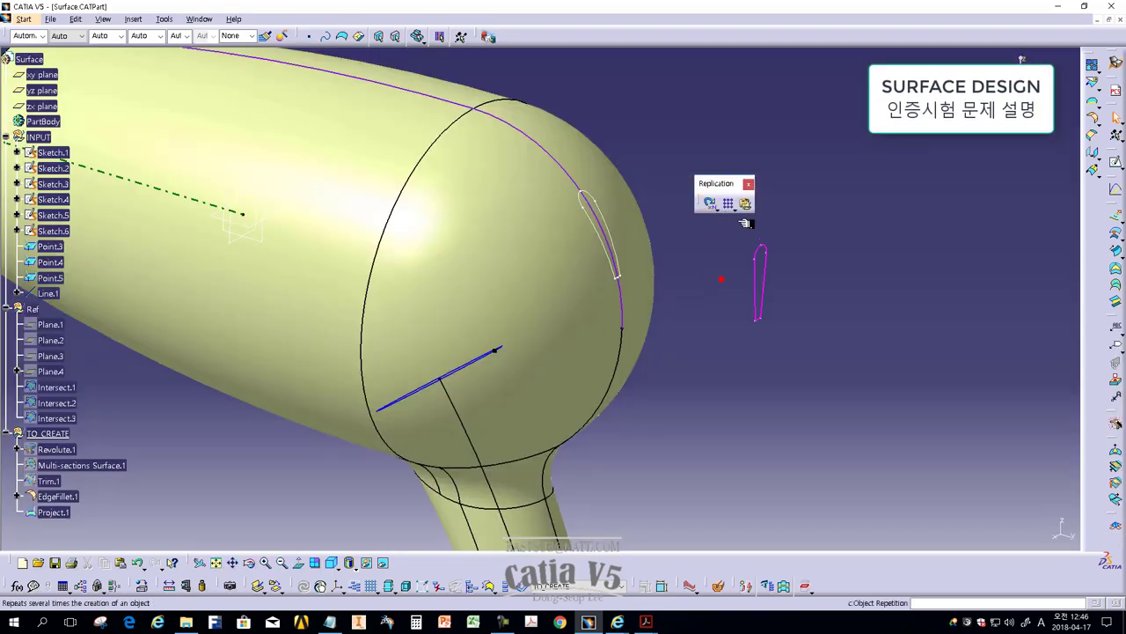
left_click_drag(746, 203, 736, 239)
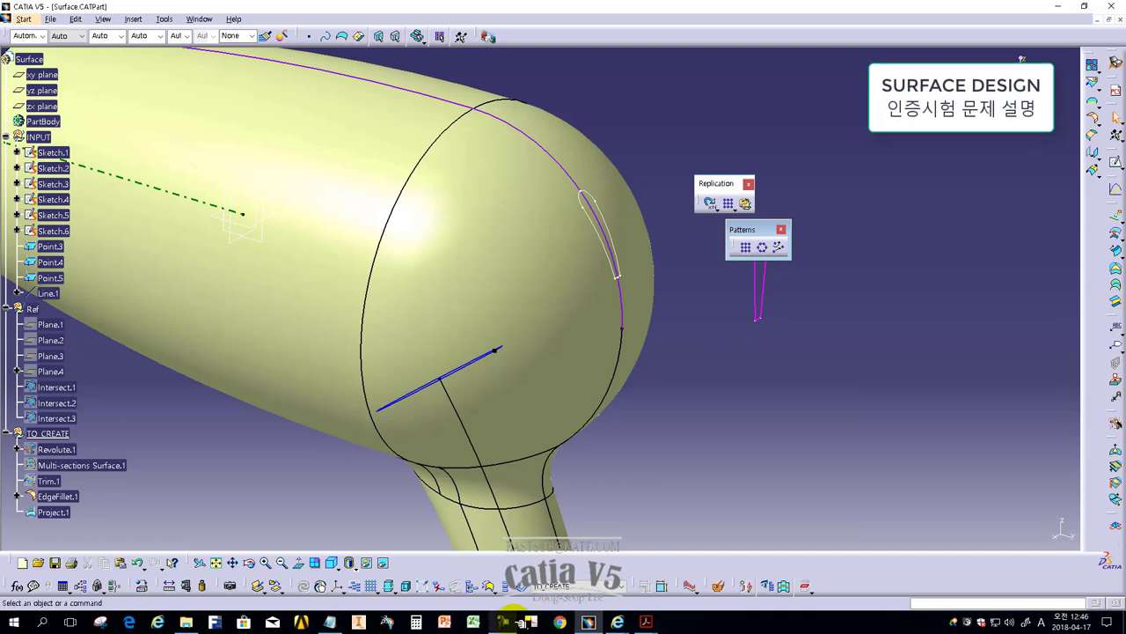
Note that three pattern types exist and the circular one will be used
left_click(329, 621)
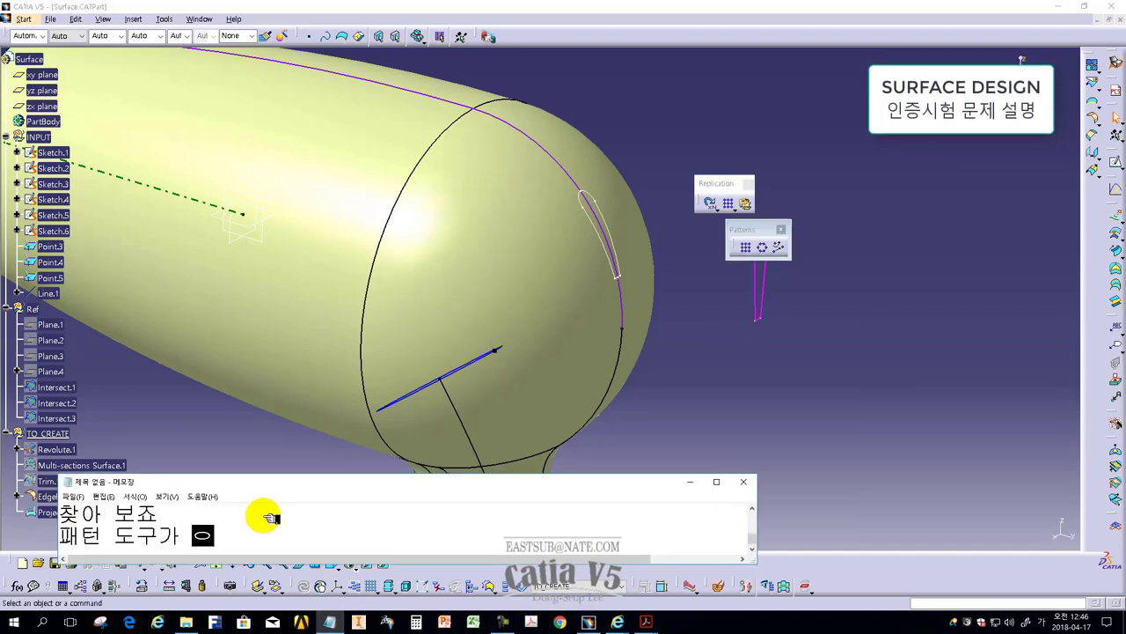
type("습니다.")
key("Return")
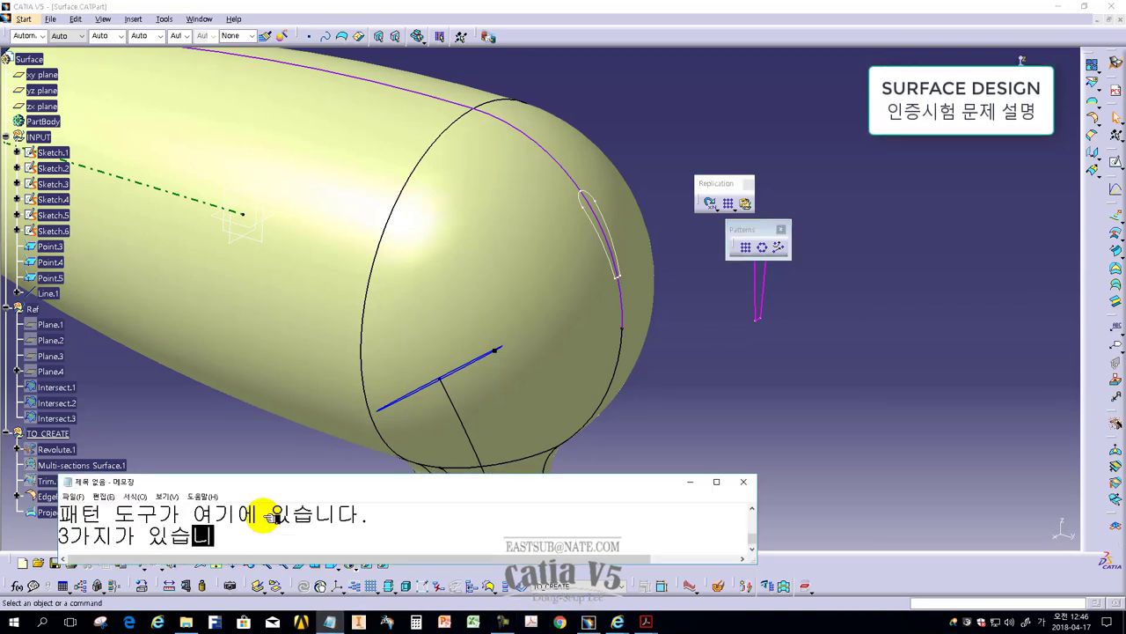
type("다.")
key("Return")
type("이중에서 지금은 원형 패턴 사용ㅎ")
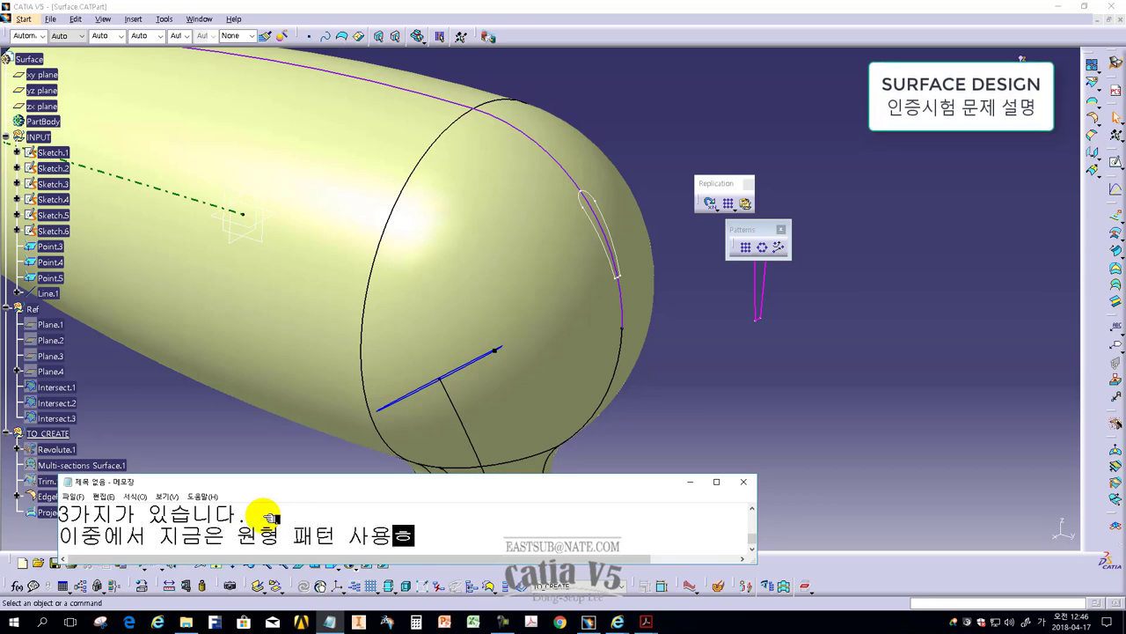
Start a circular pattern of Project.1 using Line.1 as the reference axis
left_click(764, 249)
left_click(767, 248)
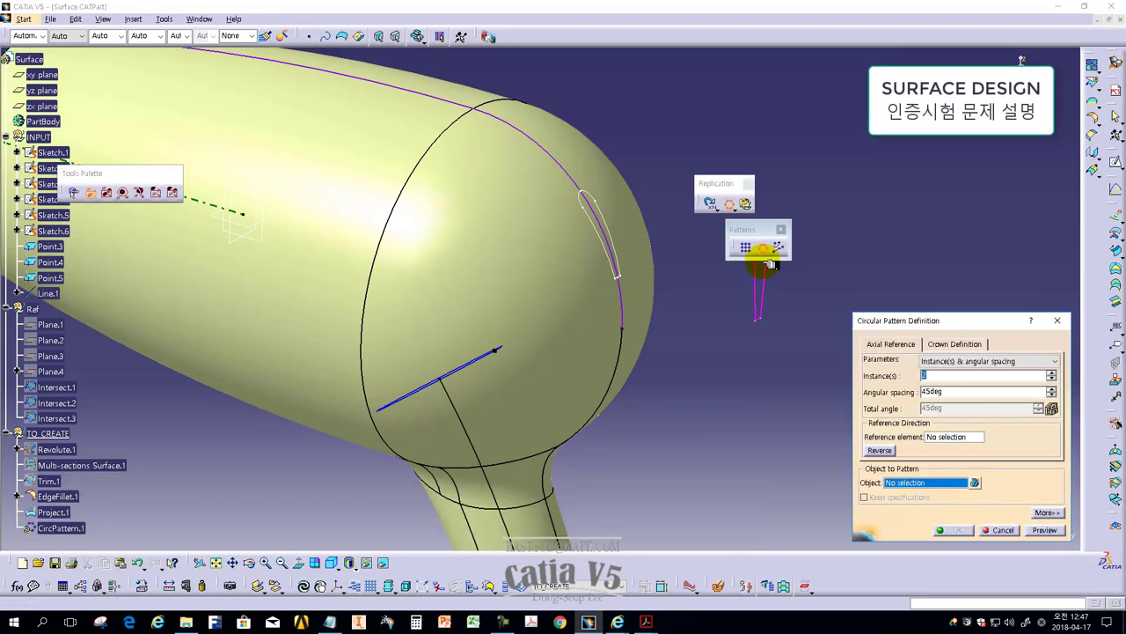
left_click_drag(901, 319, 719, 292)
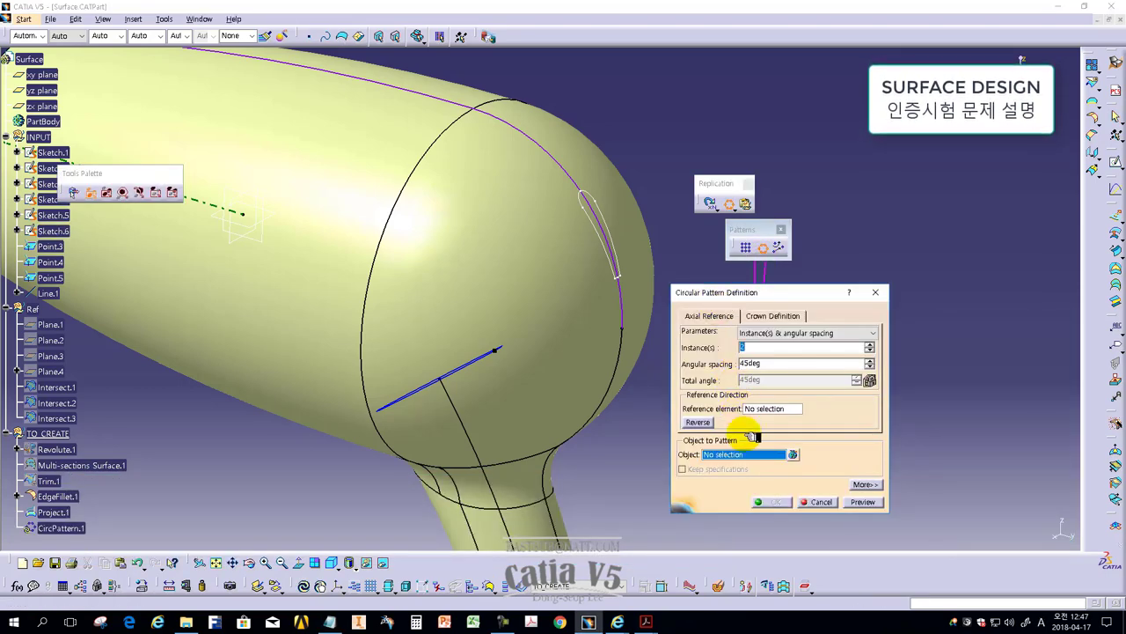
left_click(609, 253)
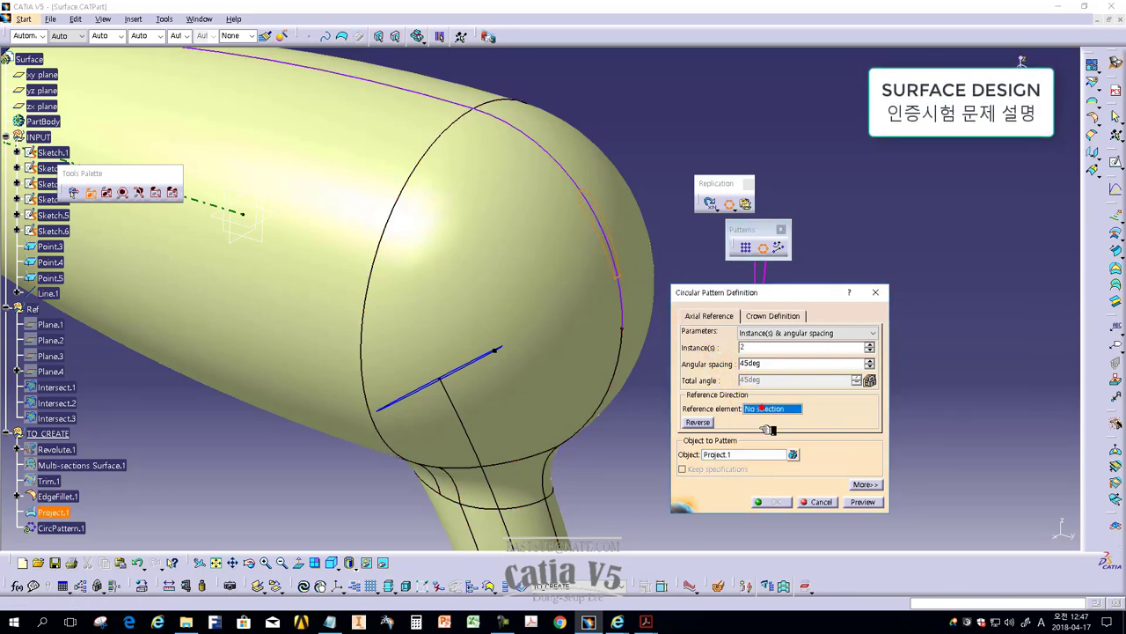
middle_click_drag(326, 221, 338, 234)
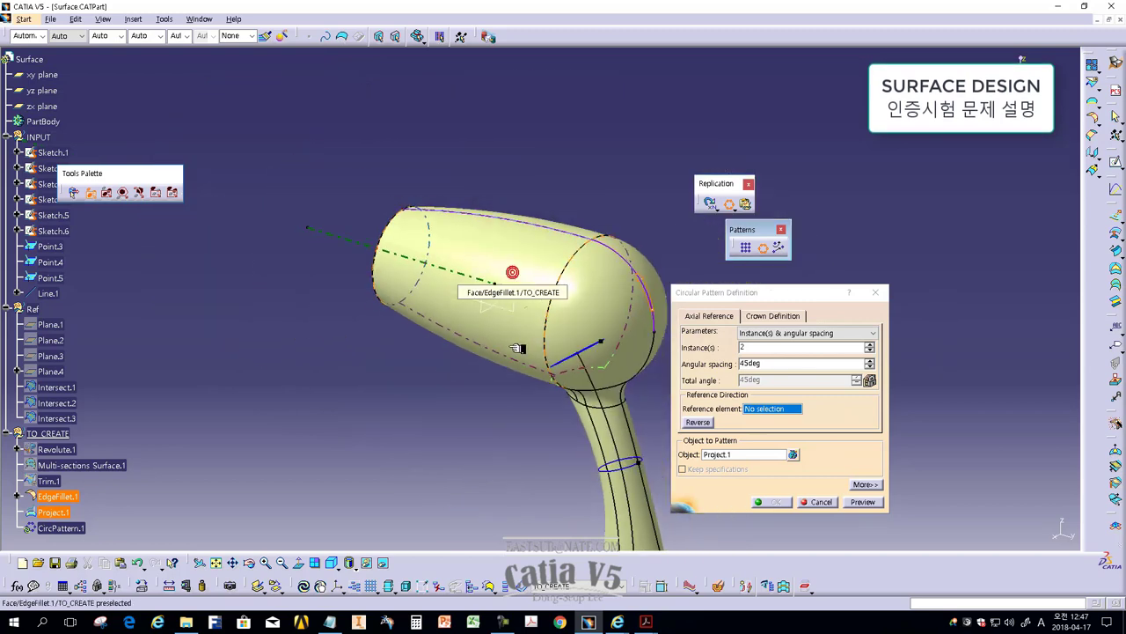
left_click(338, 234)
mouse_move(490, 302)
middle_mouse_down()
mouse_move(376, 271)
mouse_move(307, 224)
middle_mouse_up()
Set Complete crown spacing with 10 instances and create CircPattern.1
left_click(788, 333)
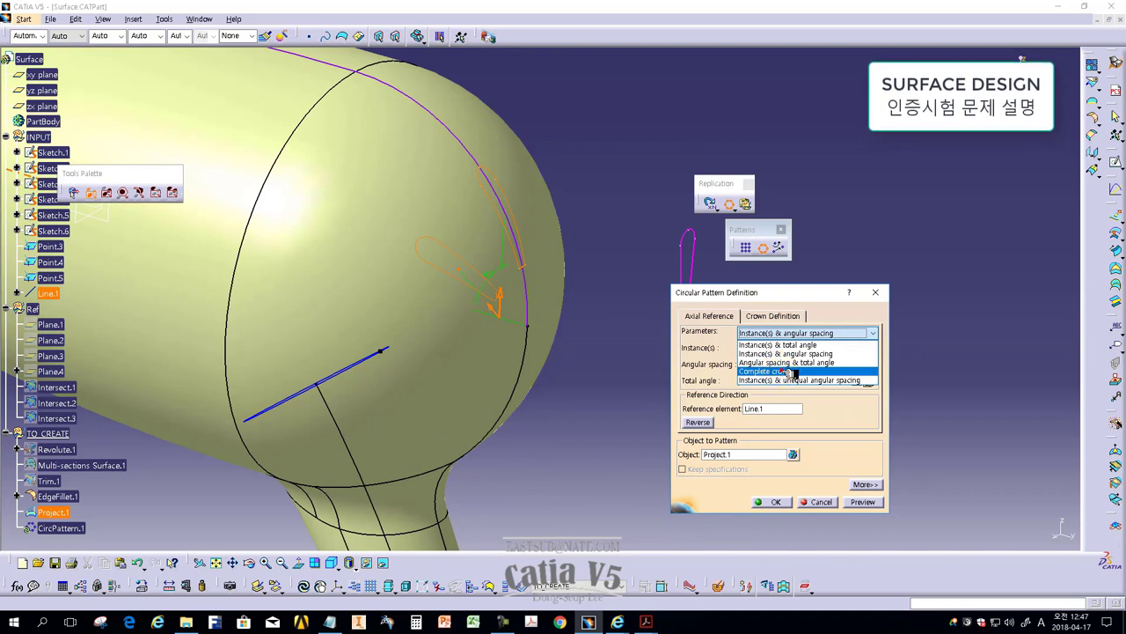
left_click(792, 371)
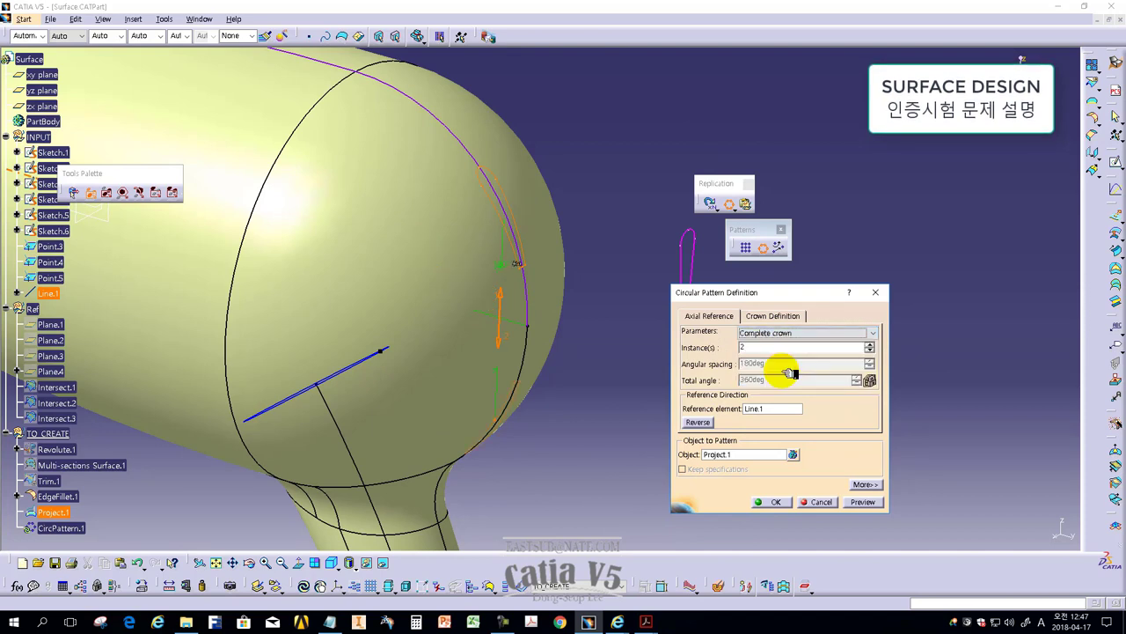
left_click(869, 343)
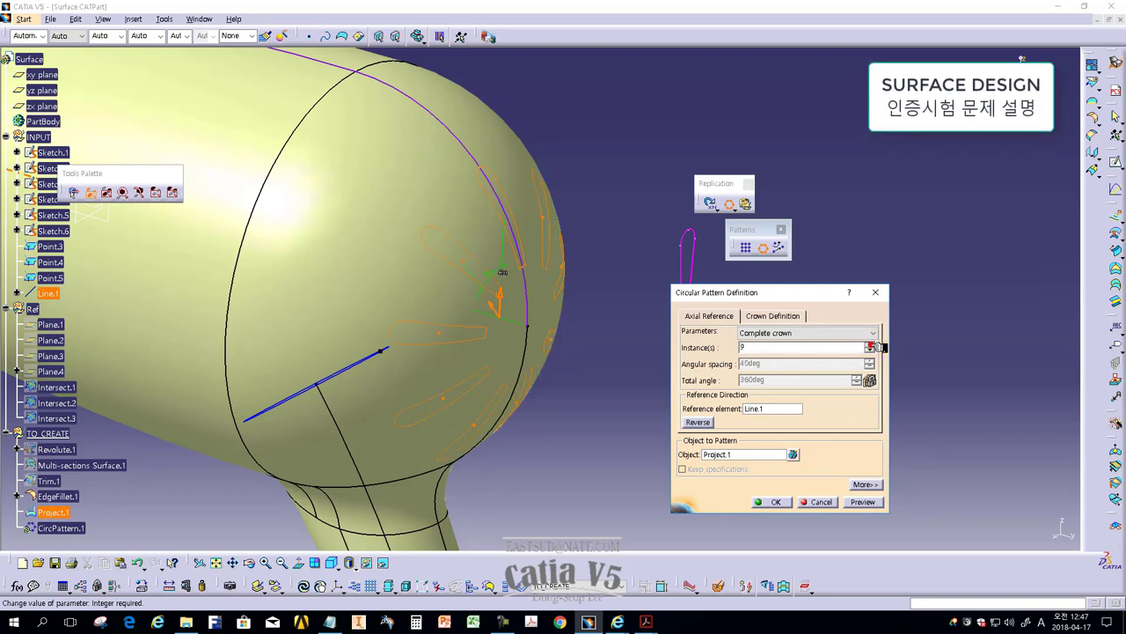
double_click(746, 347)
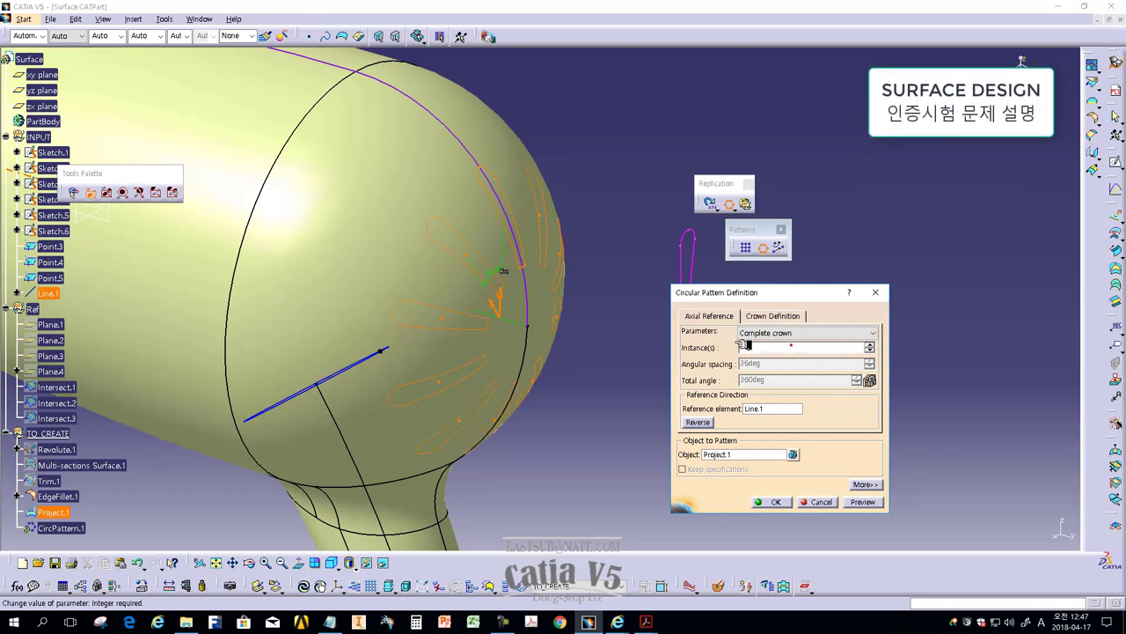
left_click(767, 502)
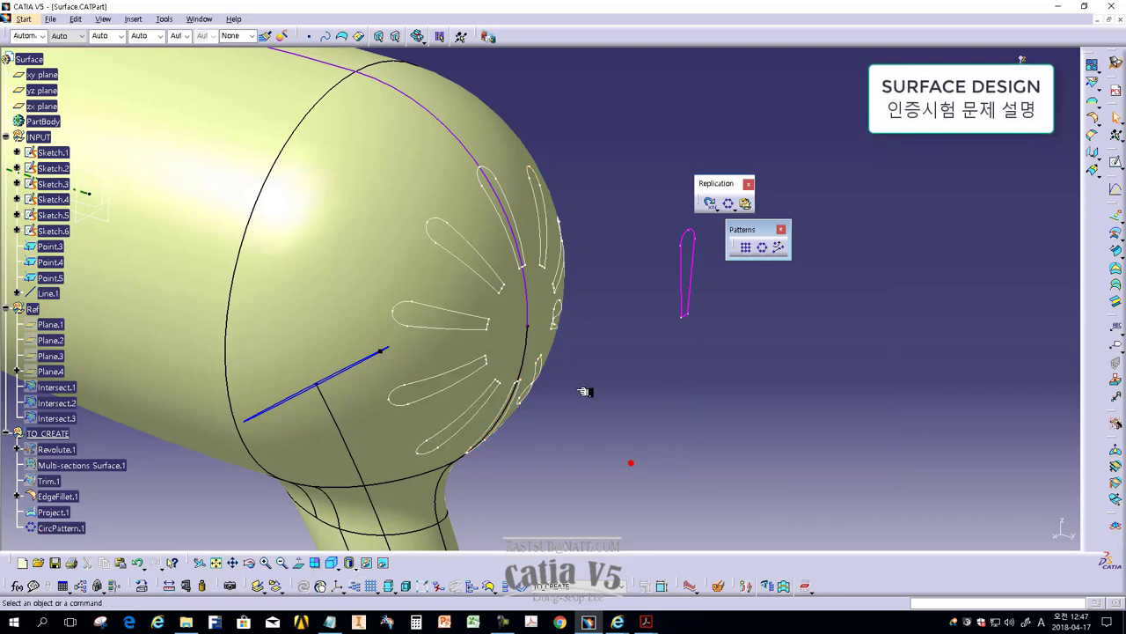
middle_click_drag(517, 299, 724, 422)
Inspect the ring of vents, add a note, and bring up the exam PDF
key("alt+Tab")
key("Return")
type("이렇게")
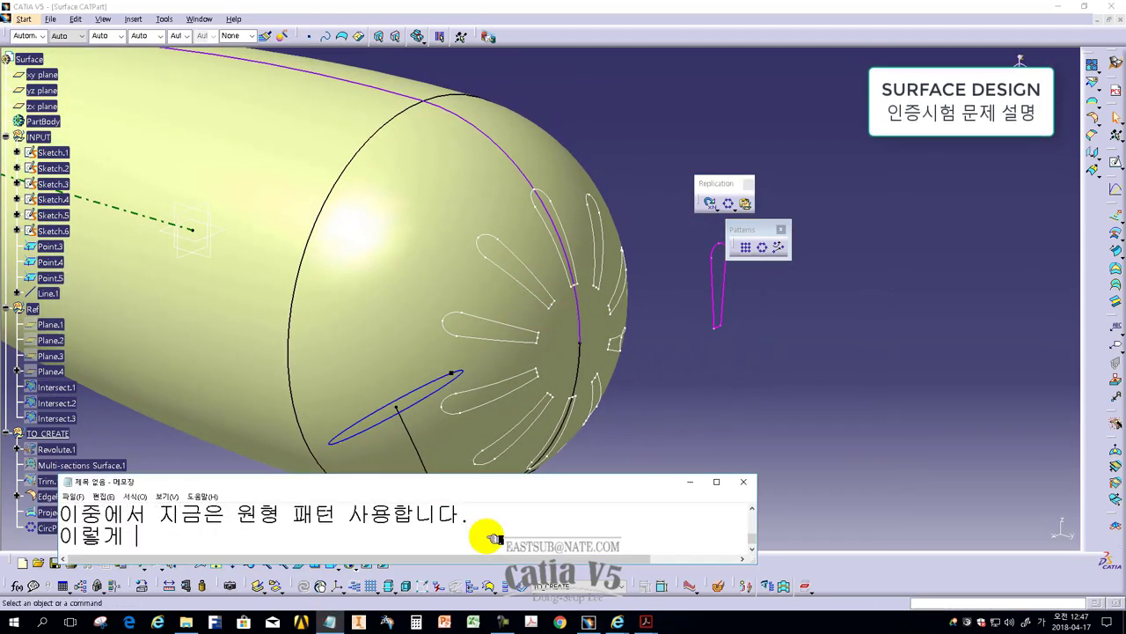
key("alt+Tab")
mouse_move(493, 537)
middle_mouse_down()
mouse_move(536, 358)
mouse_move(516, 216)
middle_mouse_up()
middle_click_drag(478, 317, 410, 510)
key("alt+Tab")
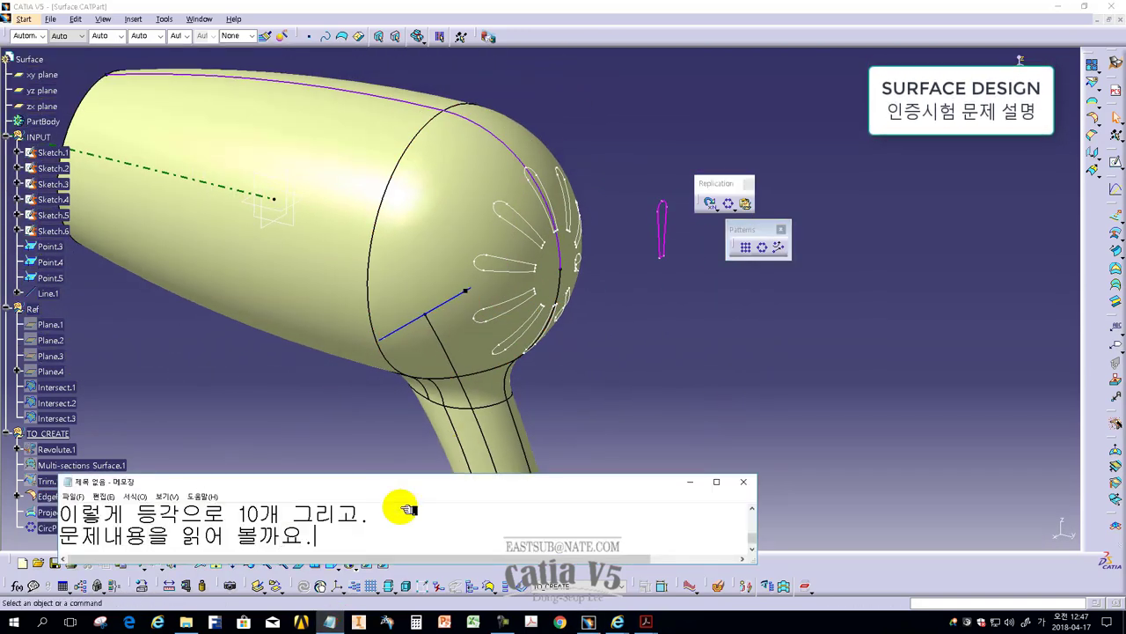
key("alt+Tab")
left_click(646, 622)
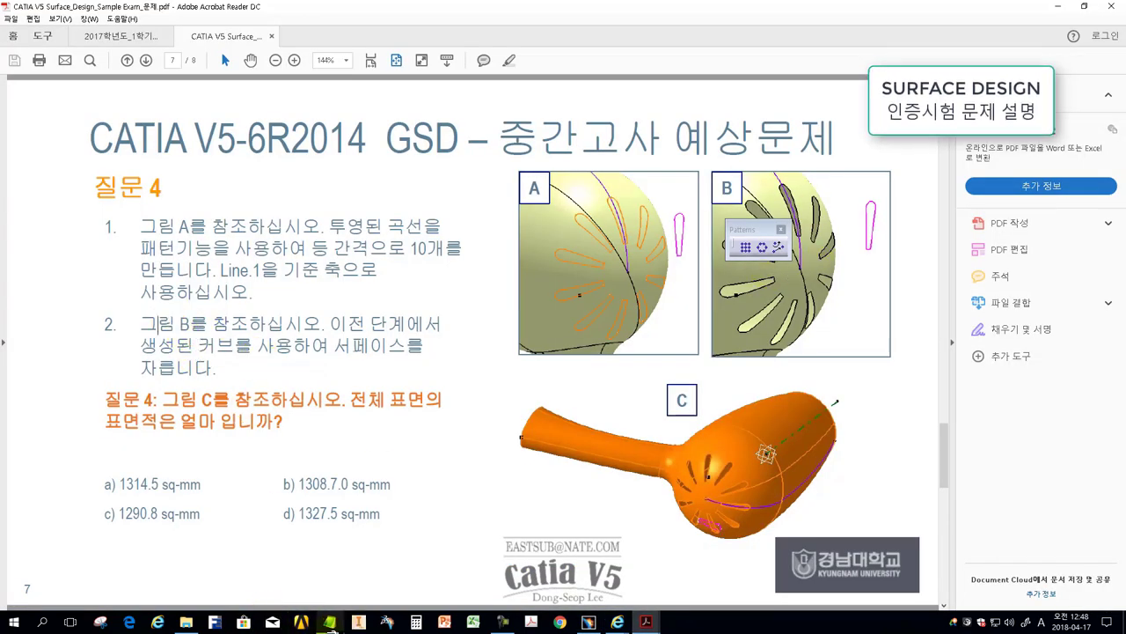
Note that figure B requires the Split function to cut the surface, then return to CATIA
left_click(329, 622)
key("Return")
type("ㅠ")
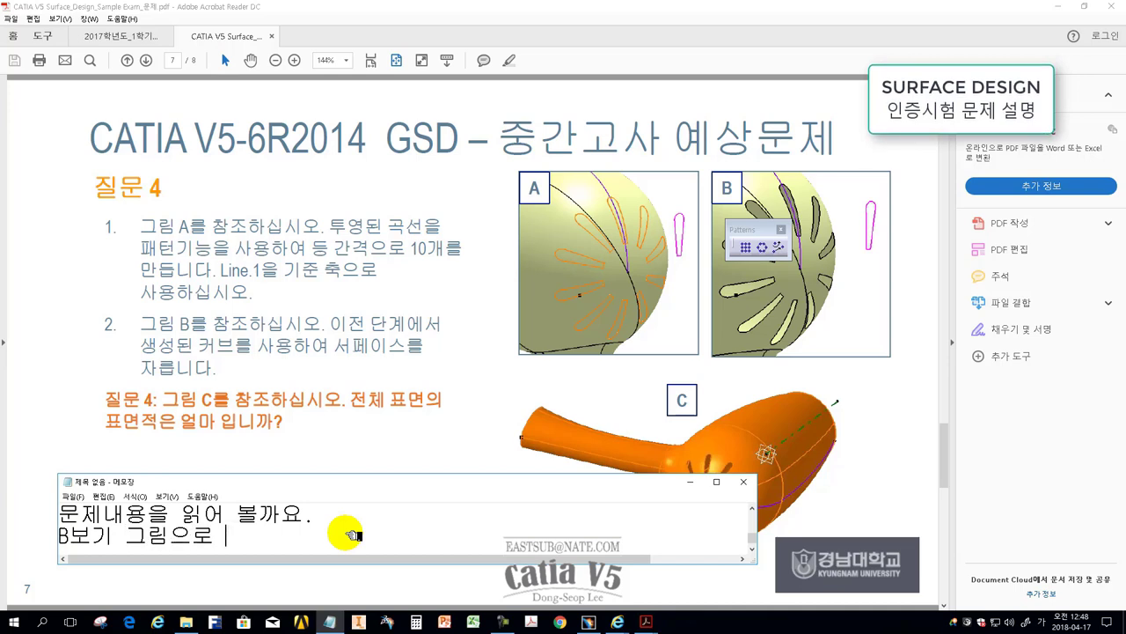
type("할려면 스플릿 기능")
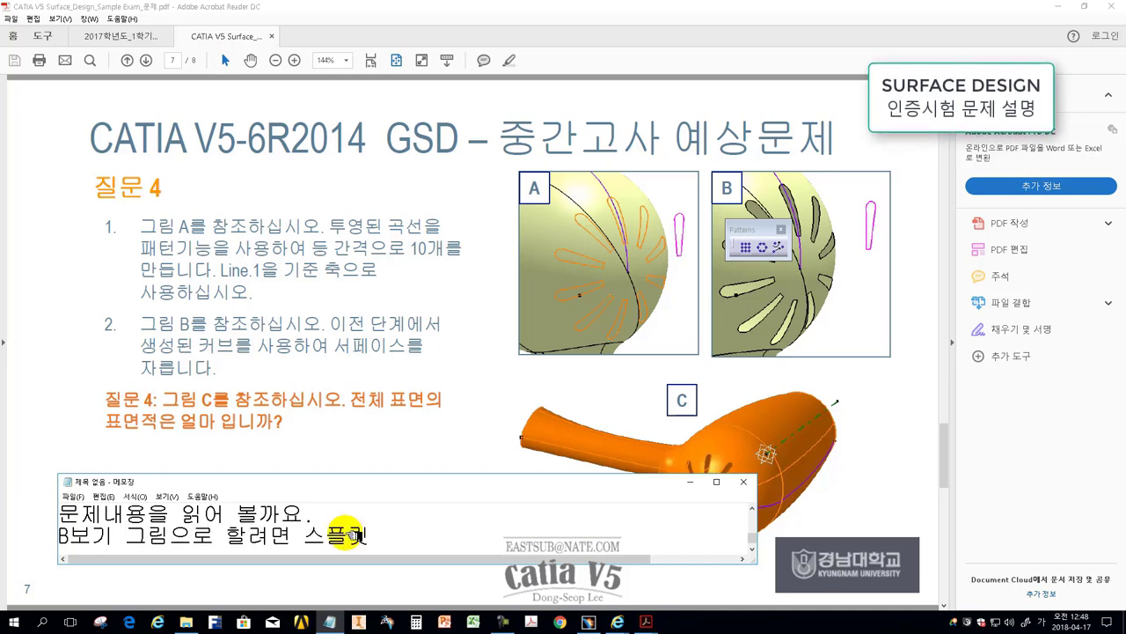
type("사용해서 면을")
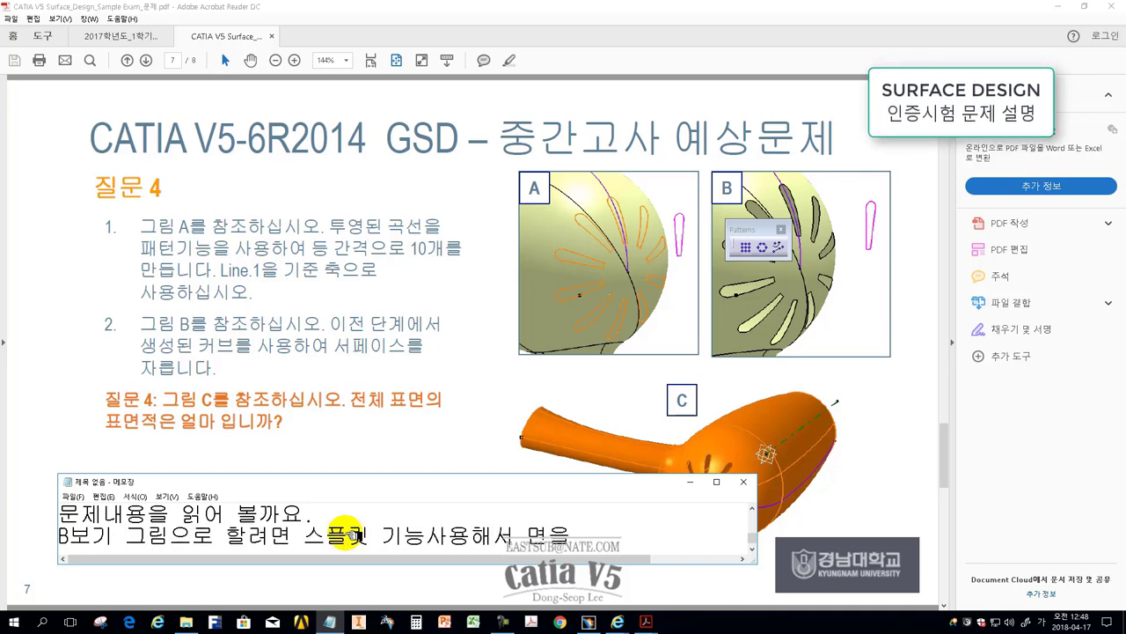
type(" 짜르는 작업")
key("Return")
type("해 봅시다.")
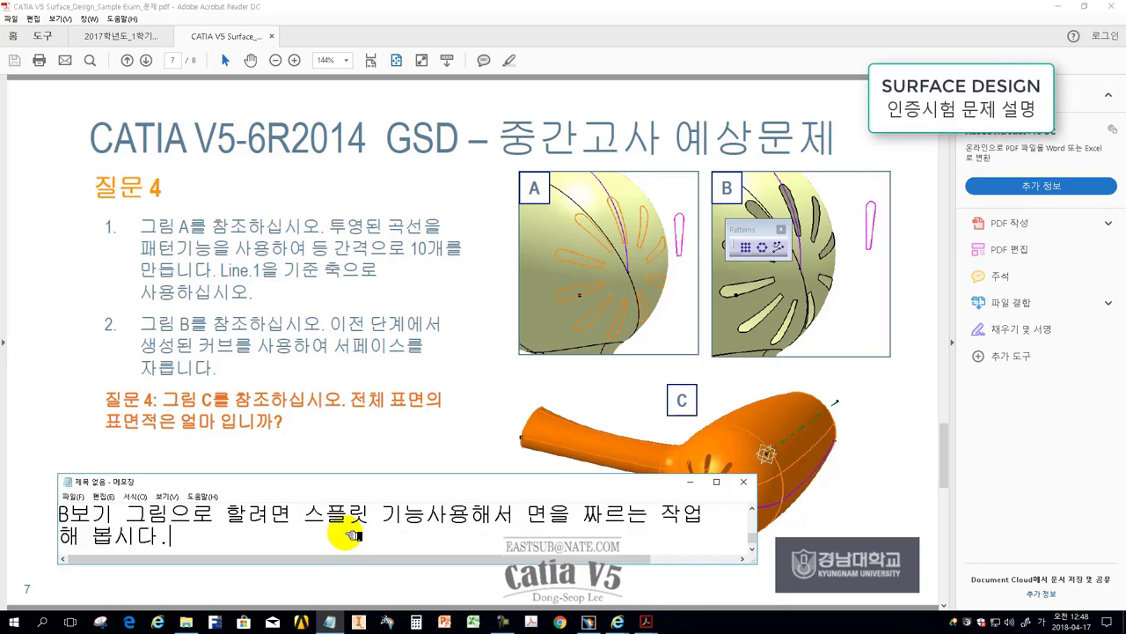
left_click(588, 621)
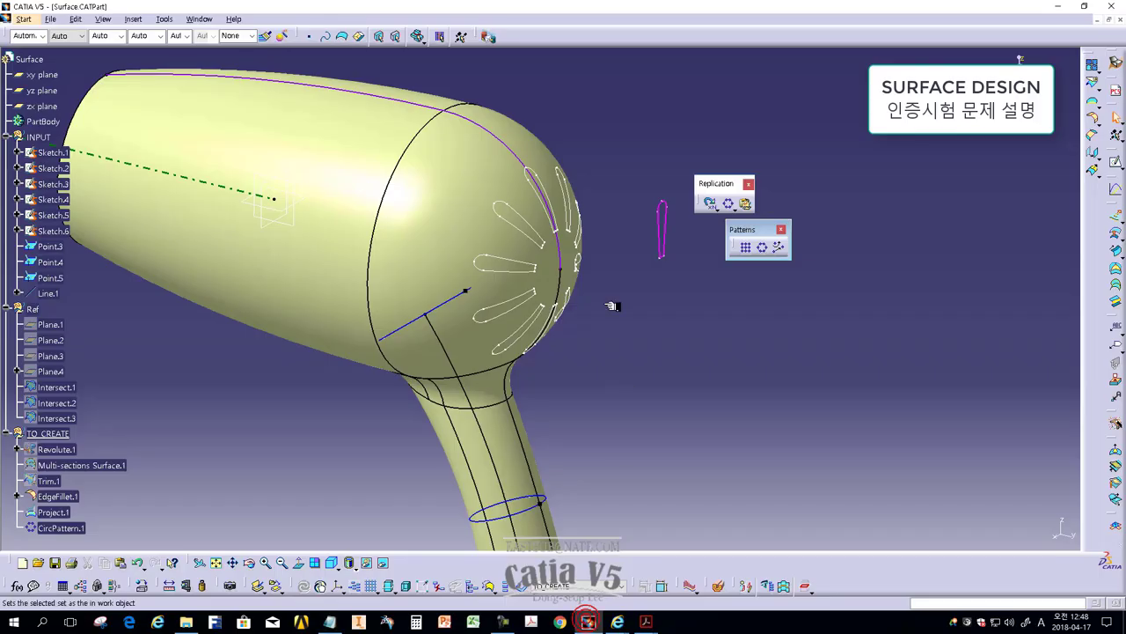
Close the Patterns and Replication toolbars and switch to the Wireframe and Surface Design workbench
left_click(784, 228)
left_click(748, 183)
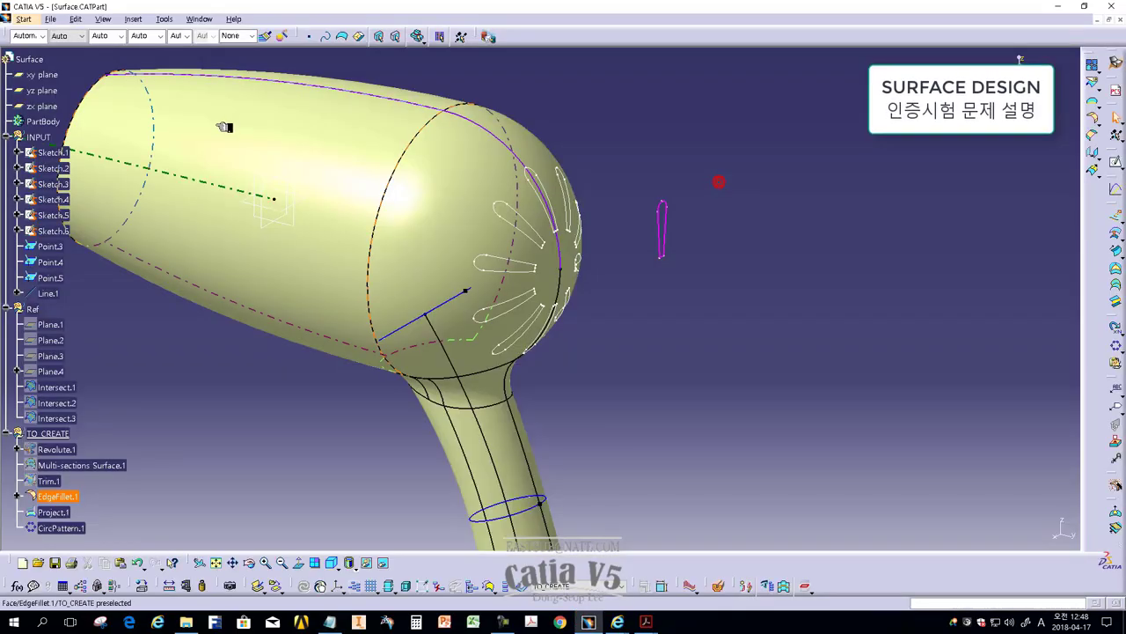
left_click(23, 19)
mouse_move(58, 46)
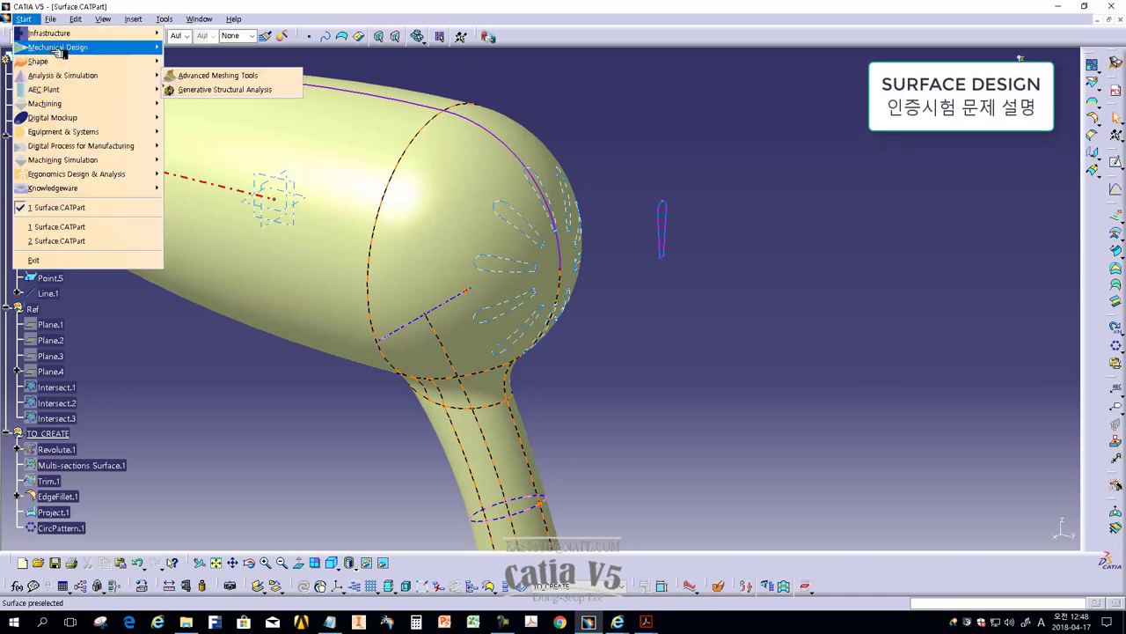
left_click(220, 243)
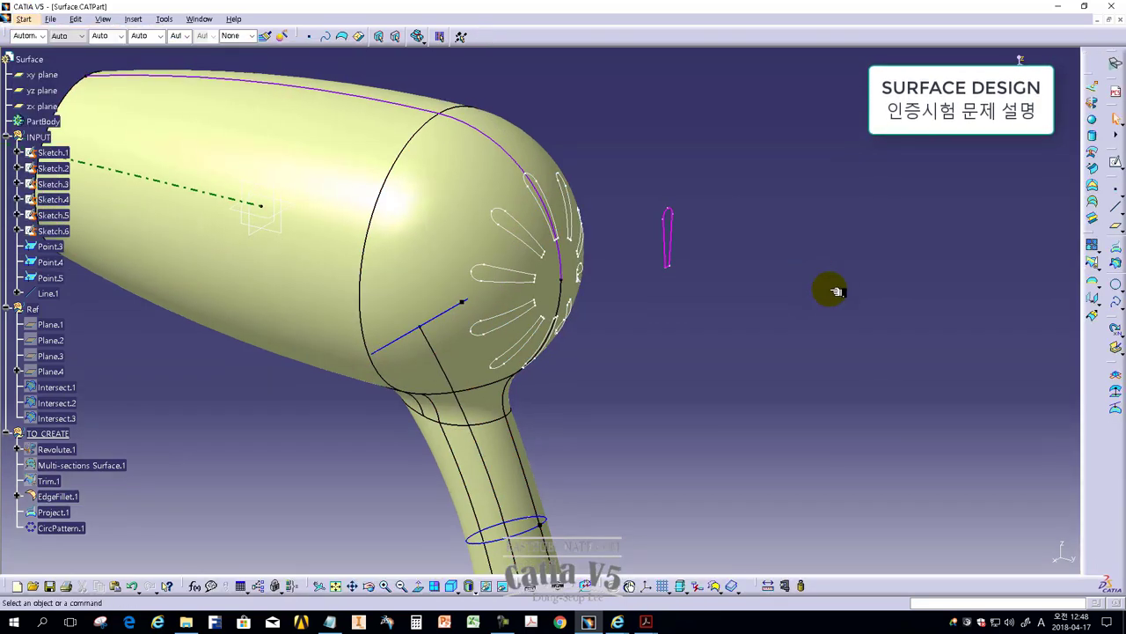
Float the Operations toolbar beside the dryer model
left_click(954, 292)
left_click_drag(1096, 234, 649, 158)
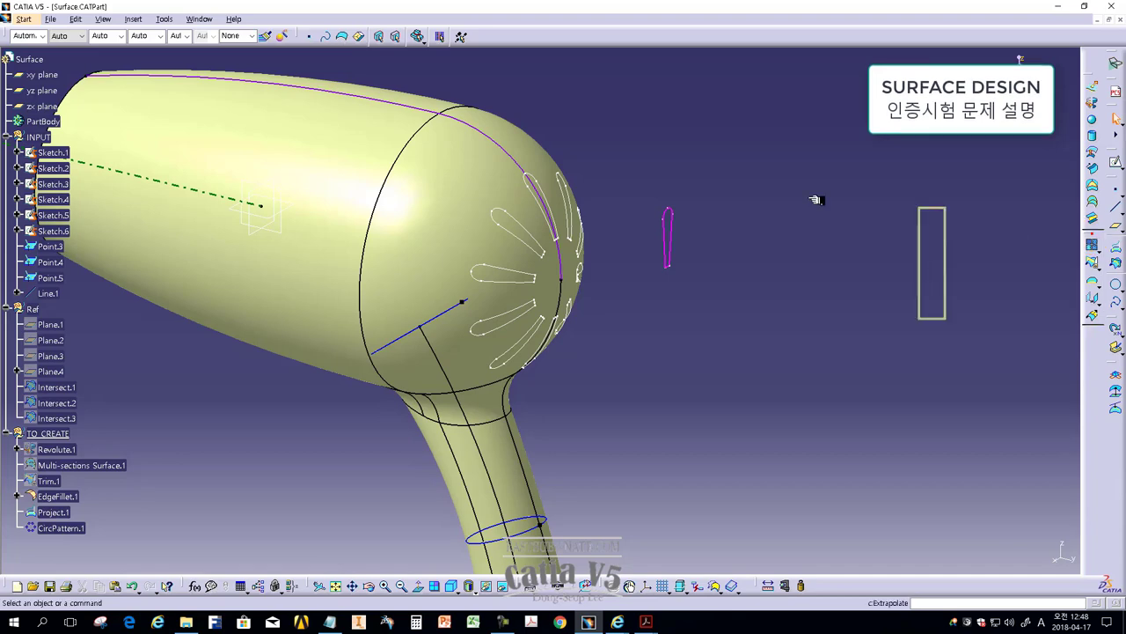
left_click(770, 277)
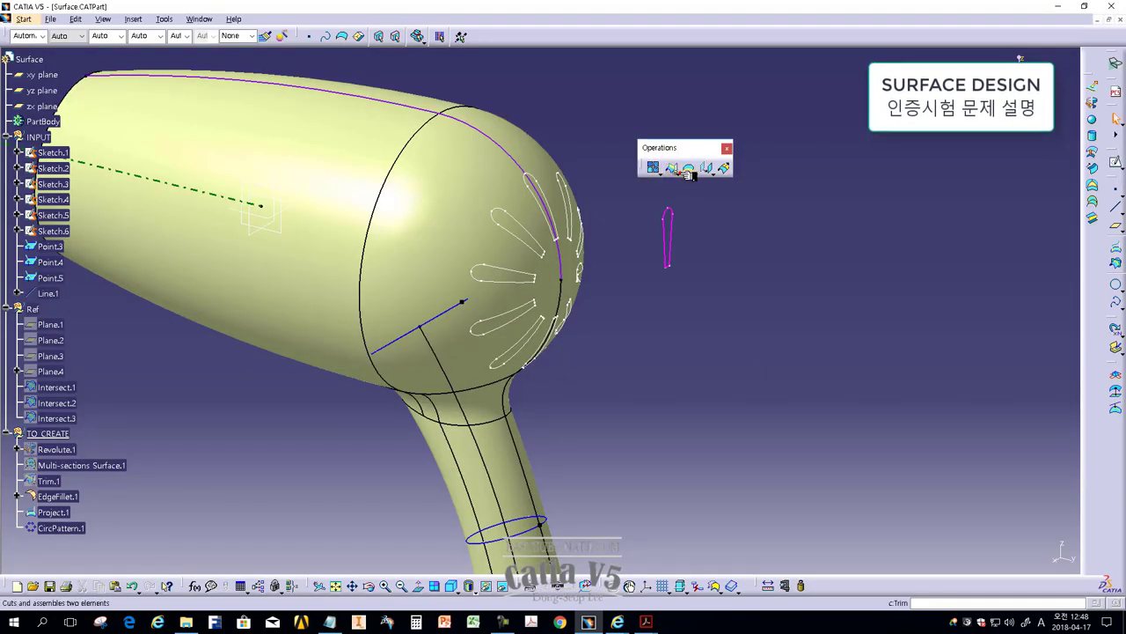
Split EdgeFillet.1 with Project.1 and CircPattern.1 as cutters, creating Split.1 with open vent slots
left_click(690, 174)
left_click_drag(713, 202, 760, 253)
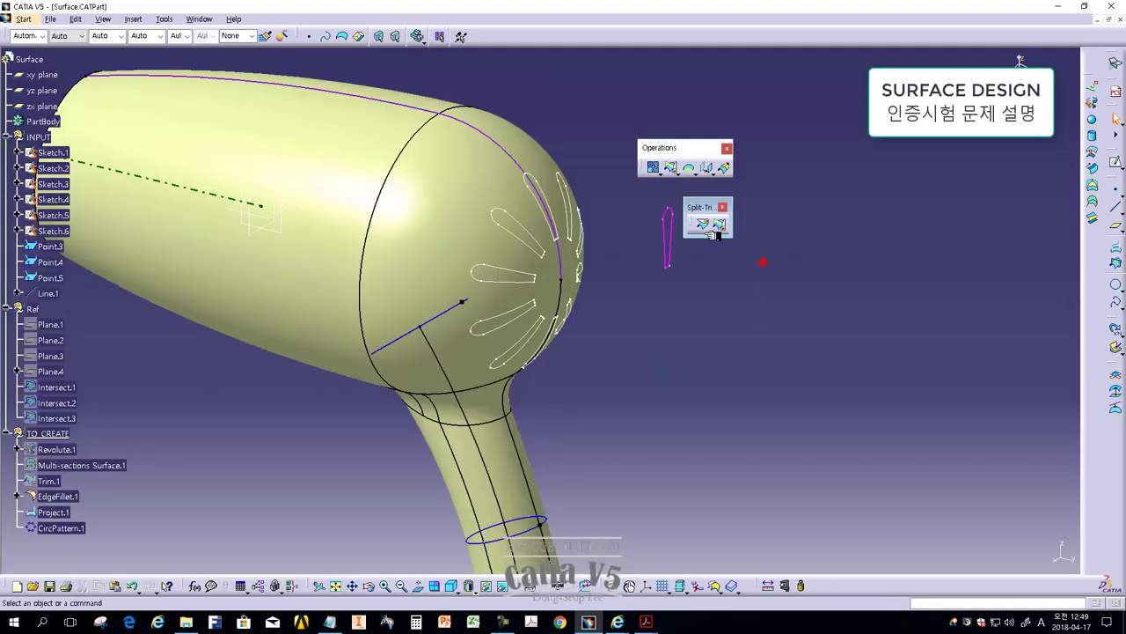
left_click(718, 233)
mouse_move(636, 335)
middle_mouse_down()
mouse_move(603, 373)
mouse_move(778, 369)
middle_mouse_up()
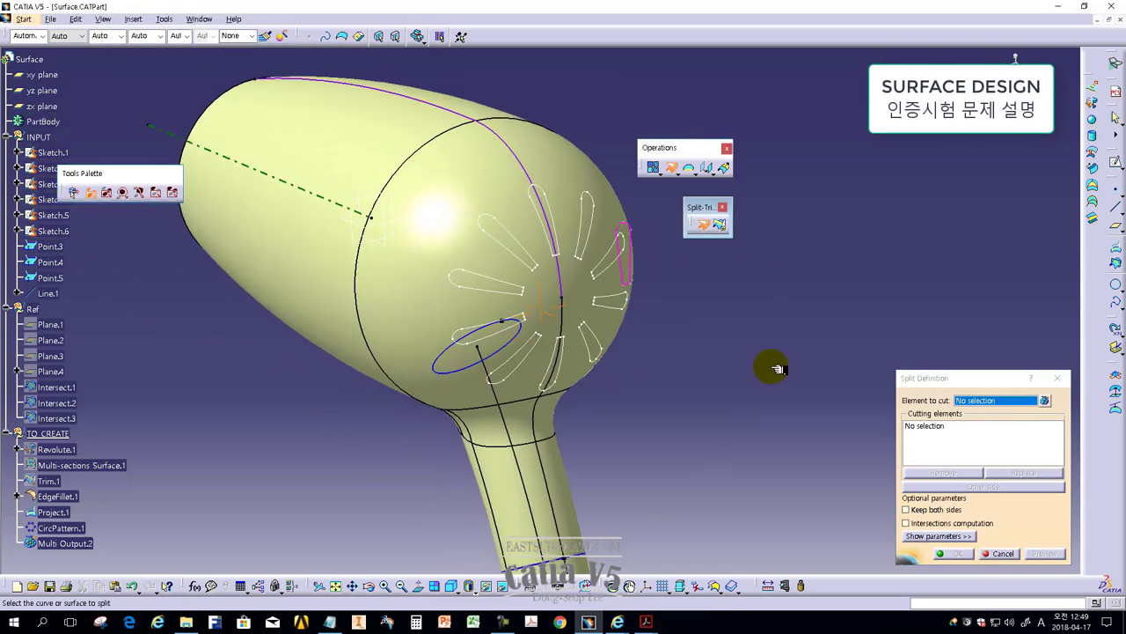
left_click_drag(920, 377, 689, 268)
left_click(746, 291)
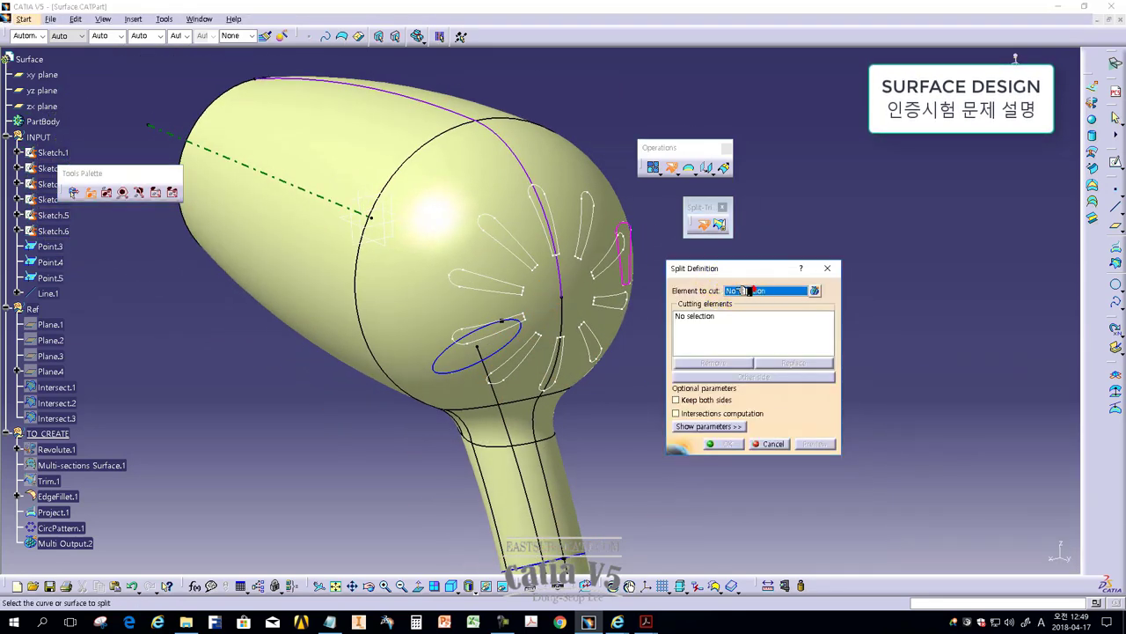
left_click(453, 221)
left_click(715, 315)
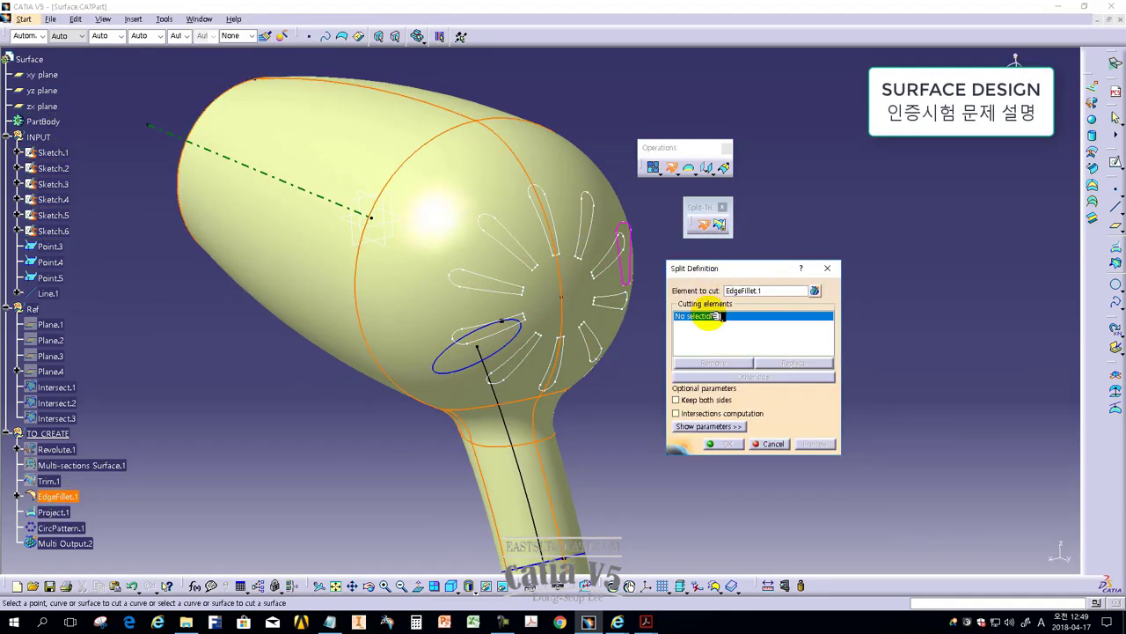
left_click(552, 238)
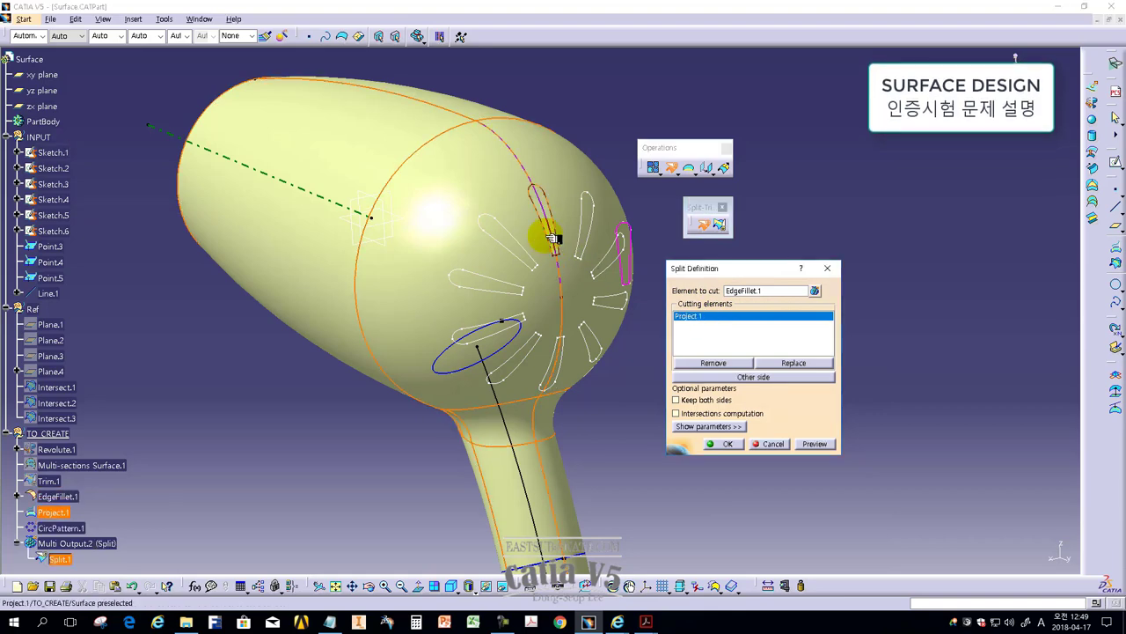
left_click(520, 240)
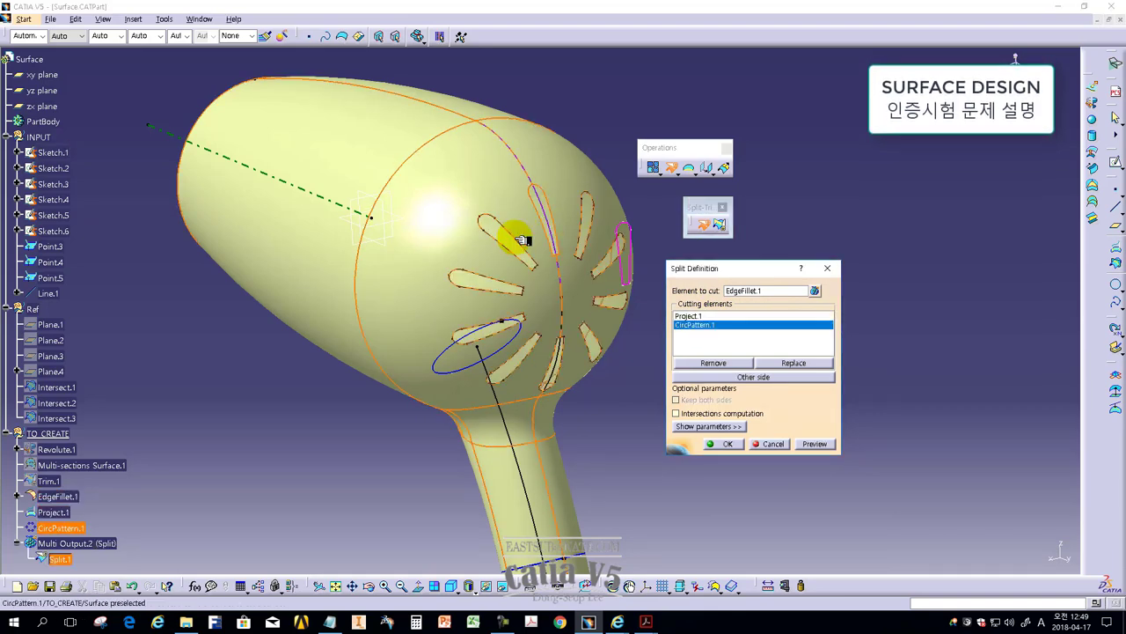
left_click(727, 452)
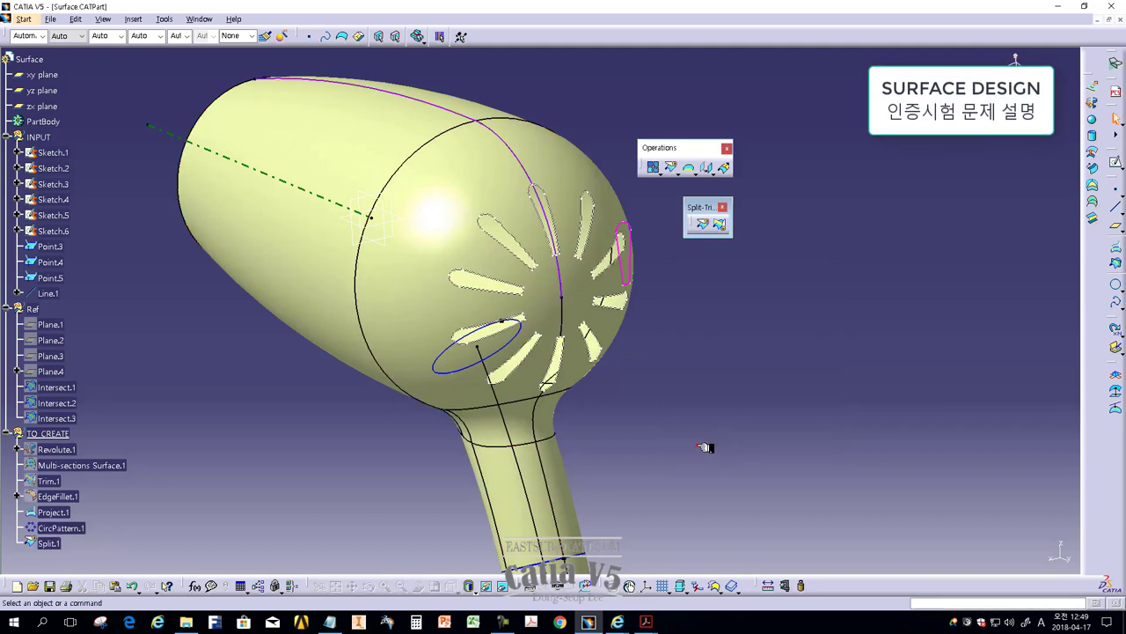
mouse_move(707, 448)
middle_mouse_down()
mouse_move(427, 300)
mouse_move(722, 397)
mouse_move(737, 431)
mouse_move(714, 440)
mouse_move(717, 431)
middle_mouse_up()
Note in Notepad that the split can be done with this workbench's functions
left_click(329, 623)
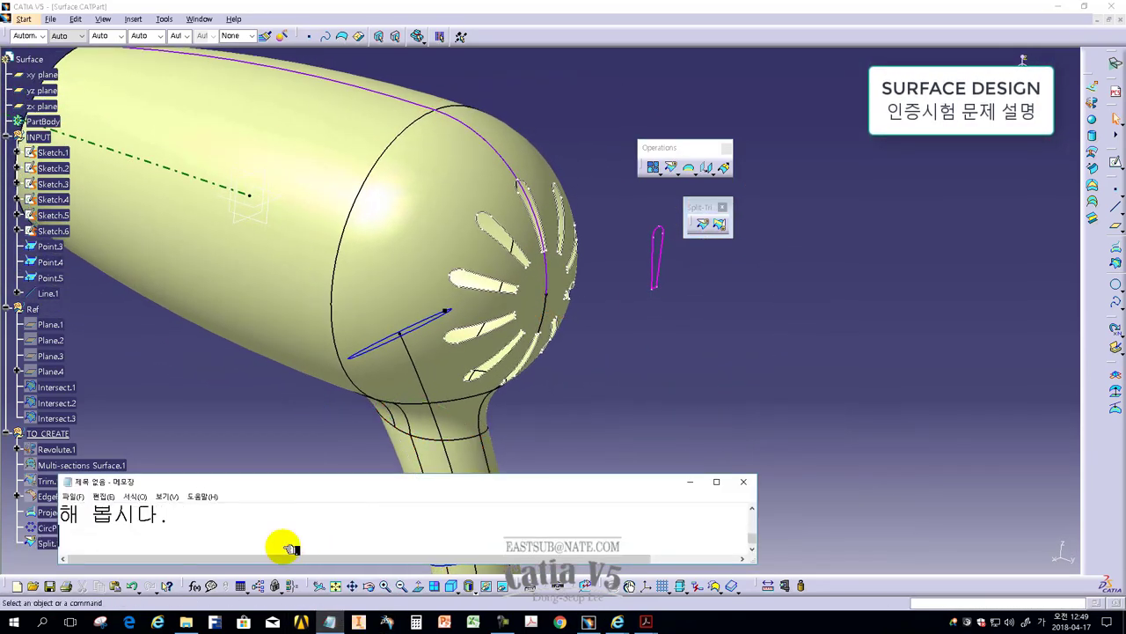
type("이렇게 하시면 됩니다.")
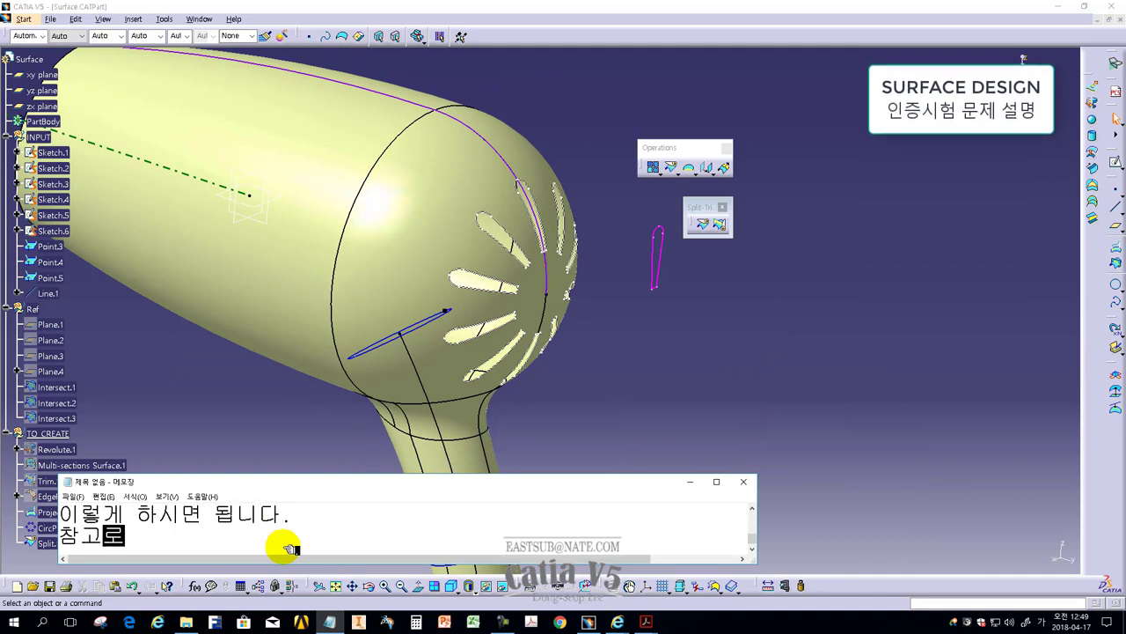
type(" 스플릿이나 트림 작업은 WSD, ")
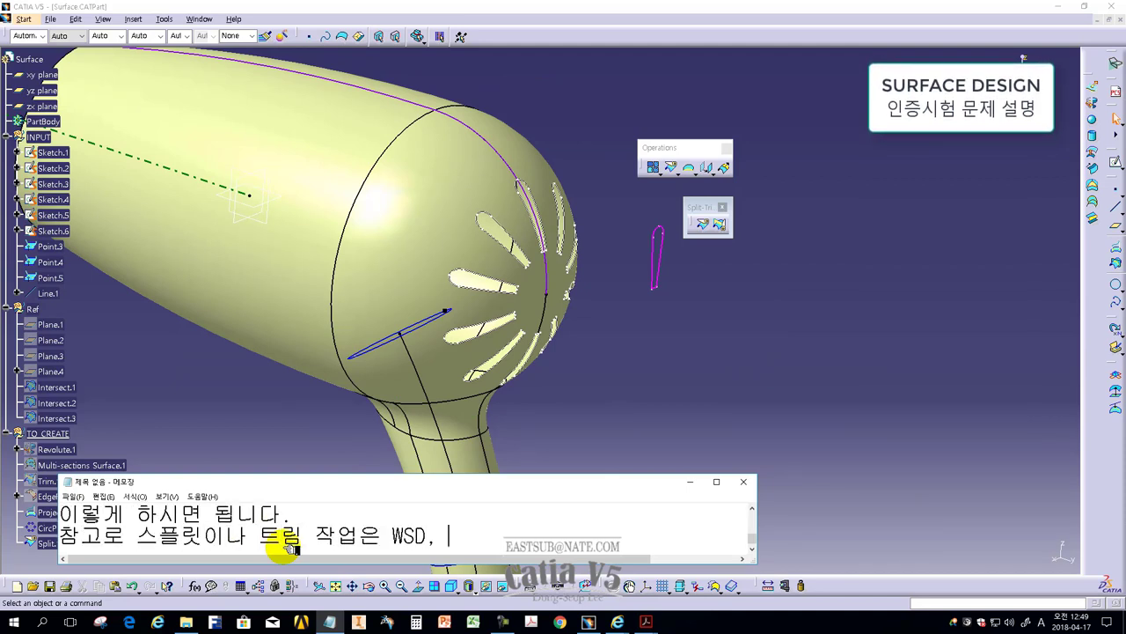
type("GSD에서 할수 있으니 편한곳")
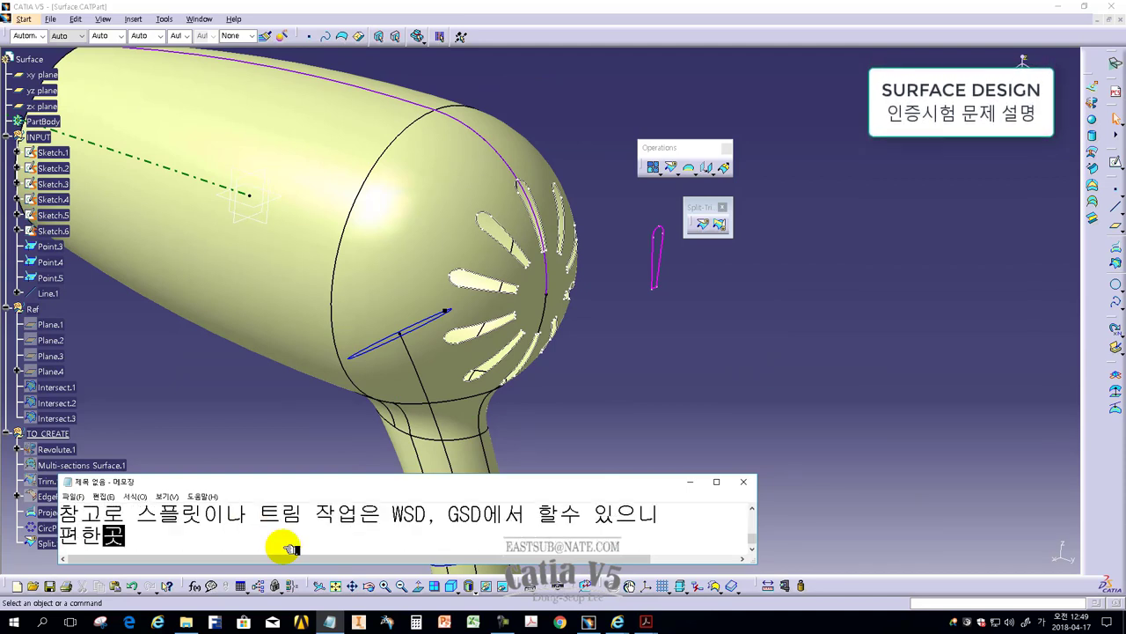
type("에 있는 기능을 사용하세요")
left_click(713, 423)
mouse_move(736, 446)
middle_mouse_down()
mouse_move(425, 266)
mouse_move(378, 493)
middle_mouse_up()
Add a note about reading the requirements and check the exam PDF
left_click(330, 622)
key("Return")
type("요구사항을 ")
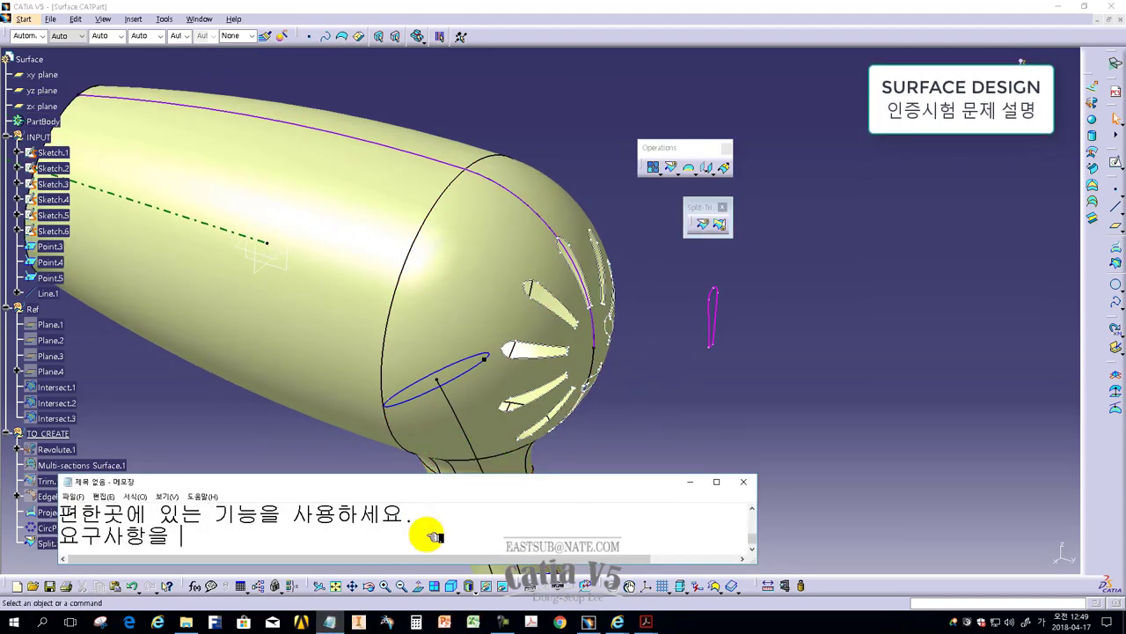
type("읽어보")
left_click(647, 622)
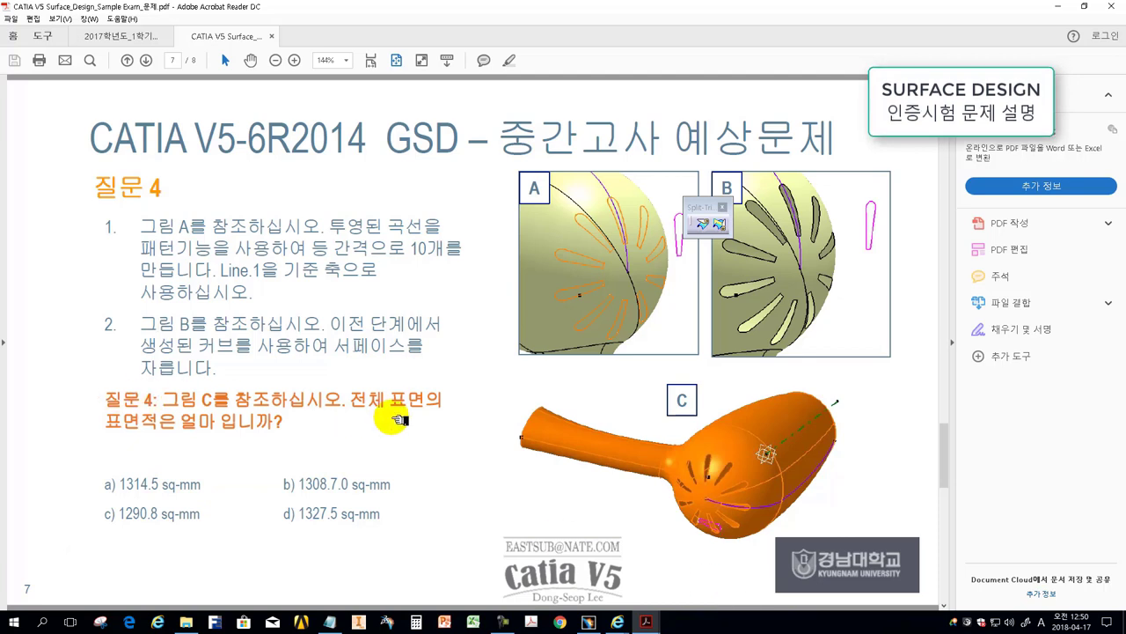
left_click(532, 623)
type("죠")
key("Return")
Note that question 4 asks for the total surface area, to be measured
type("전체 표면적을 요구하는")
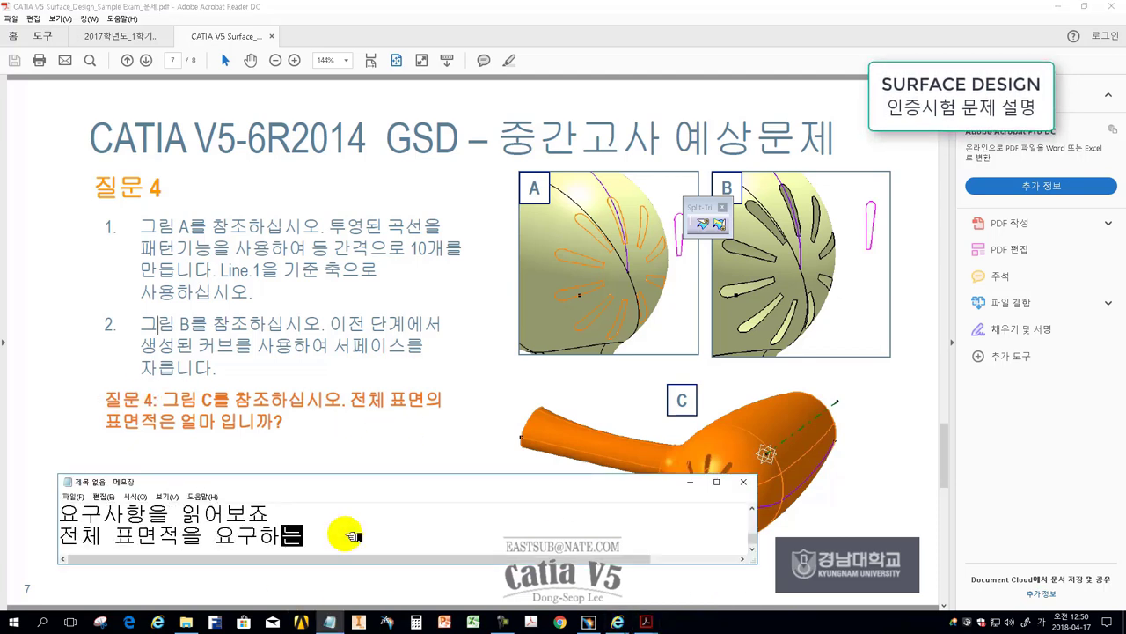
type(" 군요.")
key("Return")
type("측정해 볼까요.")
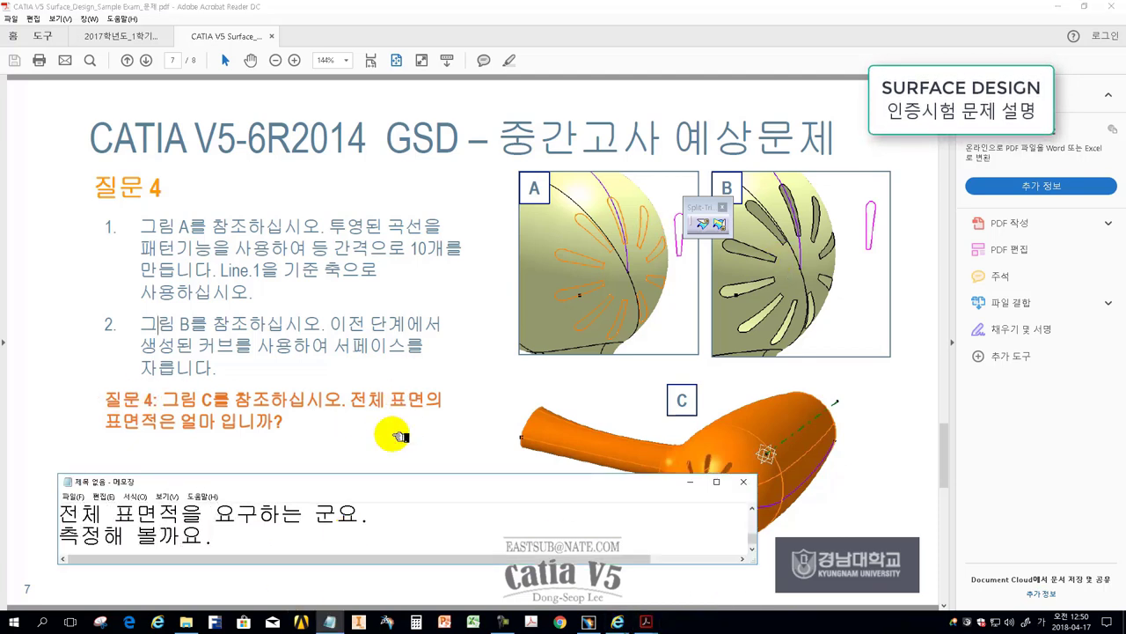
left_click(590, 621)
Measure Split.1 with Measure Item customized for area, giving 1308.058 mm²
left_click(590, 616)
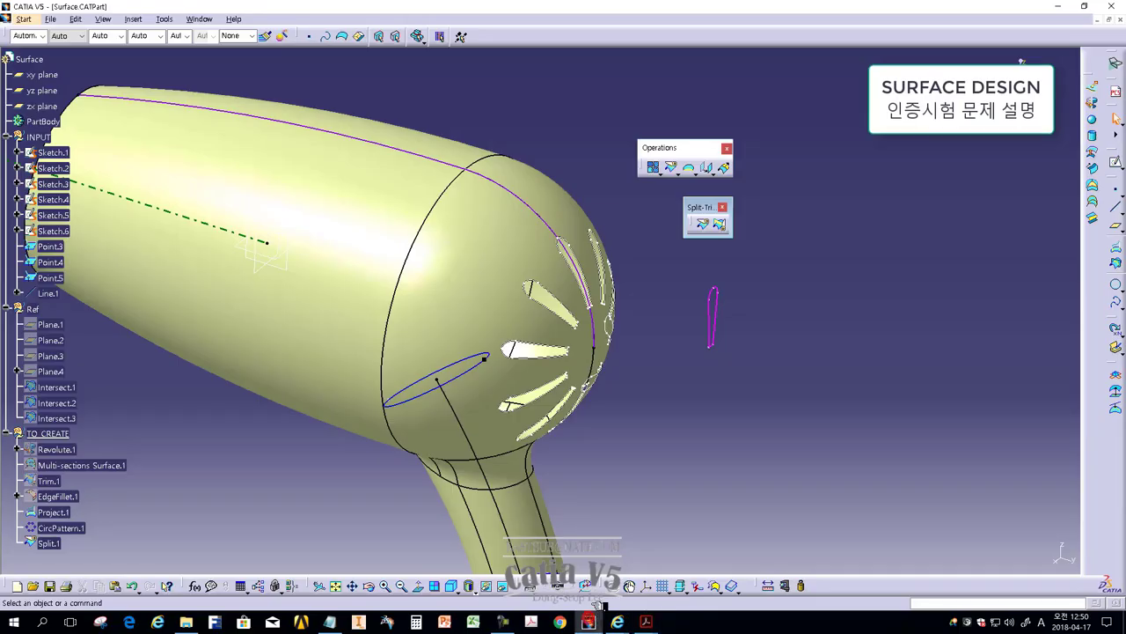
middle_click_drag(570, 280, 747, 211)
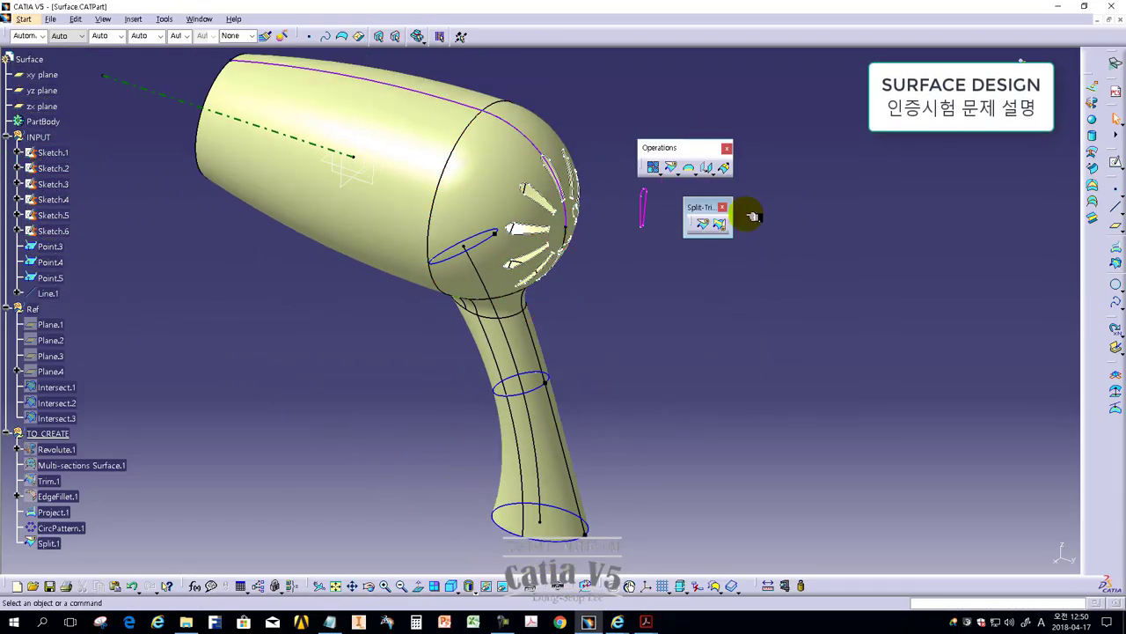
left_click(724, 207)
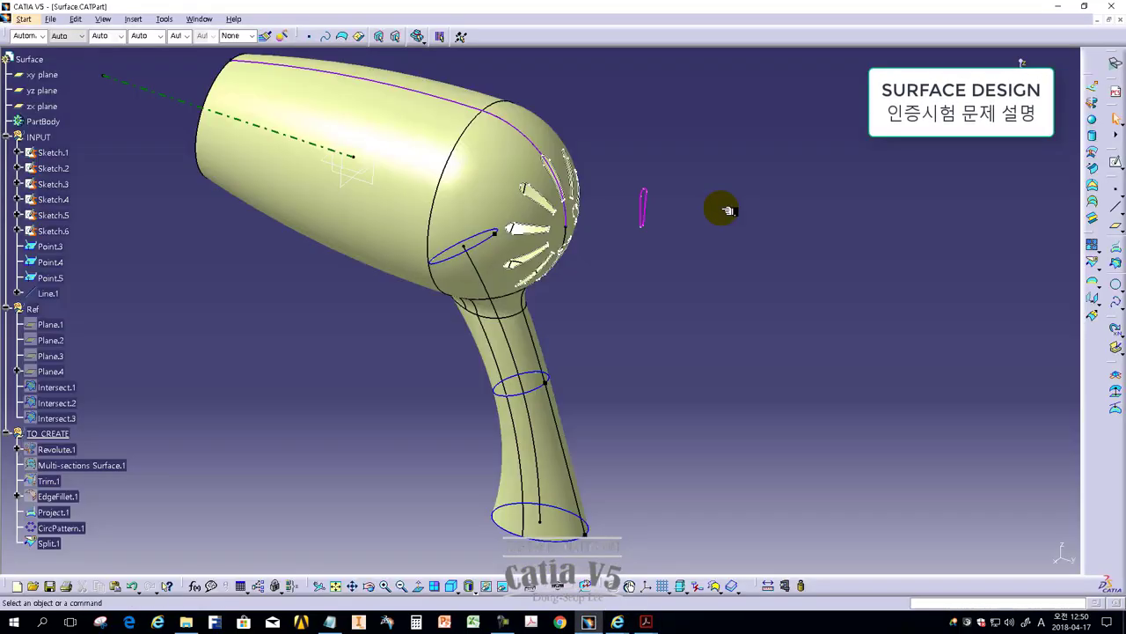
left_click_drag(754, 586, 660, 242)
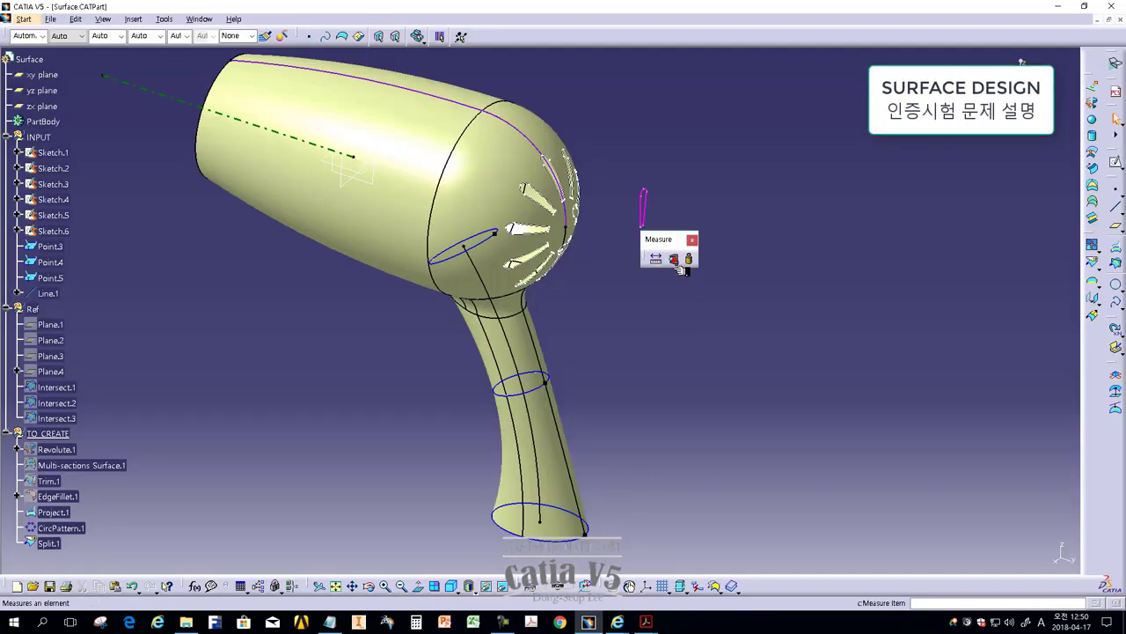
left_click(673, 258)
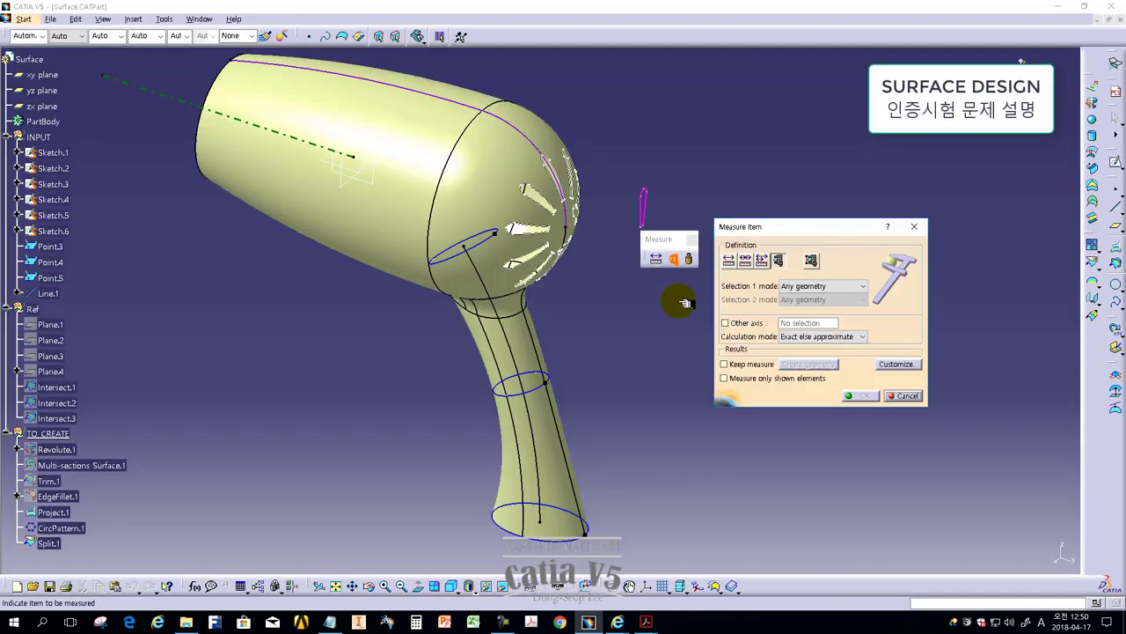
left_click(896, 363)
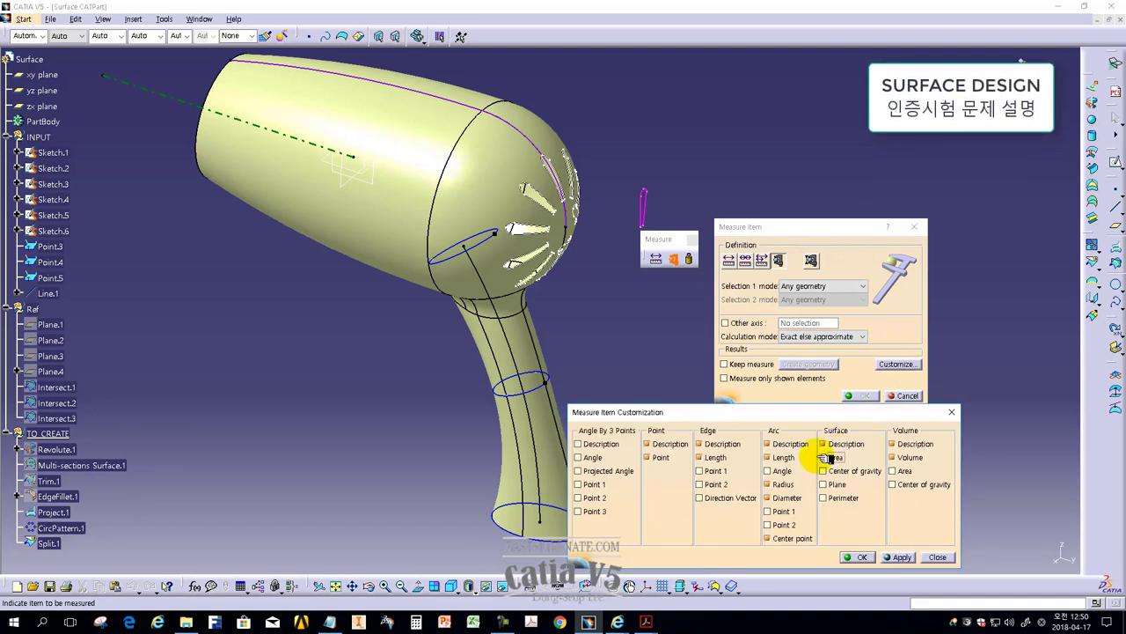
left_click(858, 557)
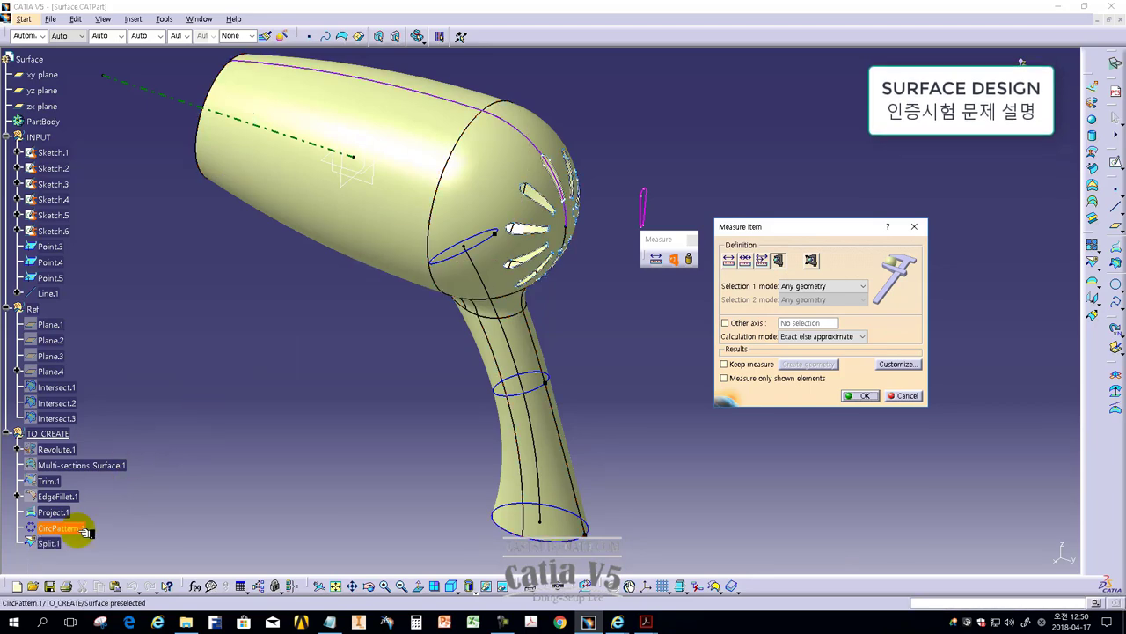
left_click(51, 544)
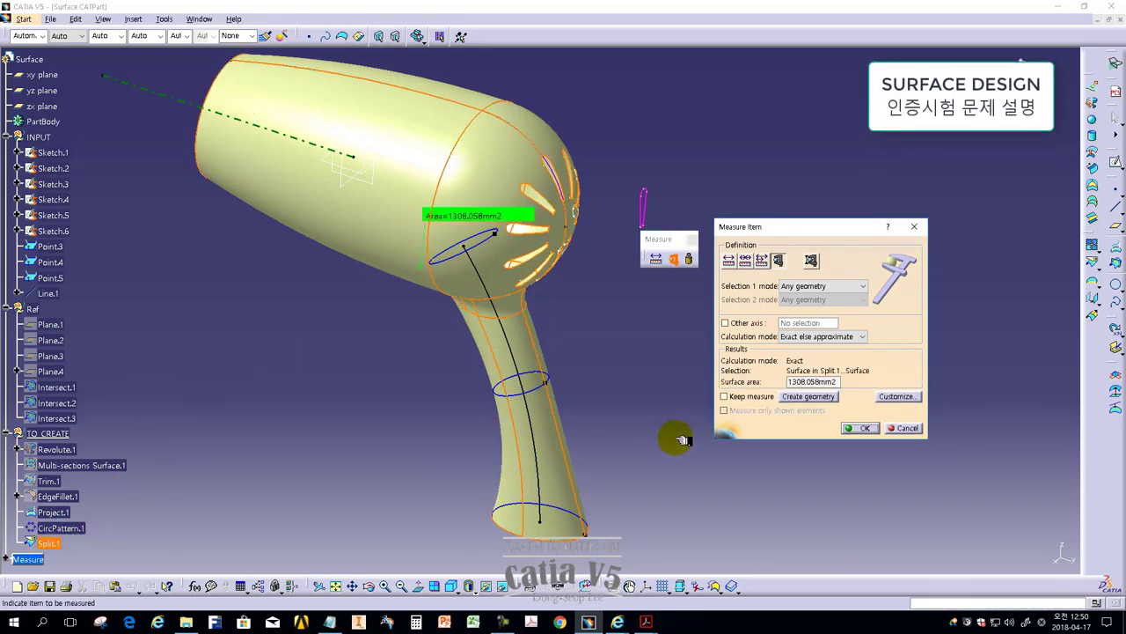
Start a Notepad line recording the total surface area value
left_click(330, 621)
key("Return")
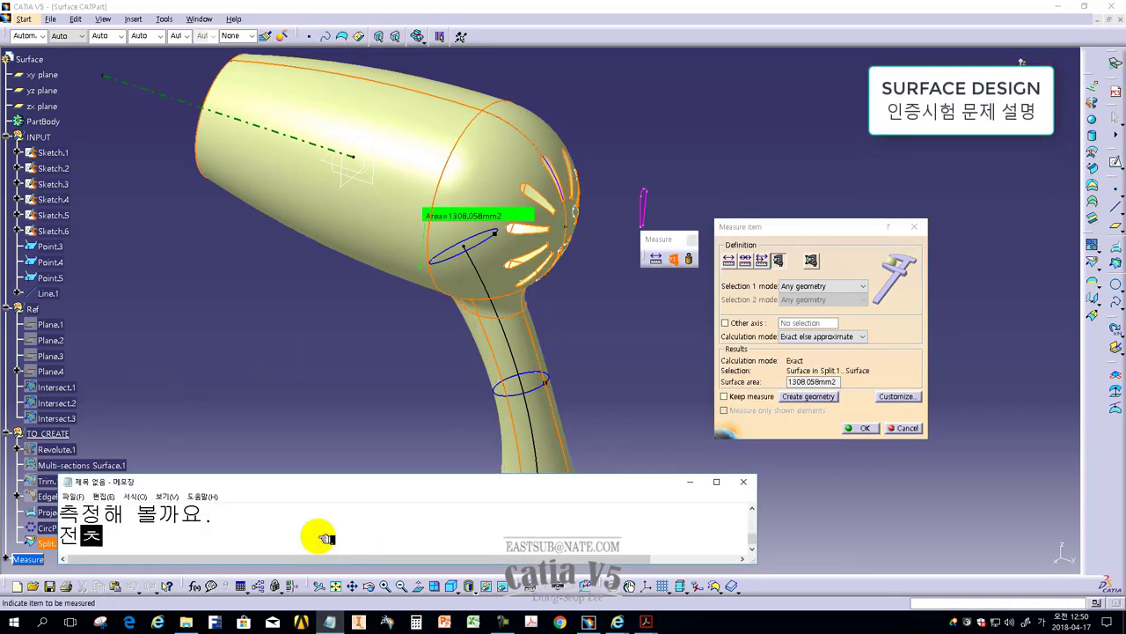
type("전체표면적인 1308.058 입")
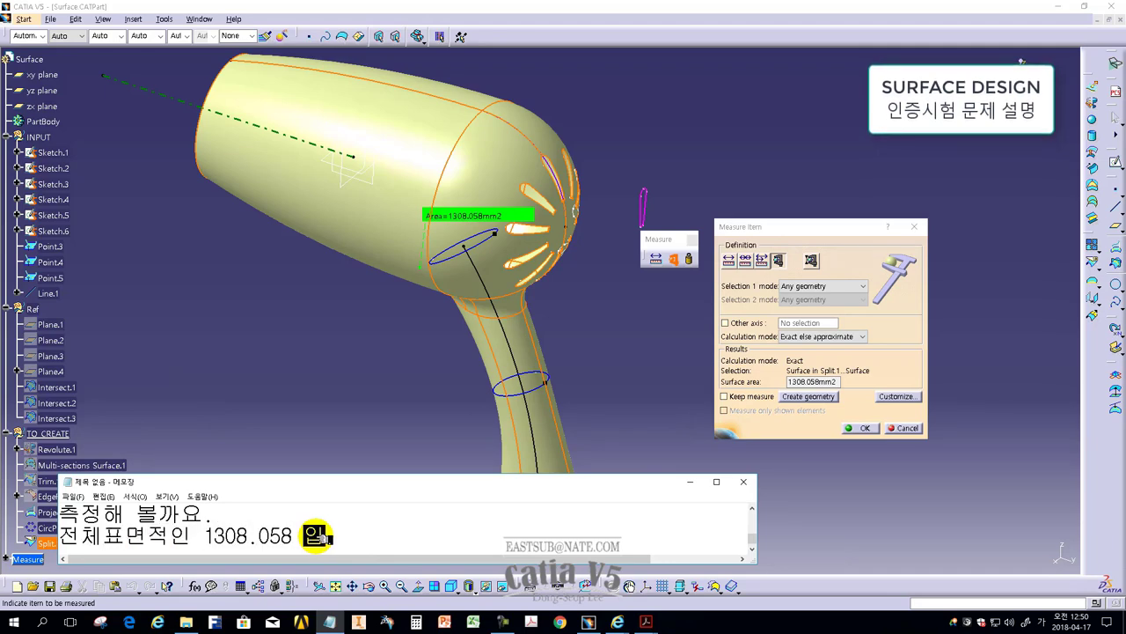
type("니다.")
Close the area measurement and scroll the exam PDF to question 5 on page 8
left_click(860, 428)
left_click(646, 621)
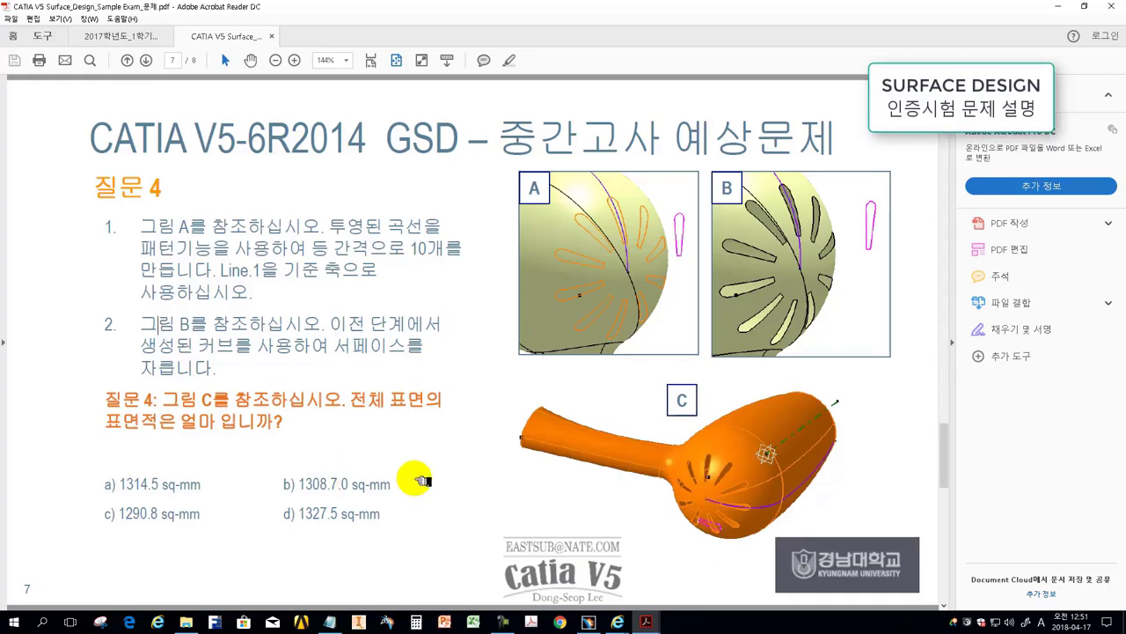
scroll(451, 482, "down", 3)
Note that question 5, the last one, asks for a curvature radius and contains a typo
left_click(329, 621)
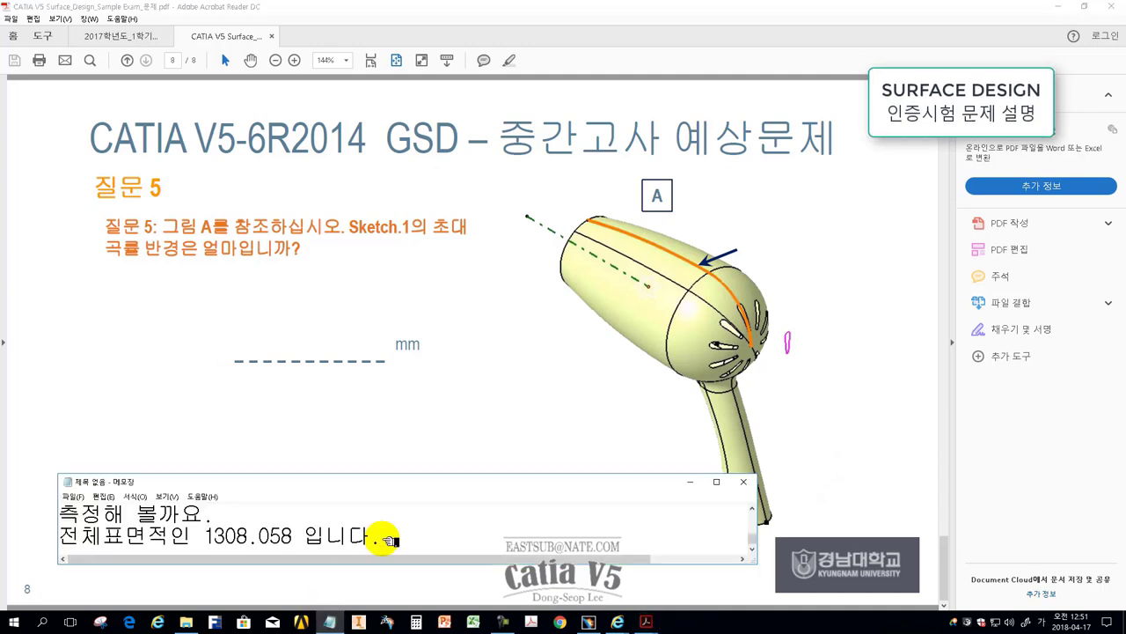
key("Return")
type("자 이제 마지막이네요. 질문 ")
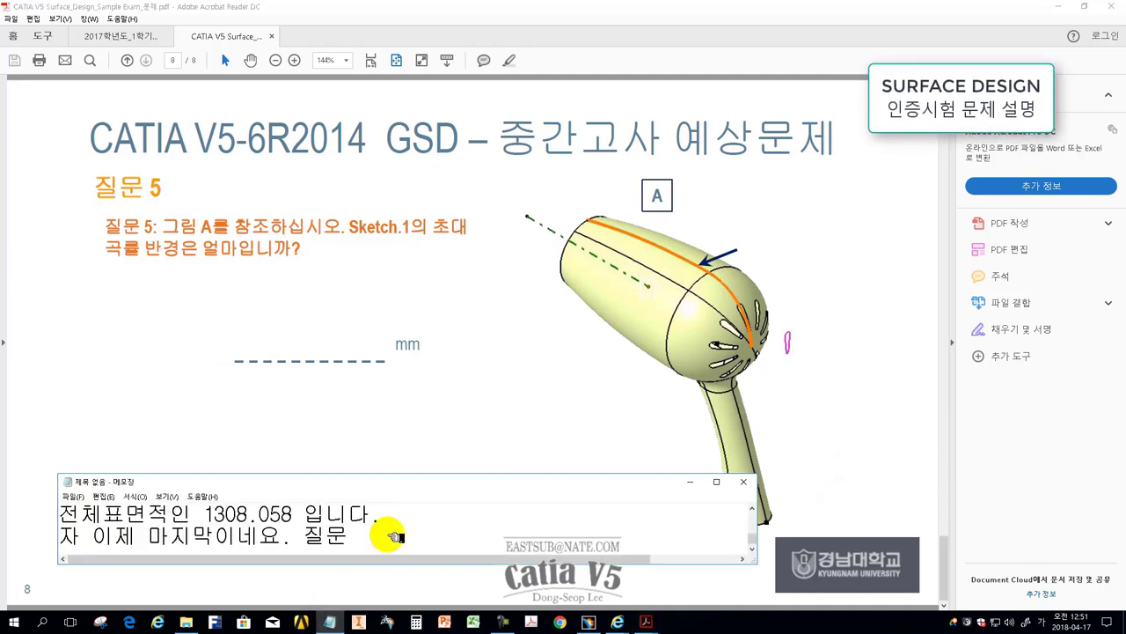
type("5")
key("Return")
type("보니까 곡률반경인데")
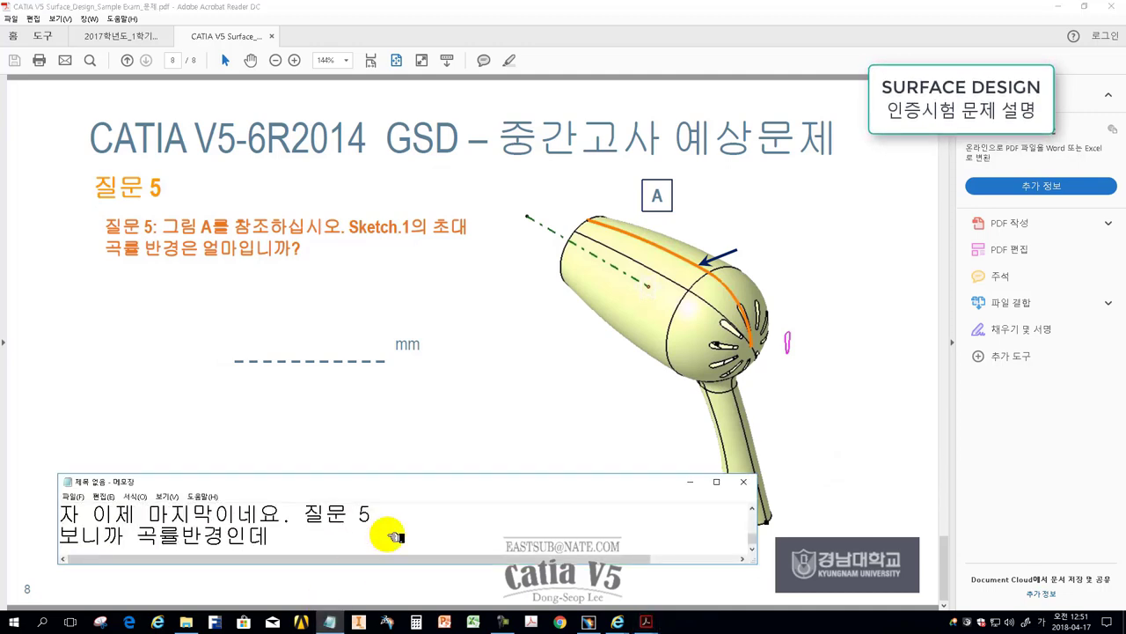
type("질문내용에 오타가 인")
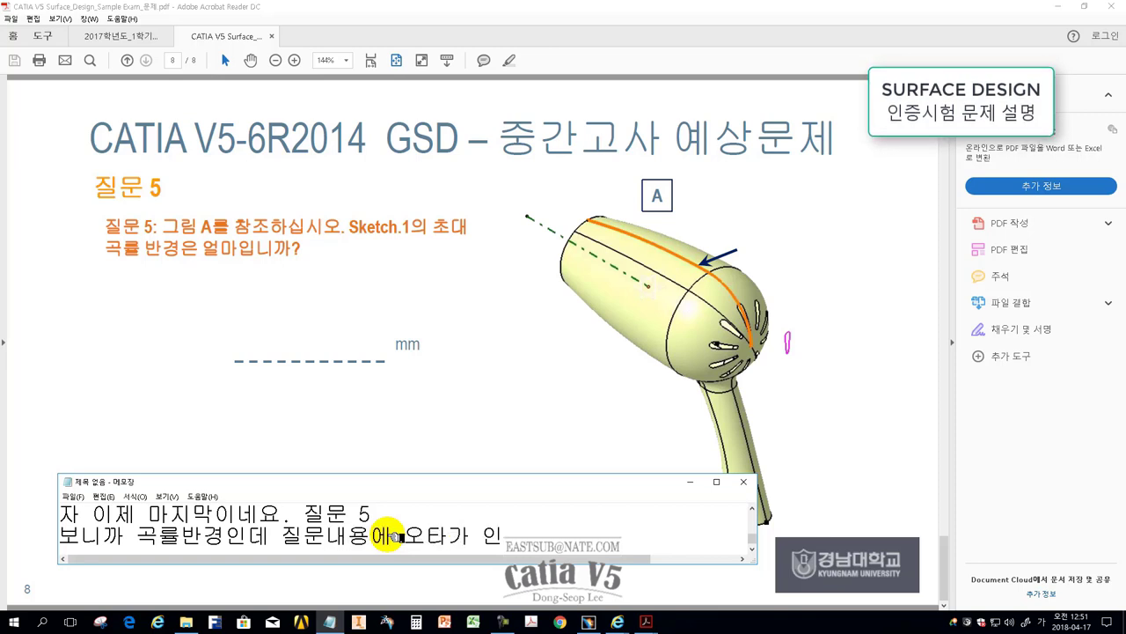
type("네요.")
Note the 초대→최대 correction, i.e. the task is finding the maximum curvature radius
key("Return")
type("초대-> ")
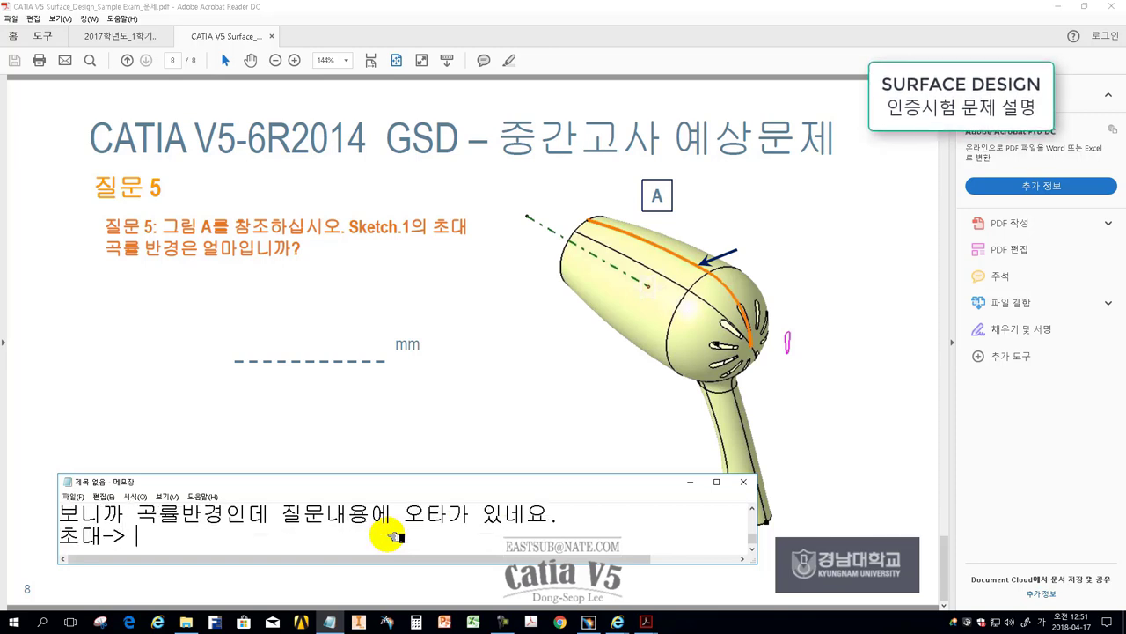
type("최대 입니다.")
key("Return")
type("그니까 최대 곡률 바")
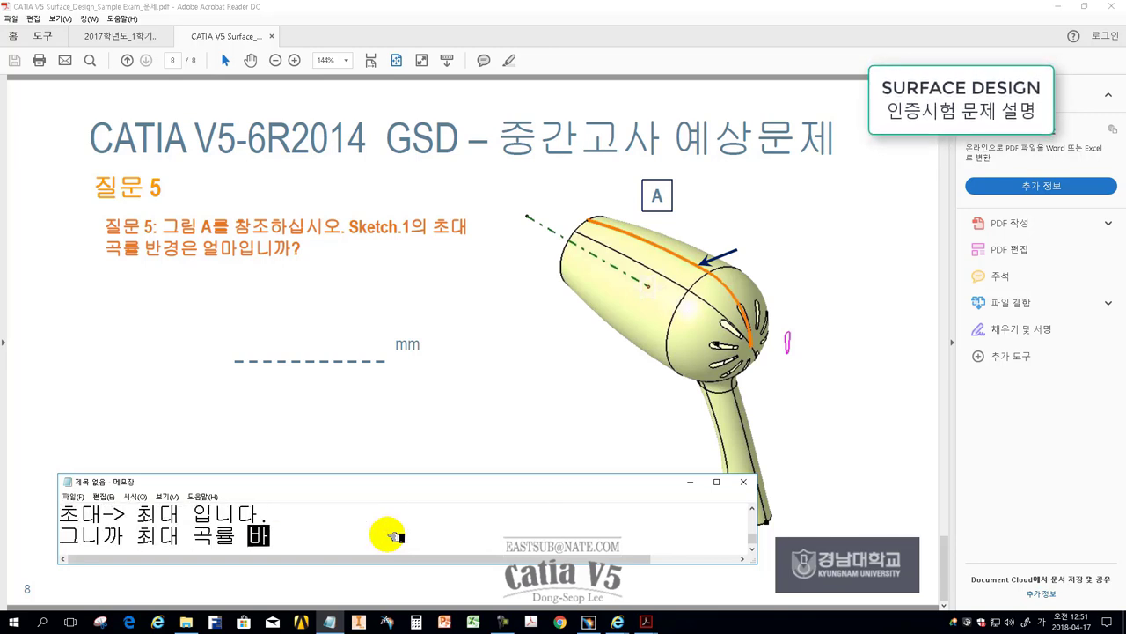
type("경을 구하는 문제입니다.")
key("Return")
type("실습해볼")
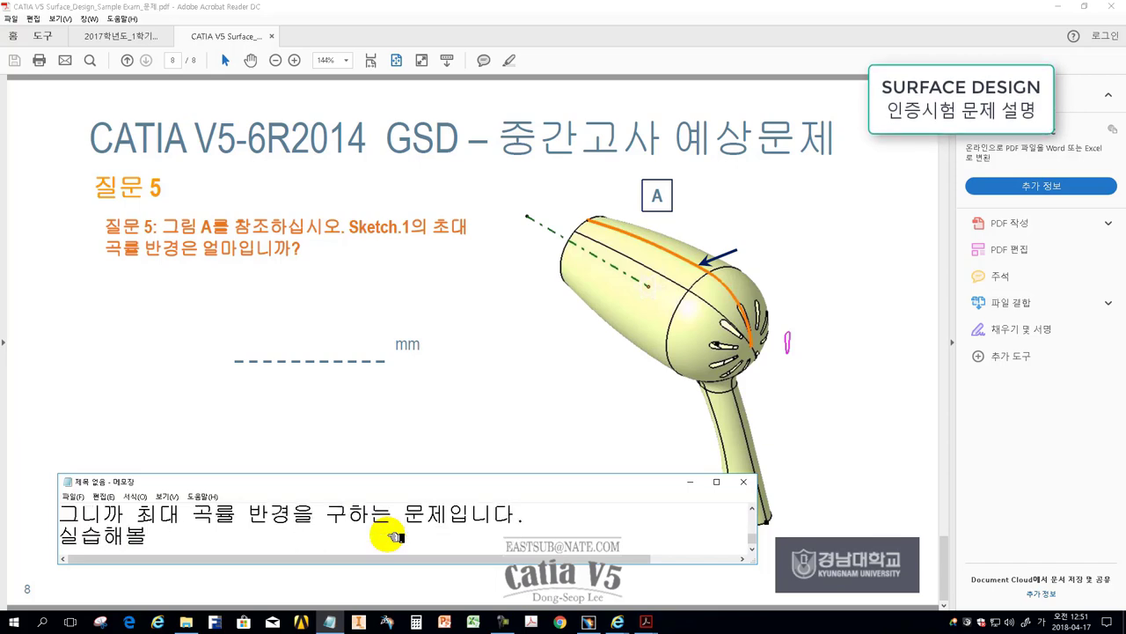
type("까요.")
key("alt+Tab")
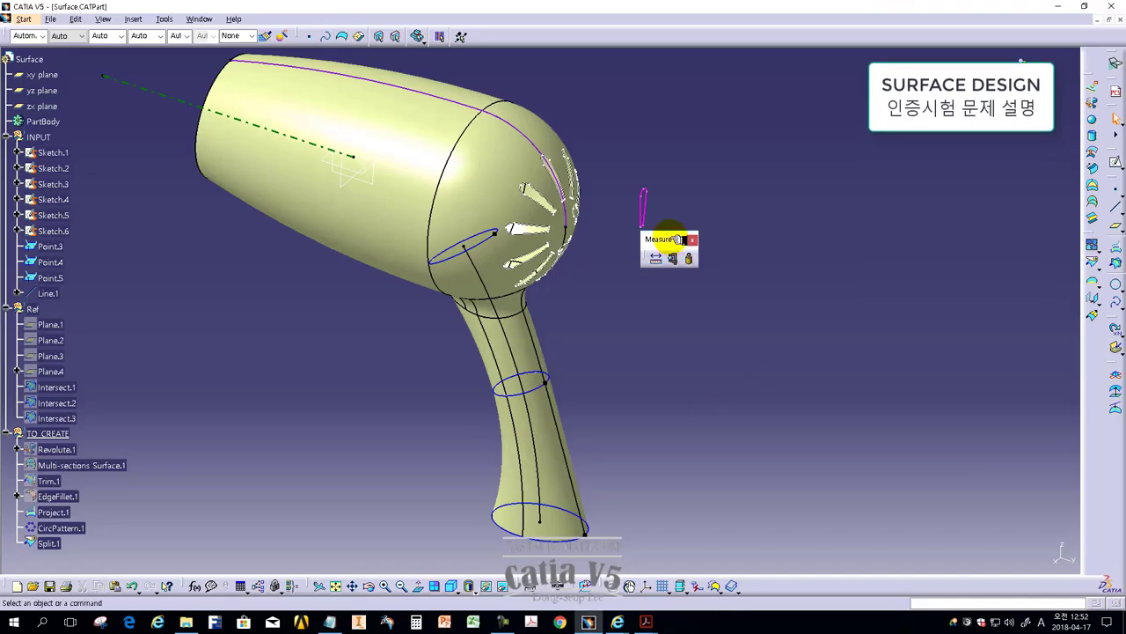
Dock the measuring tools and note this CATIA is R27 while school machines run R21
left_click_drag(669, 238, 1001, 364)
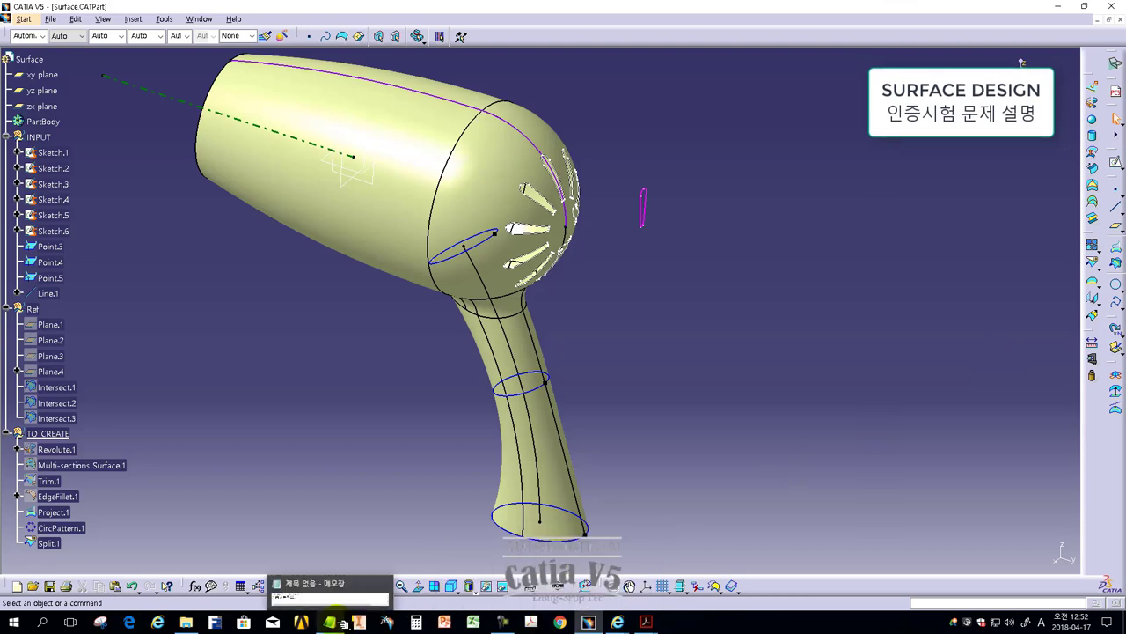
left_click(340, 623)
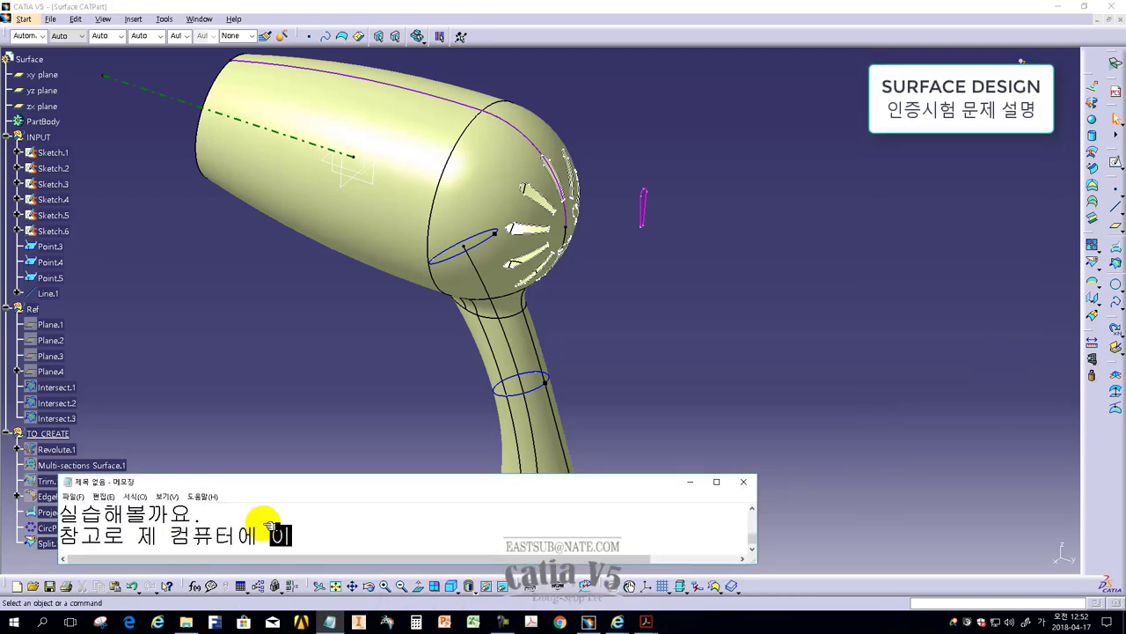
type("있는 카티아 버전이 R27")
type("입니다.")
key("Return")
type("학교")
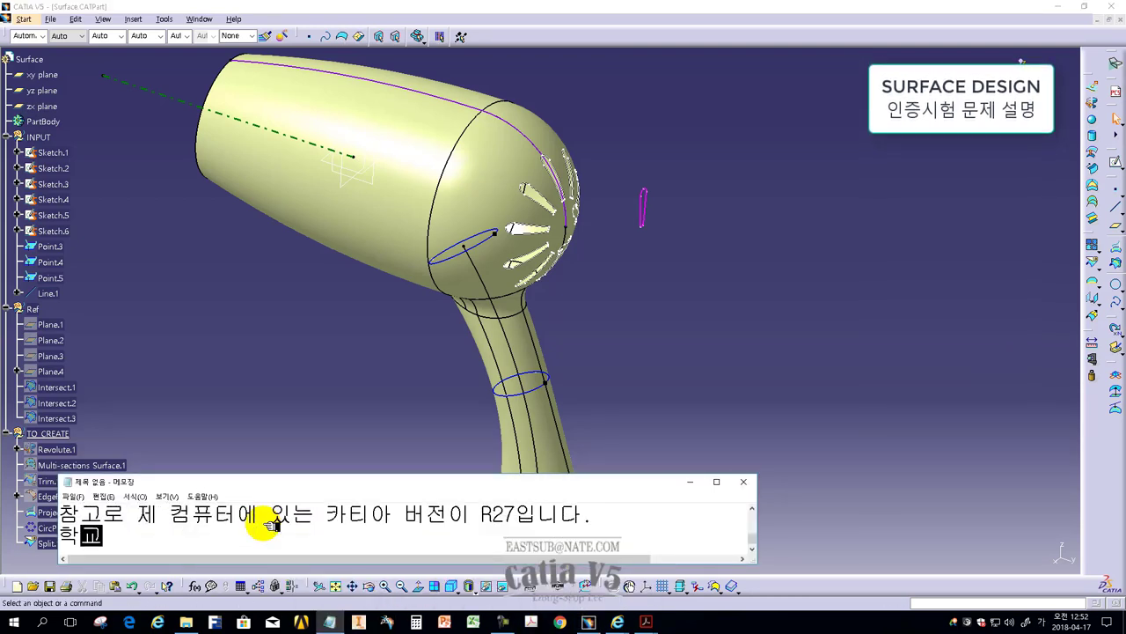
type("에 있는 장비의 버전은 R21")
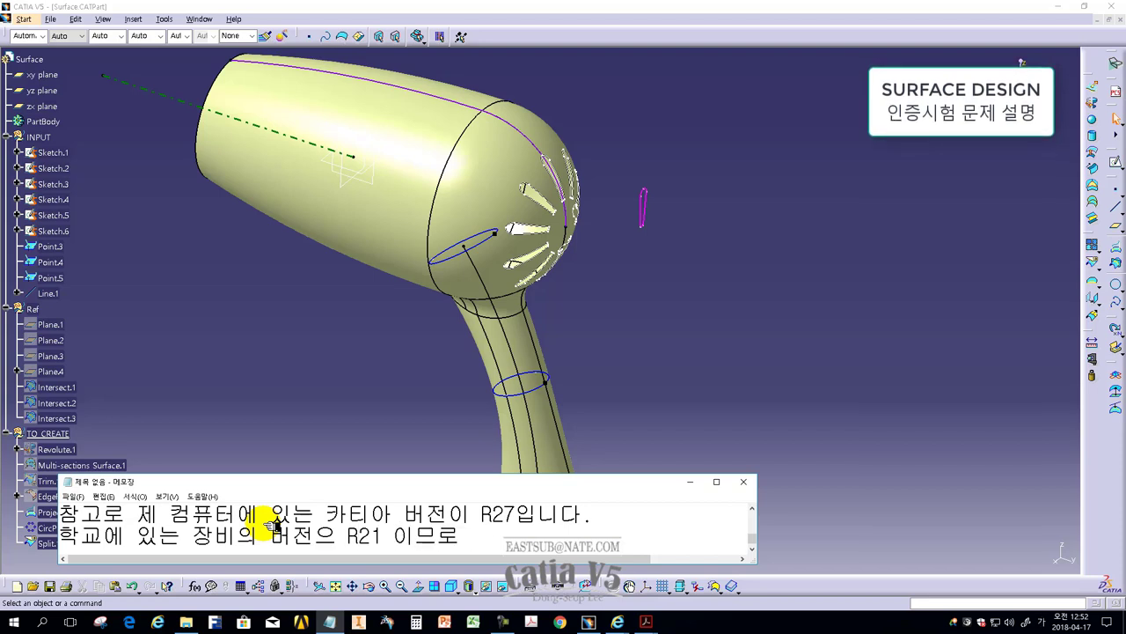
type(" 이므로 기능의 위치의")
Note that function locations differ between versions, then return to the CATIA window
key("Return")
type("차이와 약")
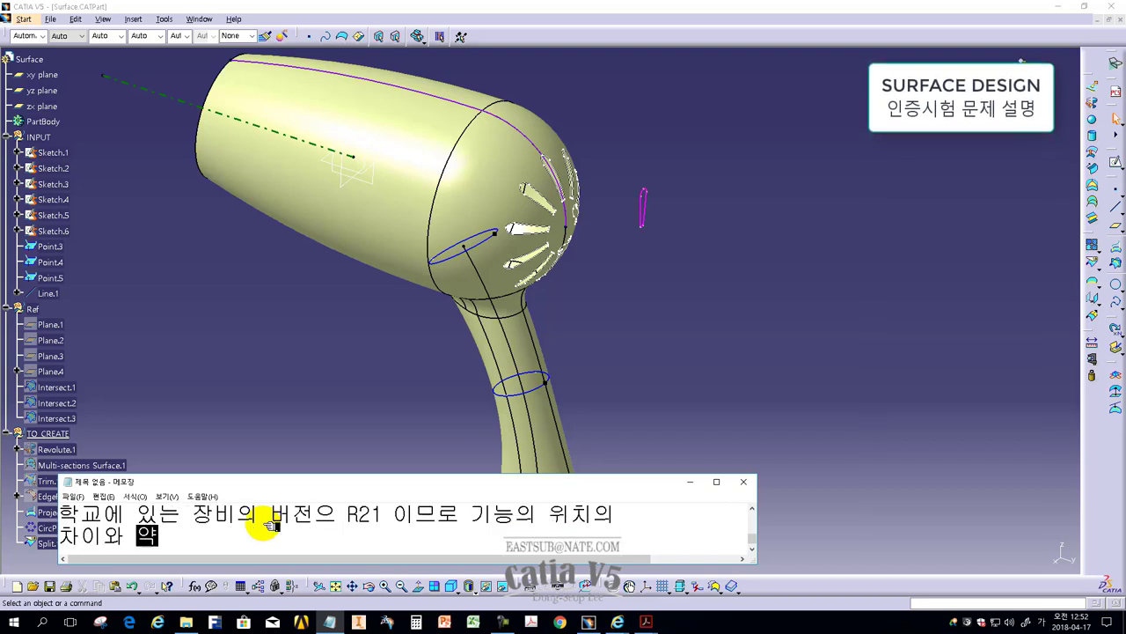
type("간의 긴")
type(" 있으니 여")
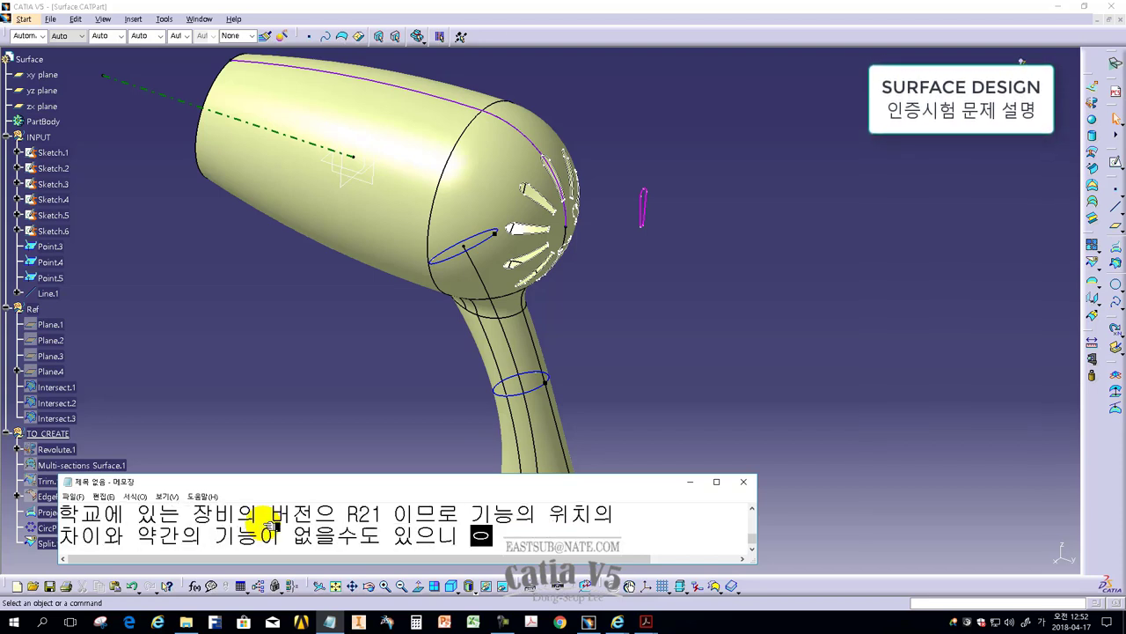
type("러분들은")
key("Return")
type("이 작업을 위해 GSD로 가서 하")
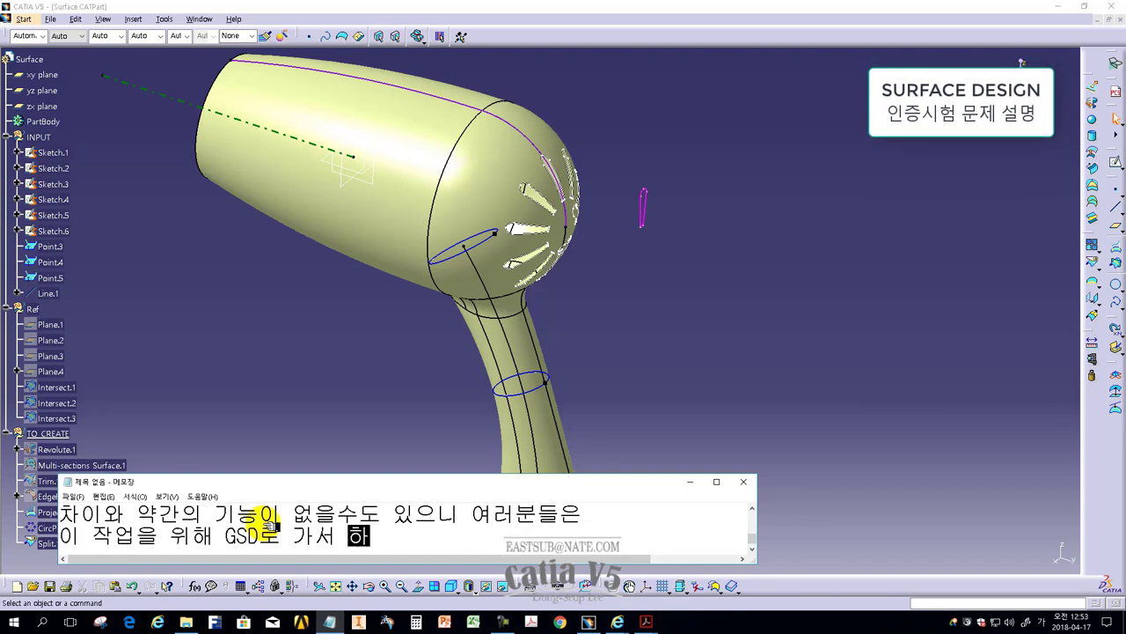
left_click(208, 254)
Switch to Generative Shape Design via Start > Shape and float the expanded Analysis toolbar
left_click(23, 19)
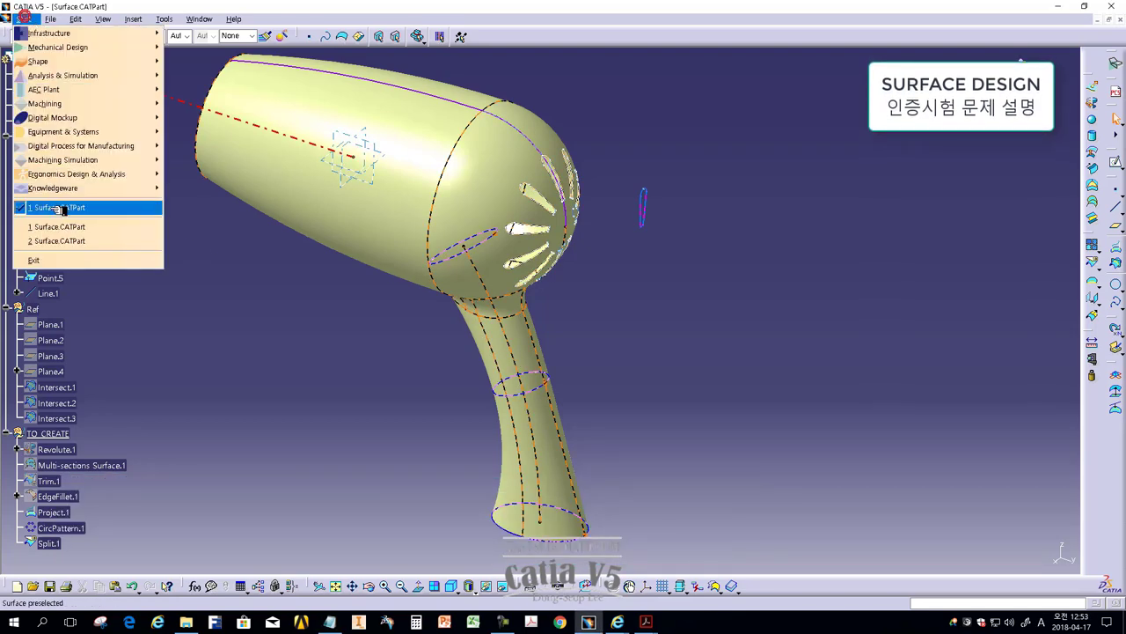
left_click(220, 134)
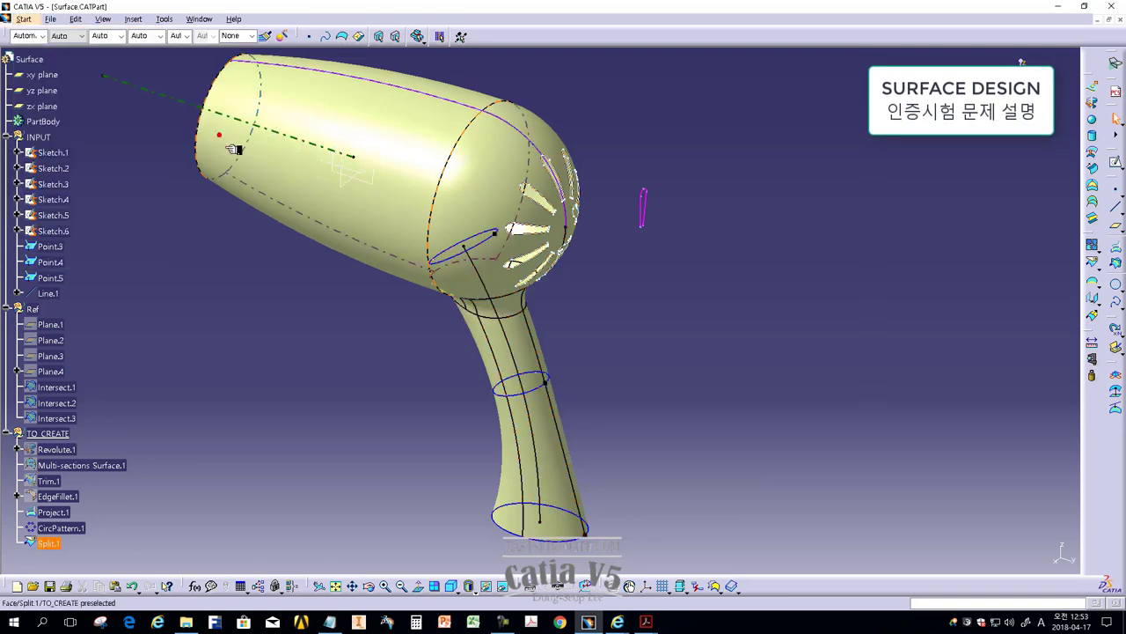
middle_click_drag(383, 411, 373, 406)
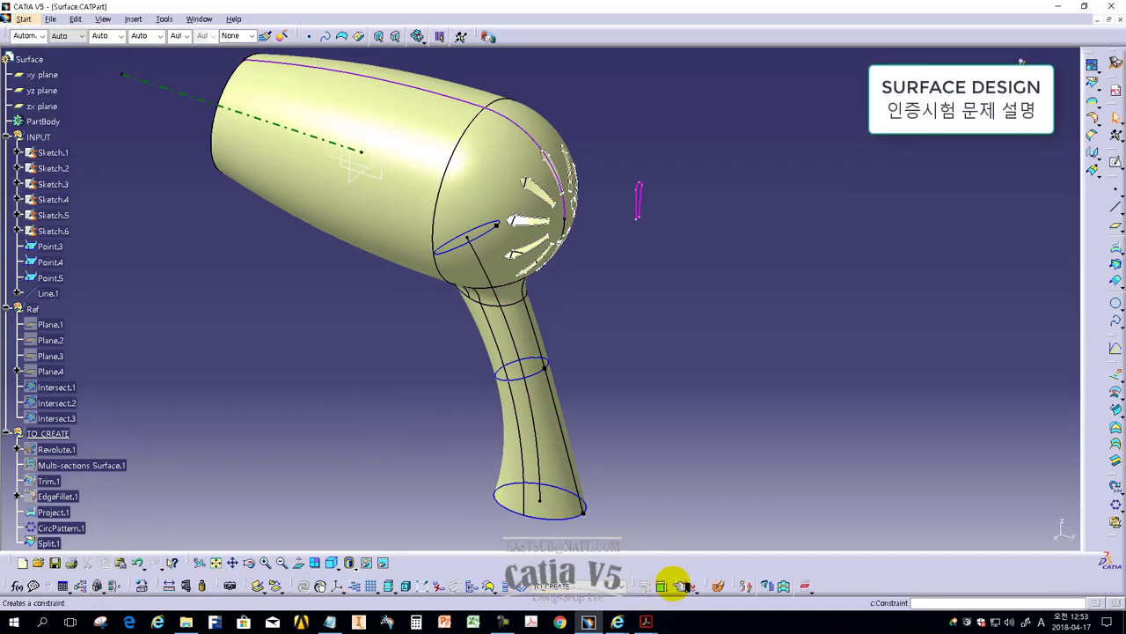
left_click_drag(687, 583, 704, 227)
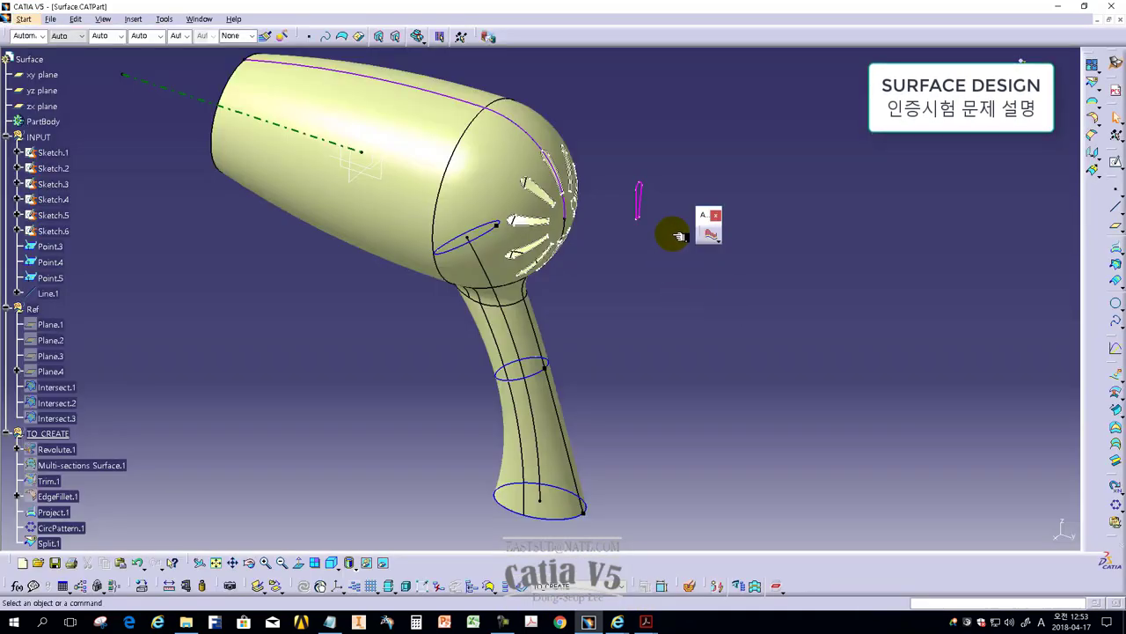
left_click(717, 238)
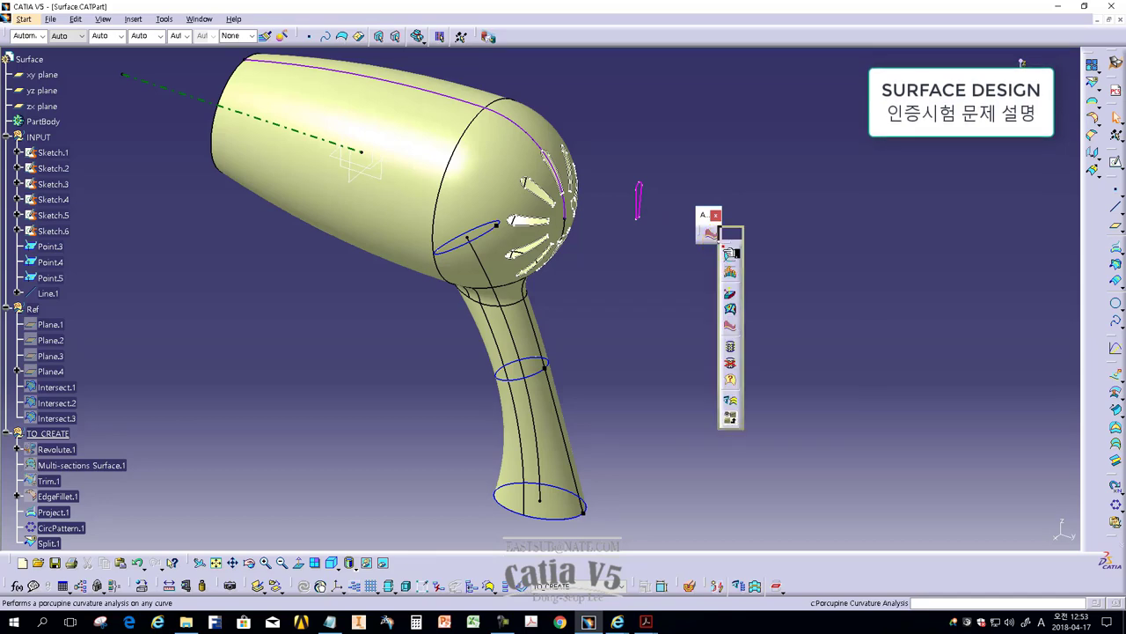
Run a Radius-type Porcupine Curvature Analysis on Sketch.1, showing maximums 82.188mm and 82.69mm
left_click_drag(731, 231, 710, 279)
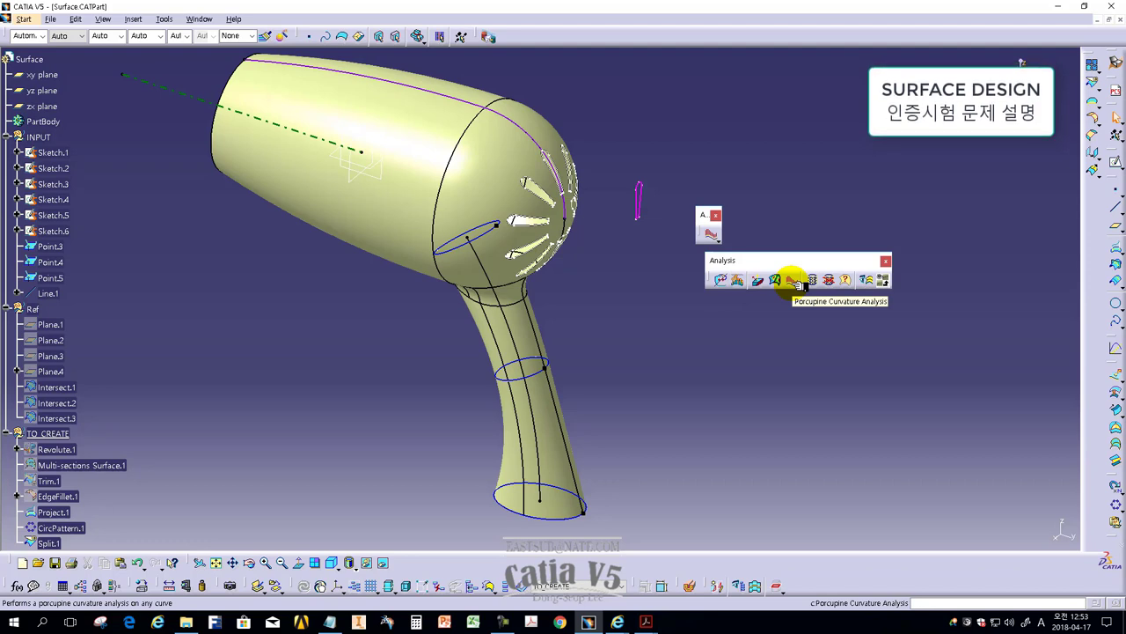
left_click(797, 280)
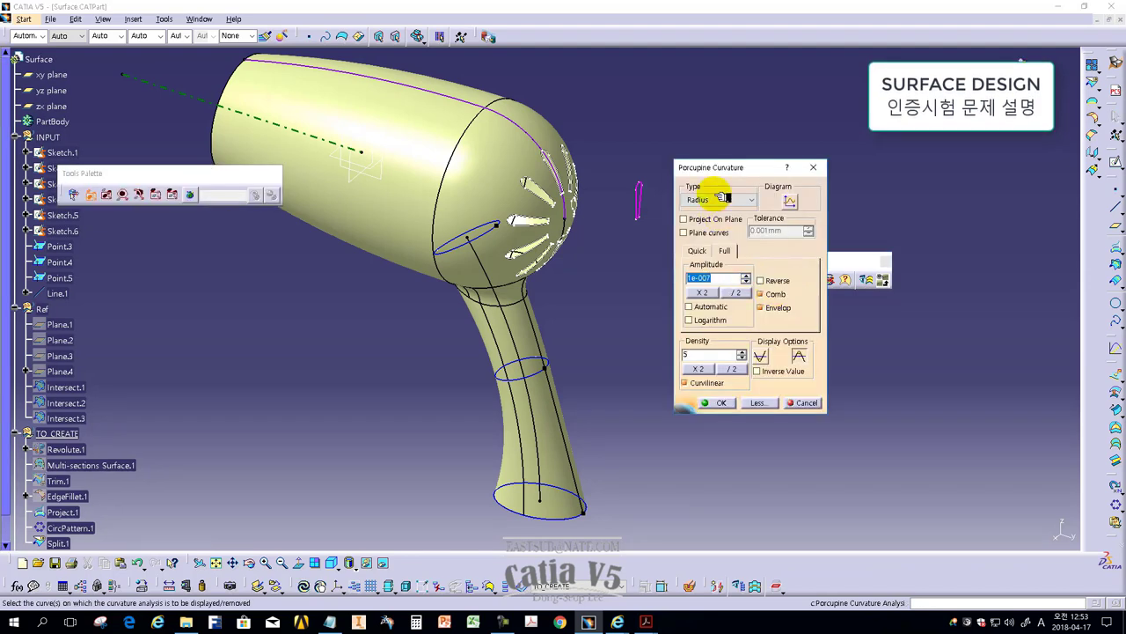
left_click_drag(718, 168, 737, 218)
mouse_move(397, 313)
middle_mouse_down()
mouse_move(500, 409)
mouse_move(478, 244)
middle_mouse_up()
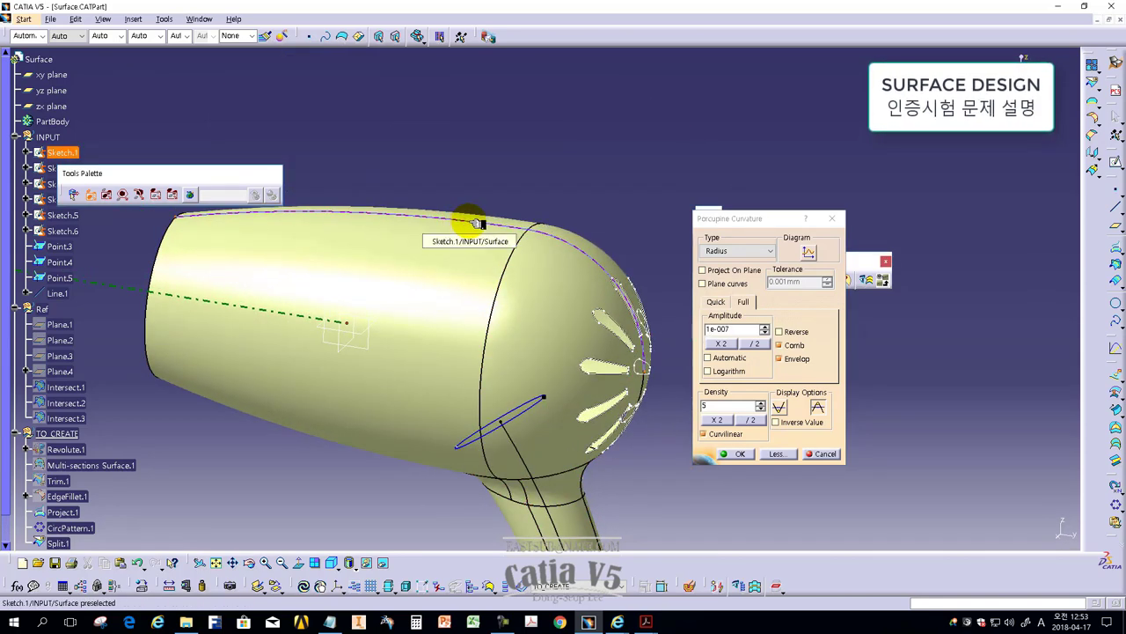
left_click(476, 222)
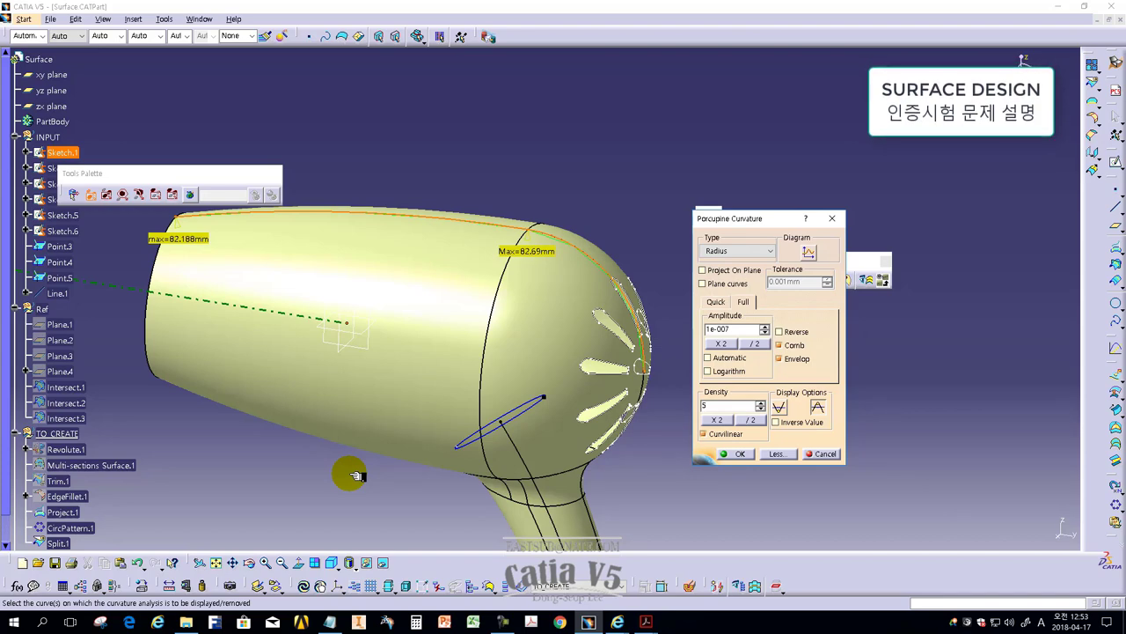
left_click_drag(202, 173, 332, 110)
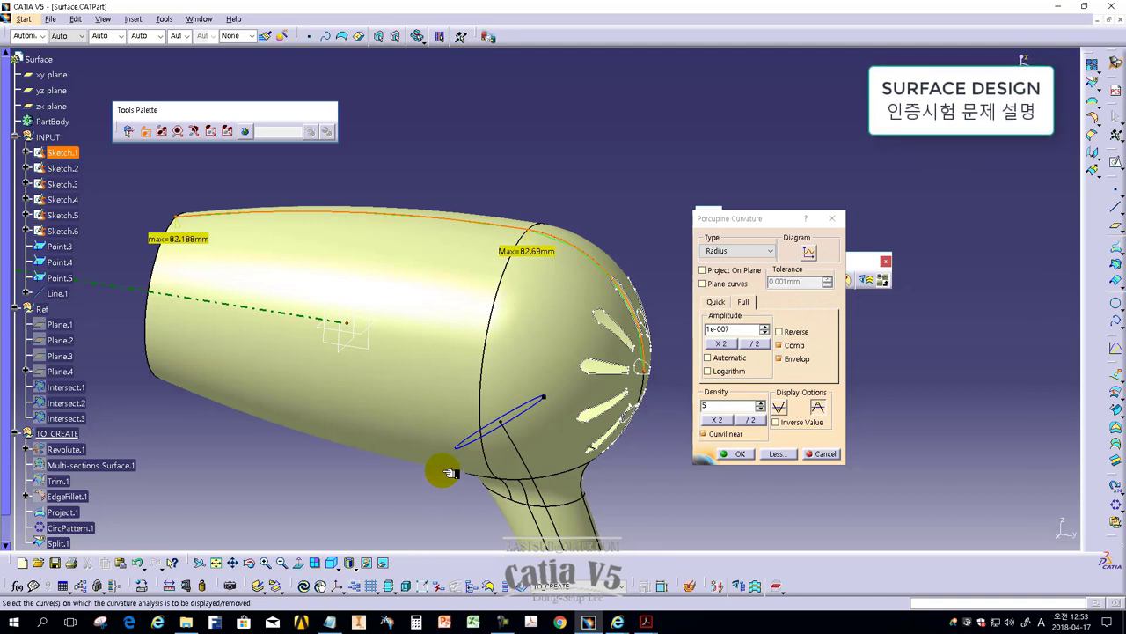
left_click_drag(767, 218, 692, 178)
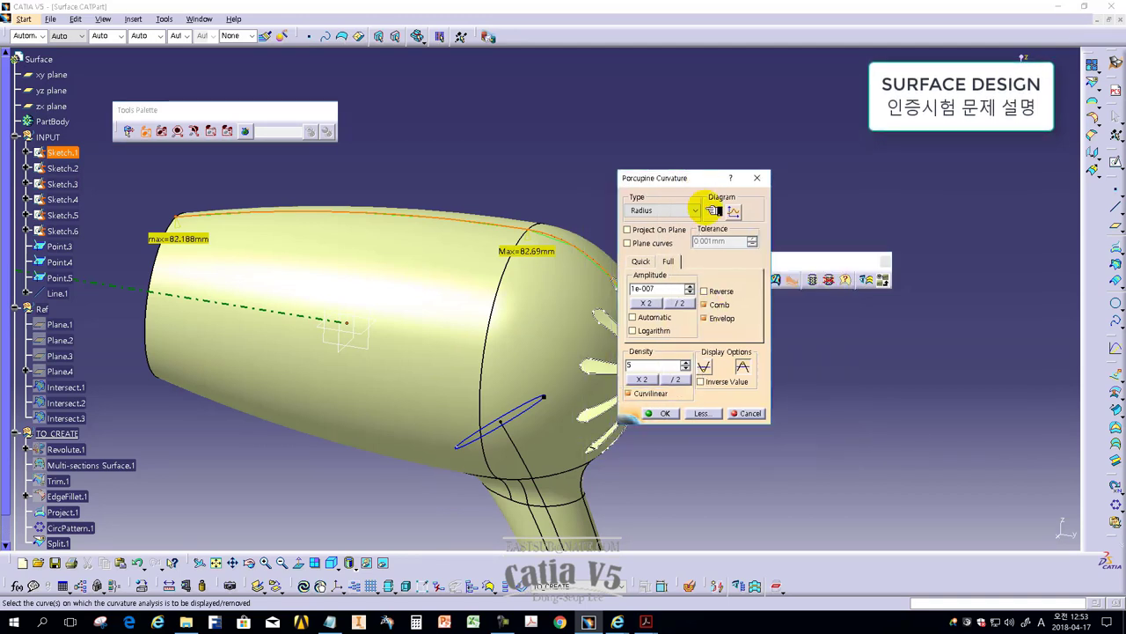
Set the comb amplitude to Automatic and display the maximum radius values
left_click(652, 319)
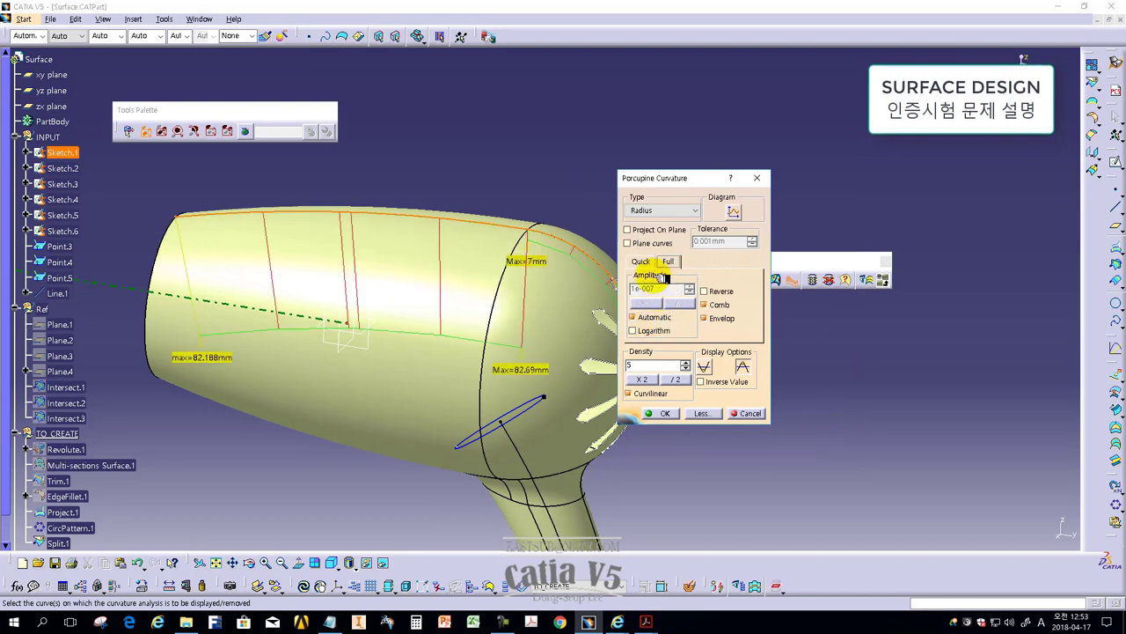
left_click(655, 261)
left_click(668, 261)
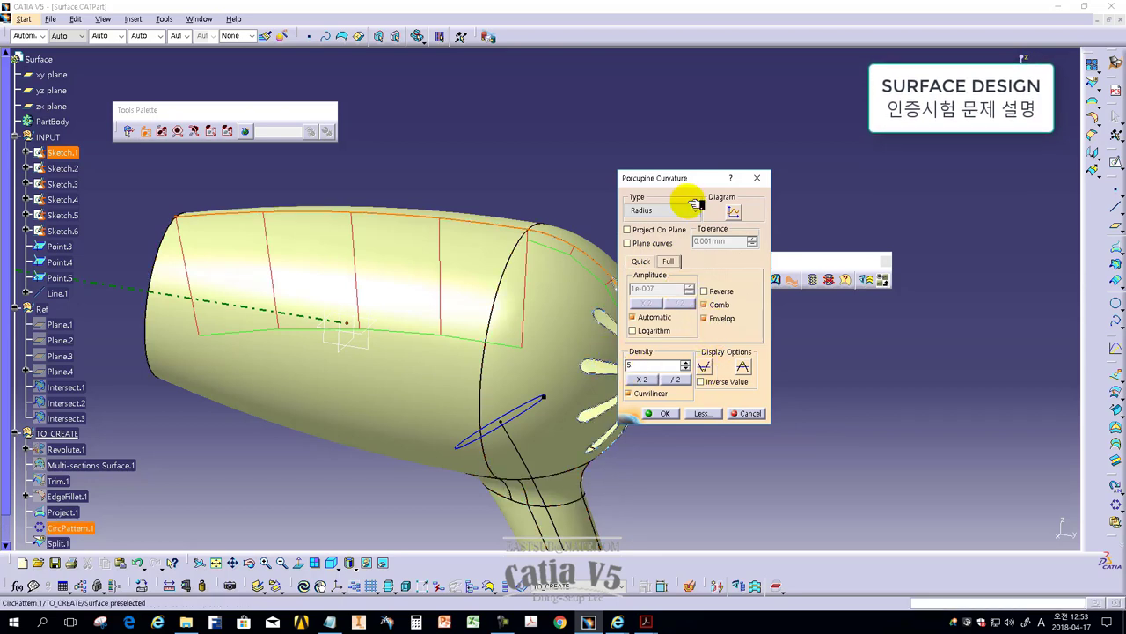
left_click_drag(694, 180, 784, 195)
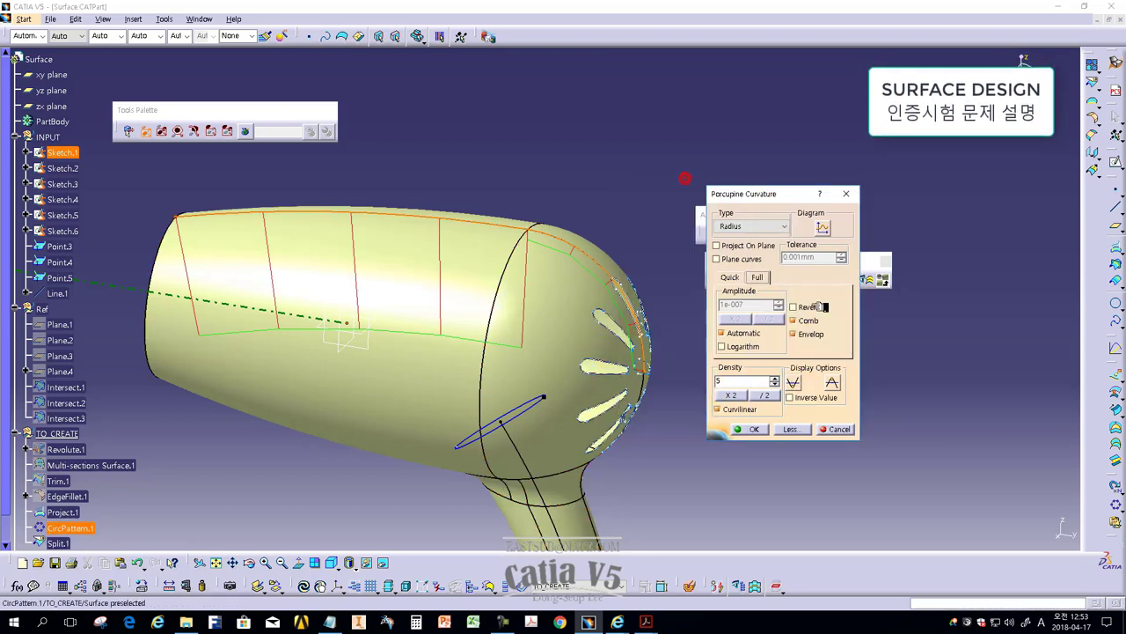
left_click(834, 381)
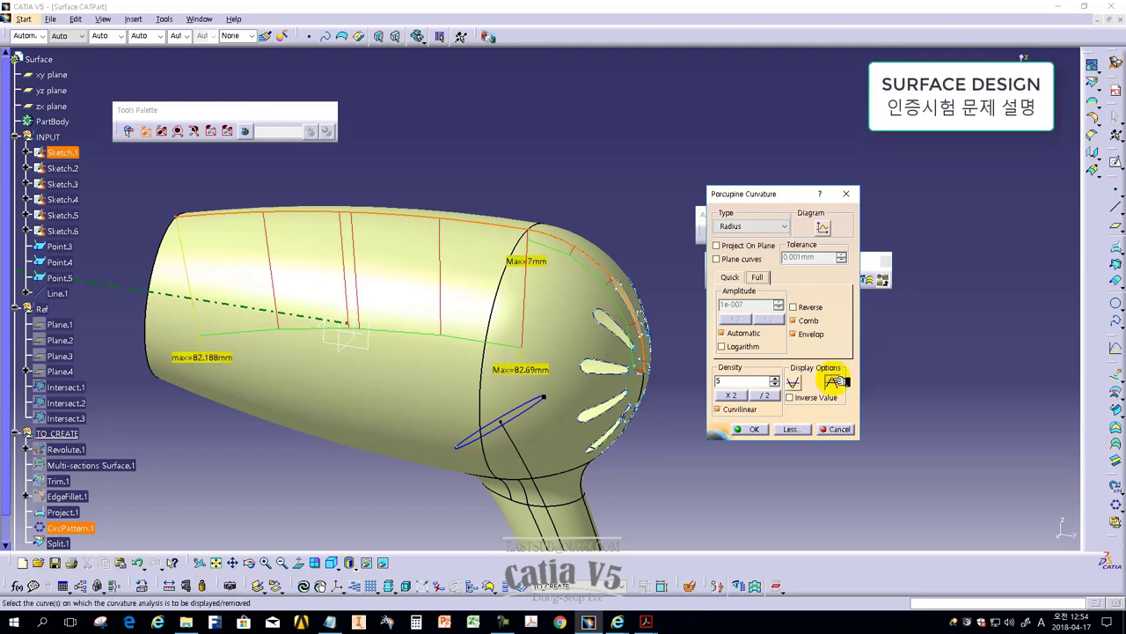
Raise comb density to 40 and turn off curvilinear spacing, then rotate to view the comb
left_click(735, 395)
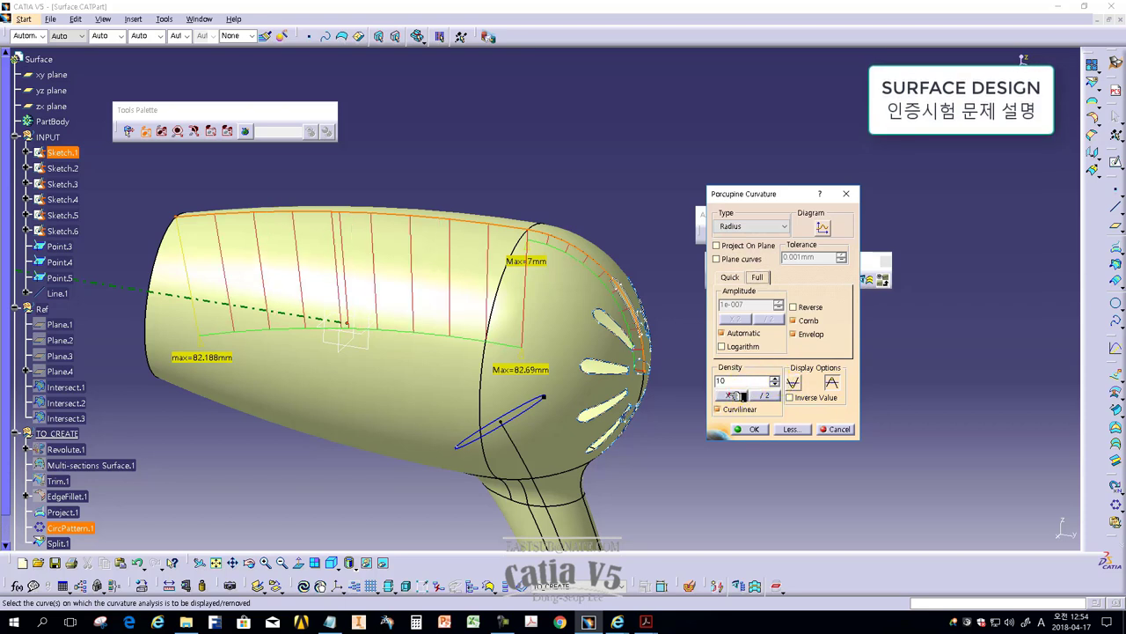
left_click(738, 395)
left_click(737, 395)
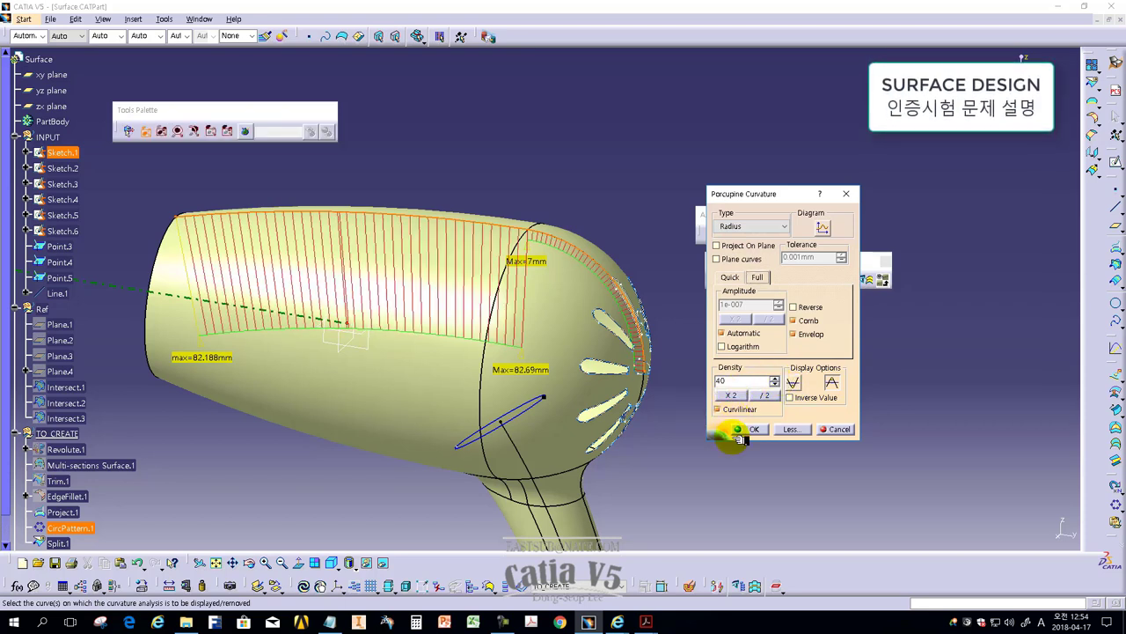
left_click(741, 411)
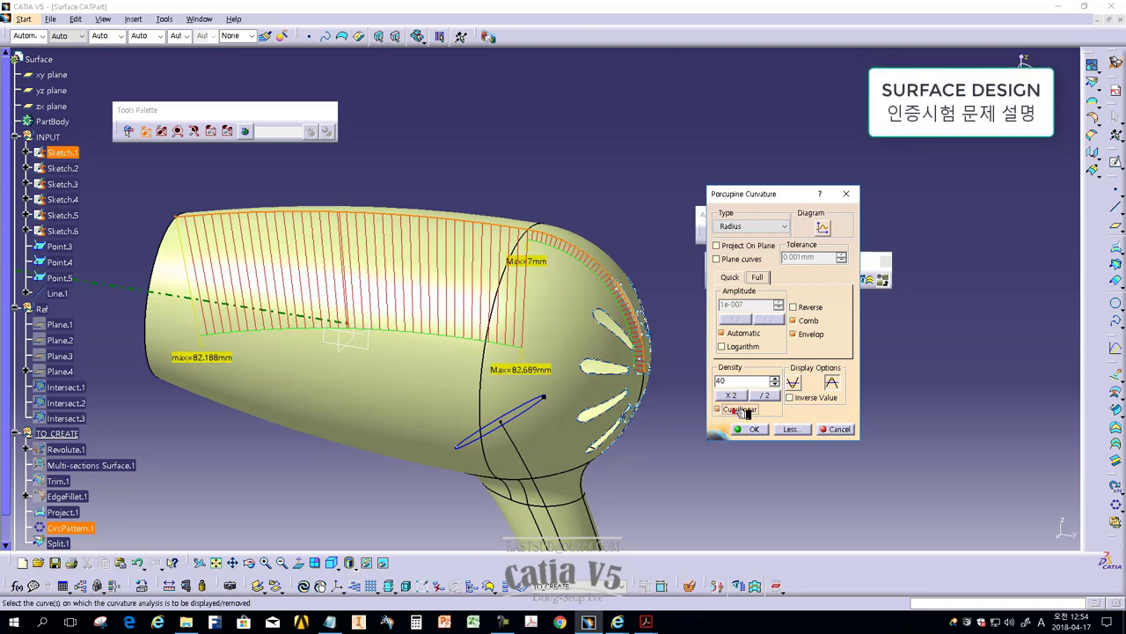
left_click(744, 411)
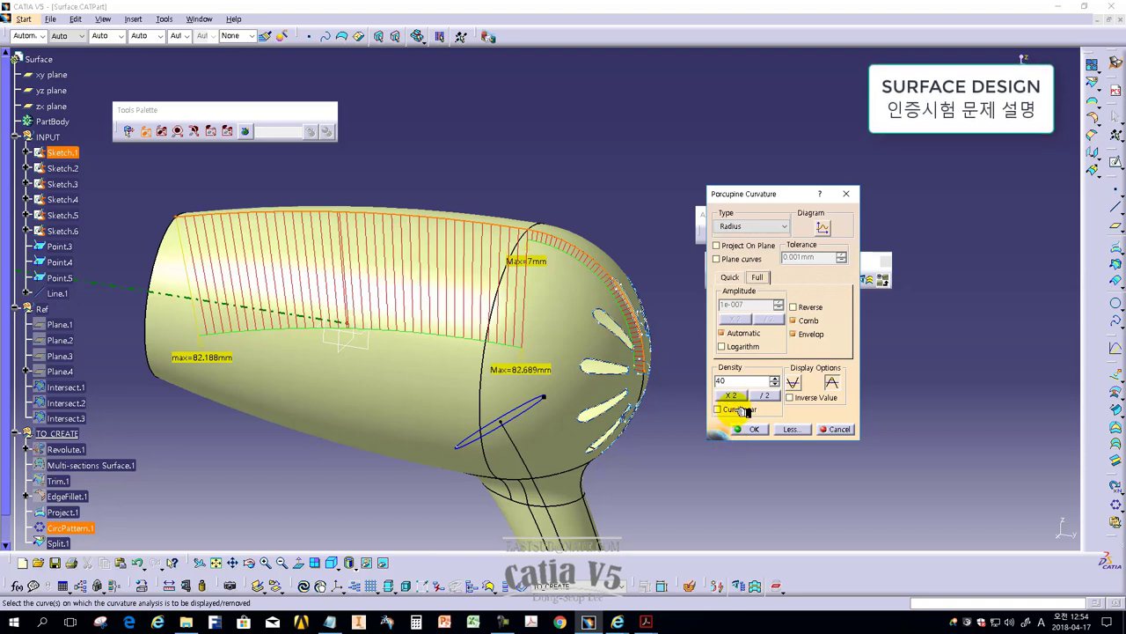
left_click(743, 411)
left_click(743, 410)
left_click(744, 411)
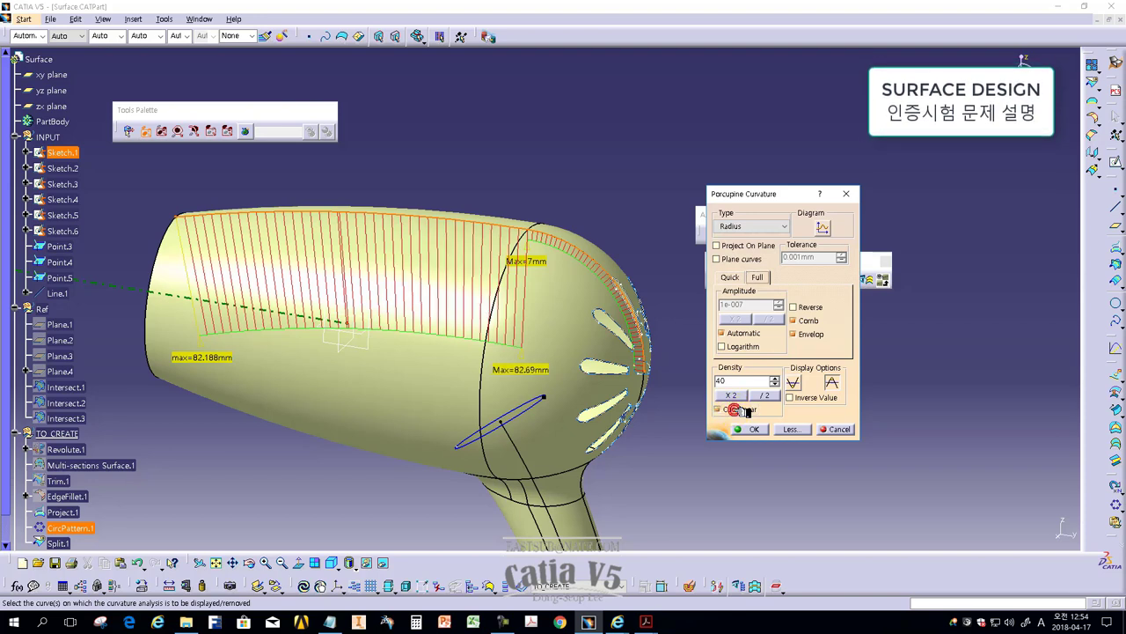
left_click(744, 411)
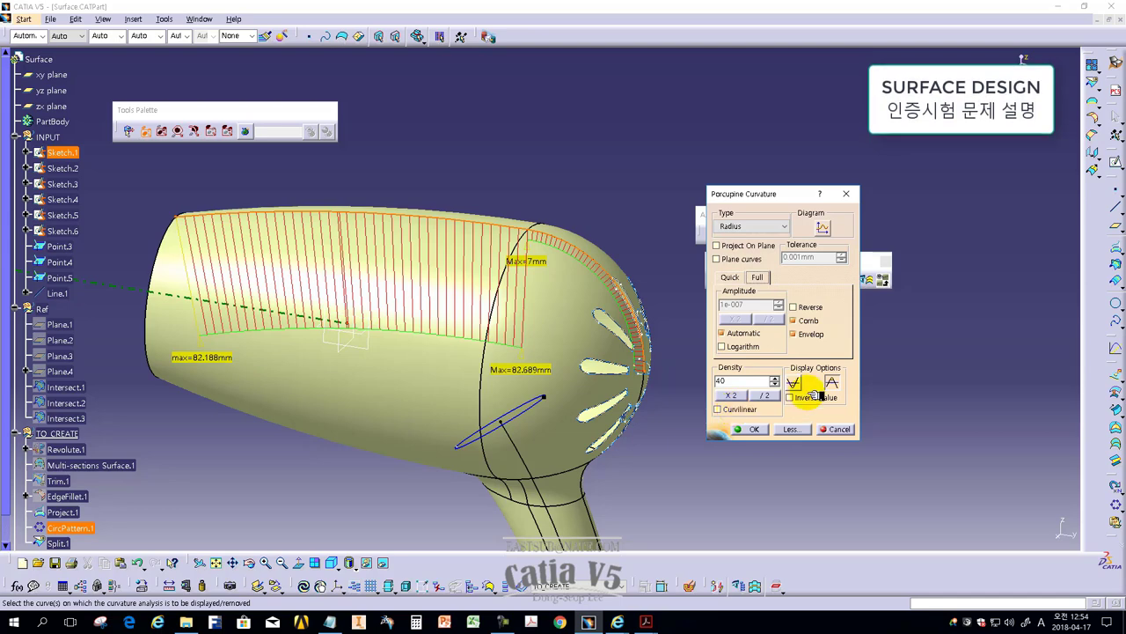
left_click_drag(780, 193, 740, 221)
mouse_move(573, 354)
middle_mouse_down()
mouse_move(527, 287)
mouse_move(624, 314)
mouse_move(535, 320)
middle_mouse_up()
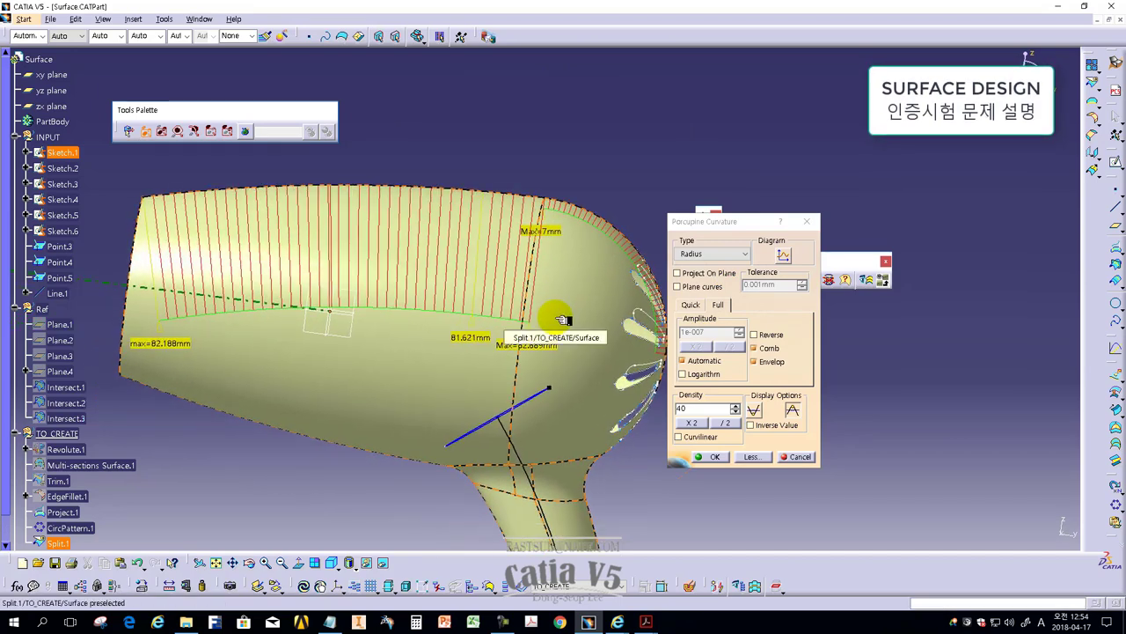
Note that the maximum radius is 82.689, using the larger of the Max and max values
left_click(442, 538)
key("Return")
type("곡률 반경에")
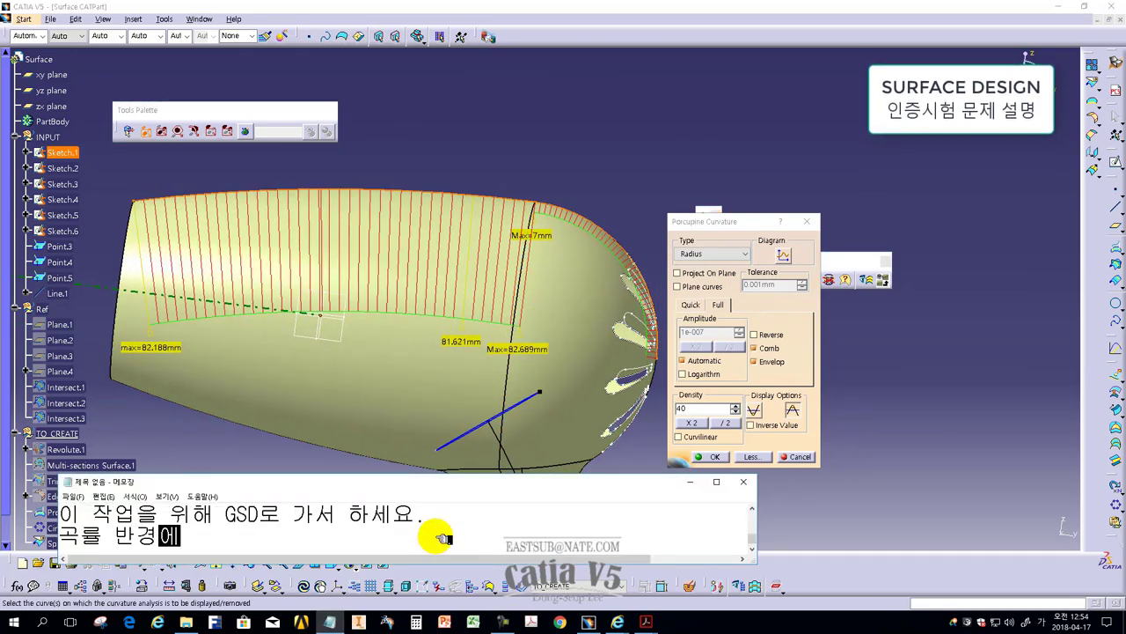
type("최대크기")
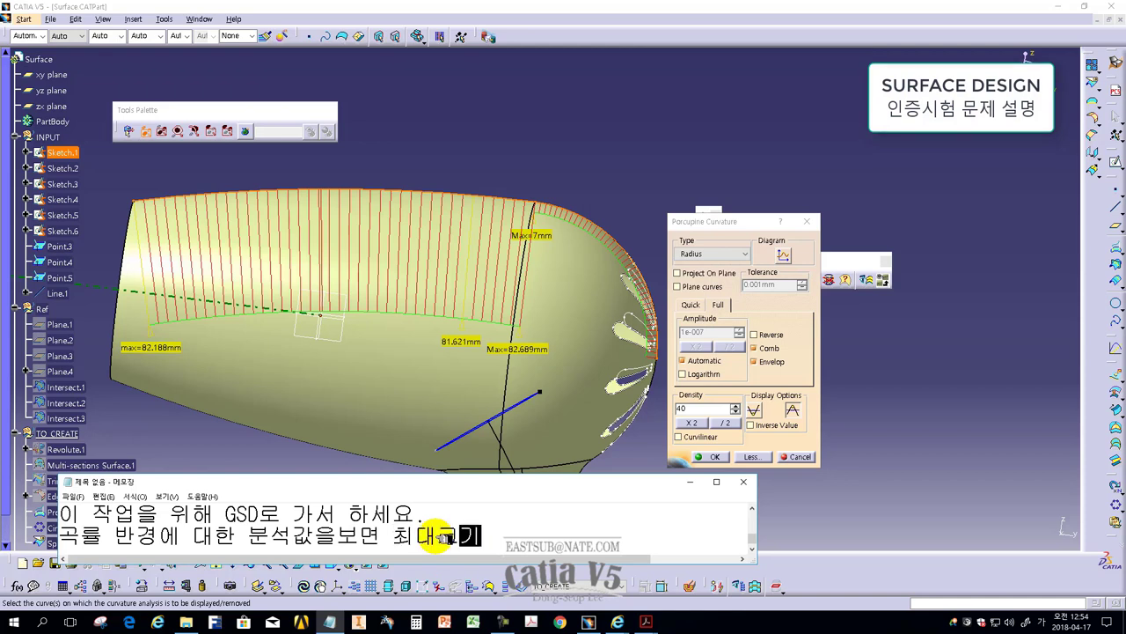
type("가")
scroll(443, 538, "down", 1)
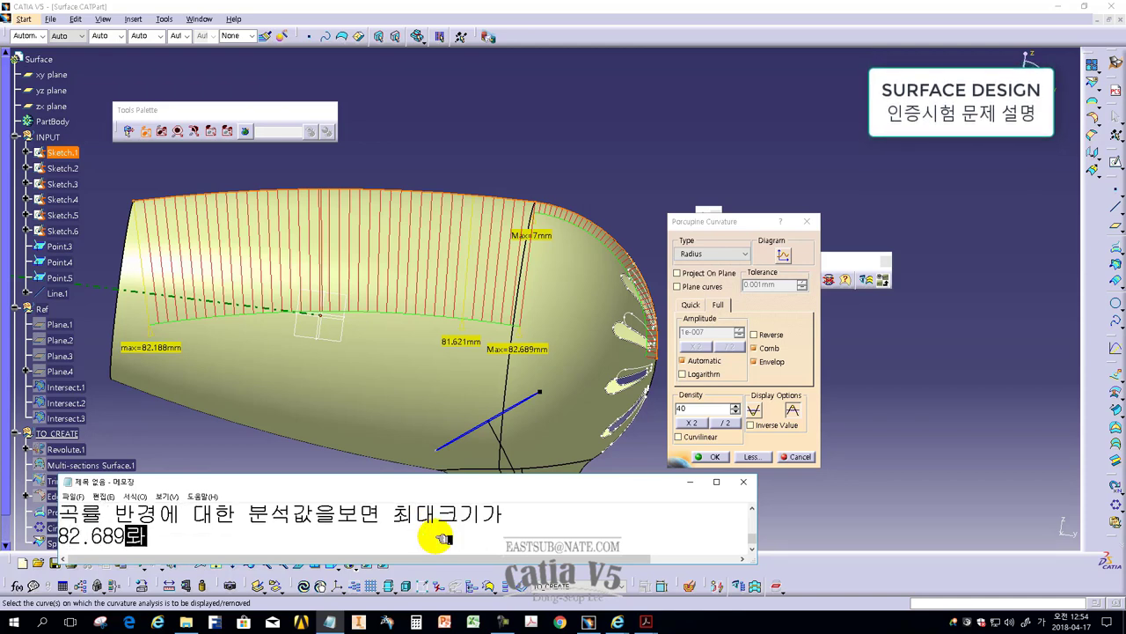
type("와요. 그리고 왼쪽의 최")
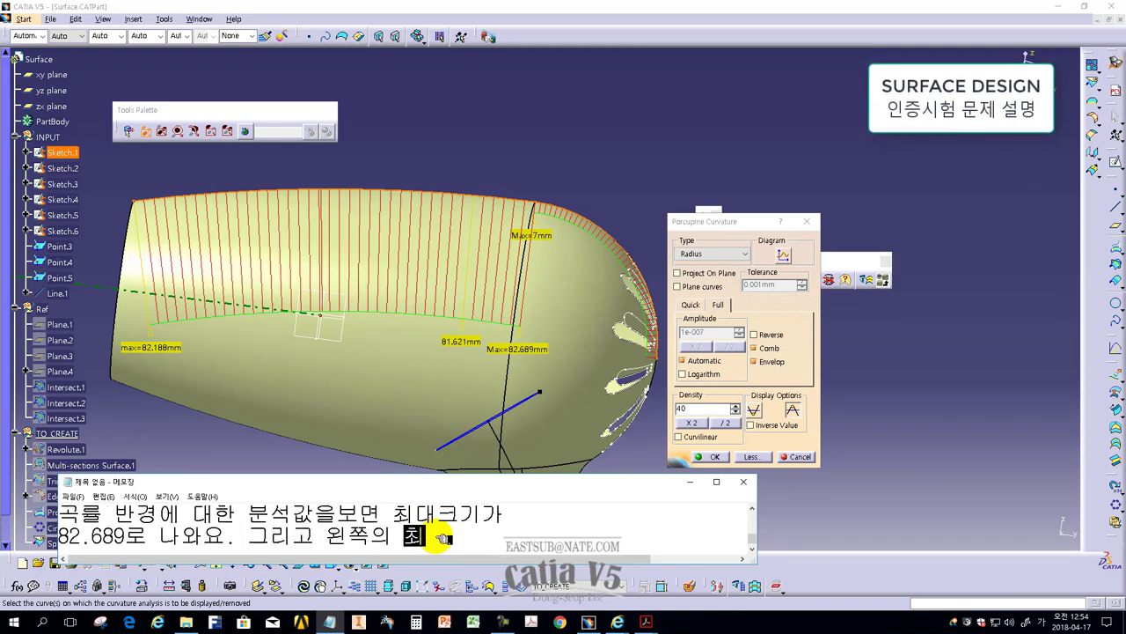
type("대크기가")
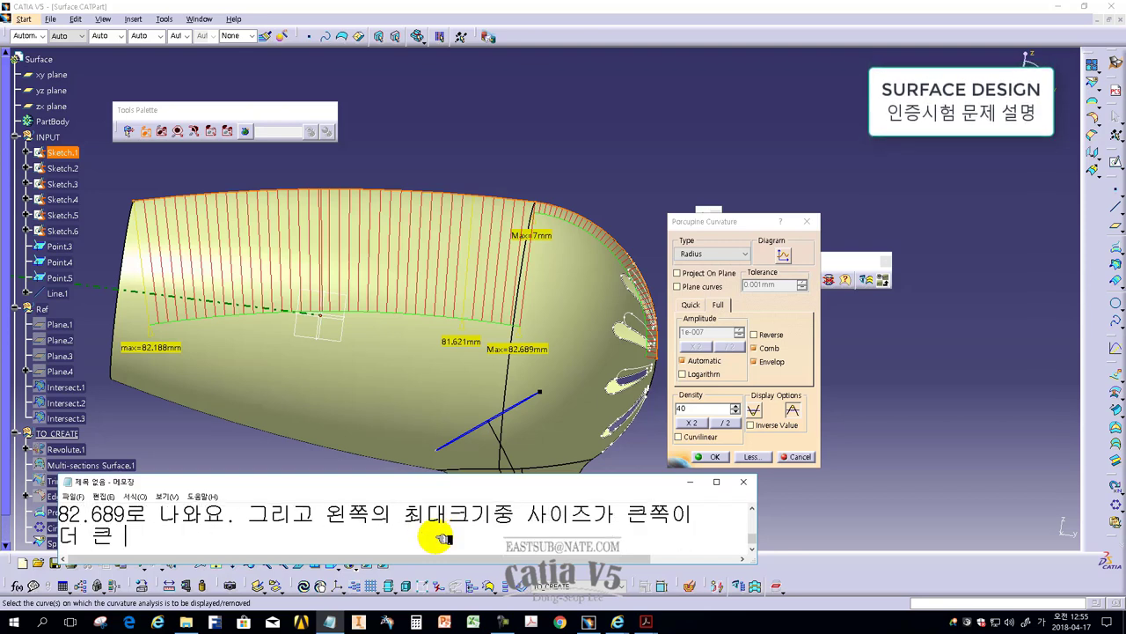
type("곡률반경을 가지고 있고 구분하기위해 Max와 m")
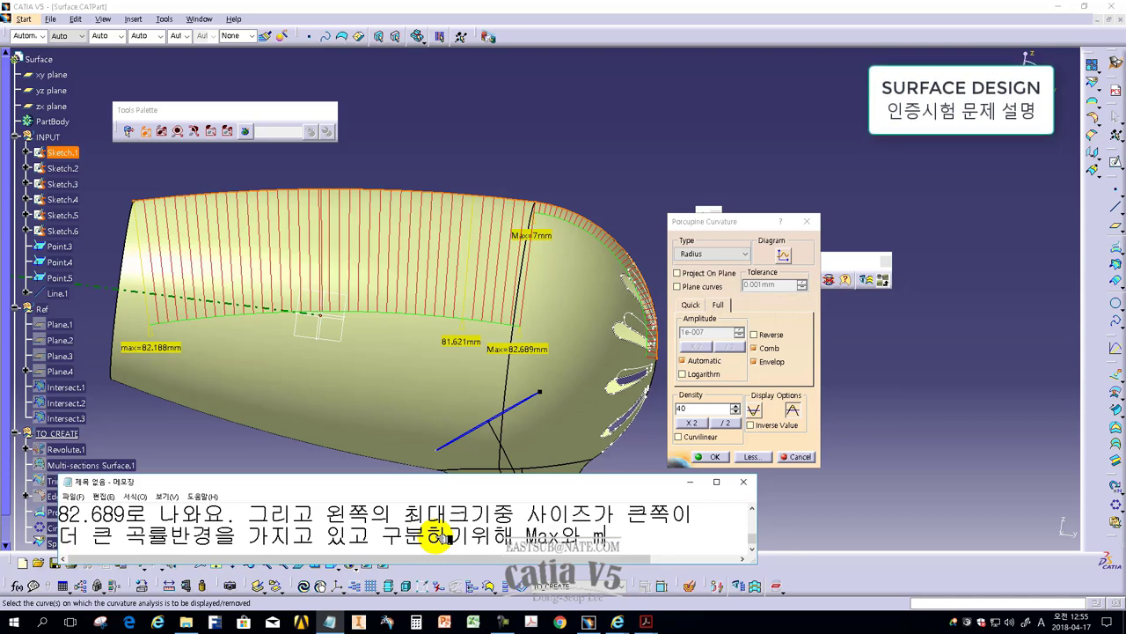
type("ax로 구분됩니")
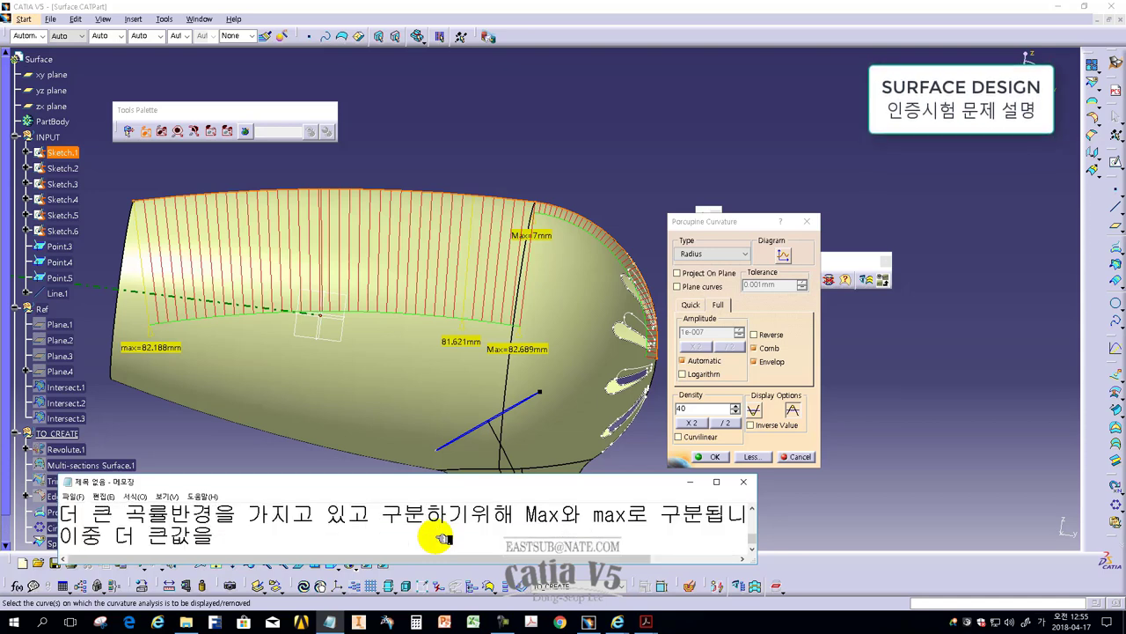
type("사용하시면")
type(" 됩니다.")
key("Return")
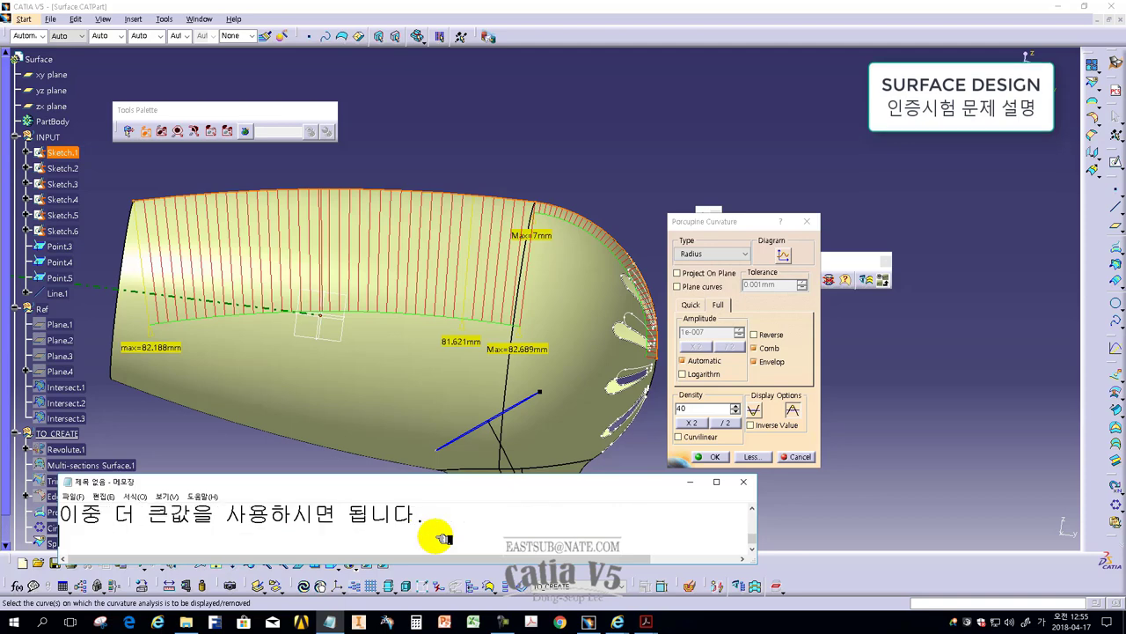
Keep Radius as the porcupine curvature type on Sketch.1 and open its 2D diagram
left_click(728, 254)
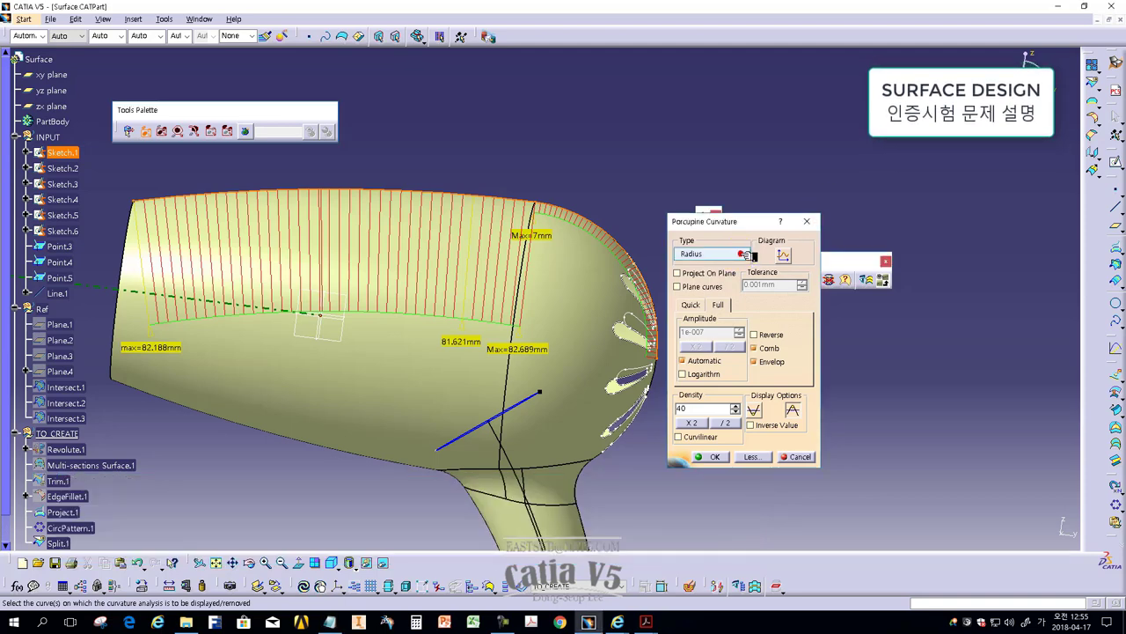
left_click(729, 254)
left_click(714, 274)
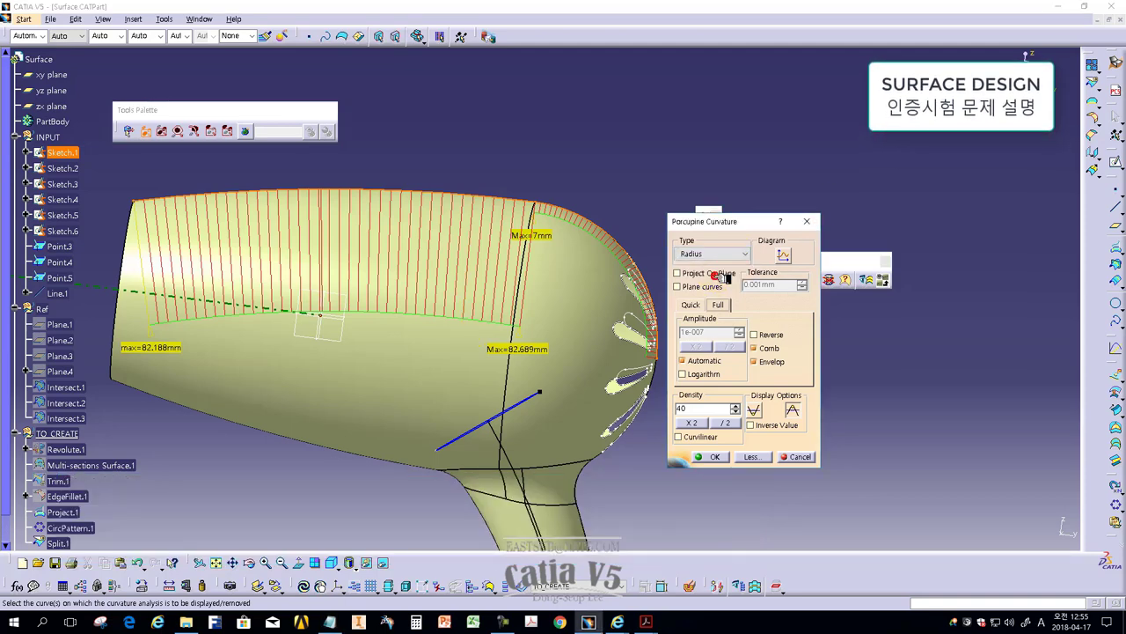
left_click(783, 254)
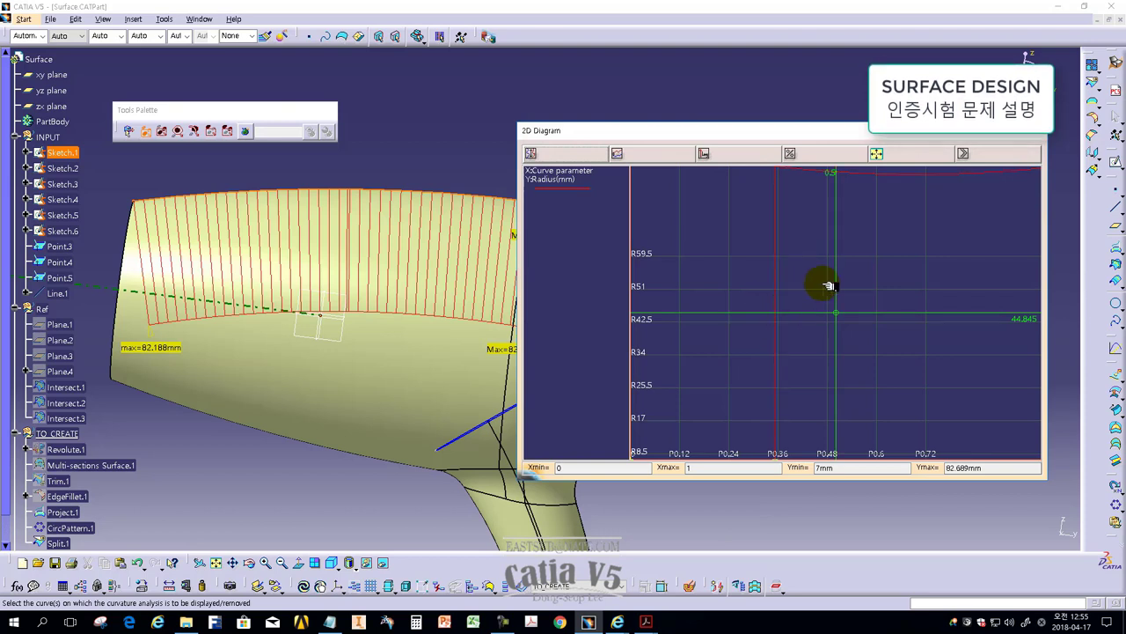
Pan, rescale and zoom the 2D radius diagram near the 82.689mm peak, then close it
mouse_move(825, 284)
middle_mouse_down()
mouse_move(744, 310)
mouse_move(737, 326)
middle_mouse_up()
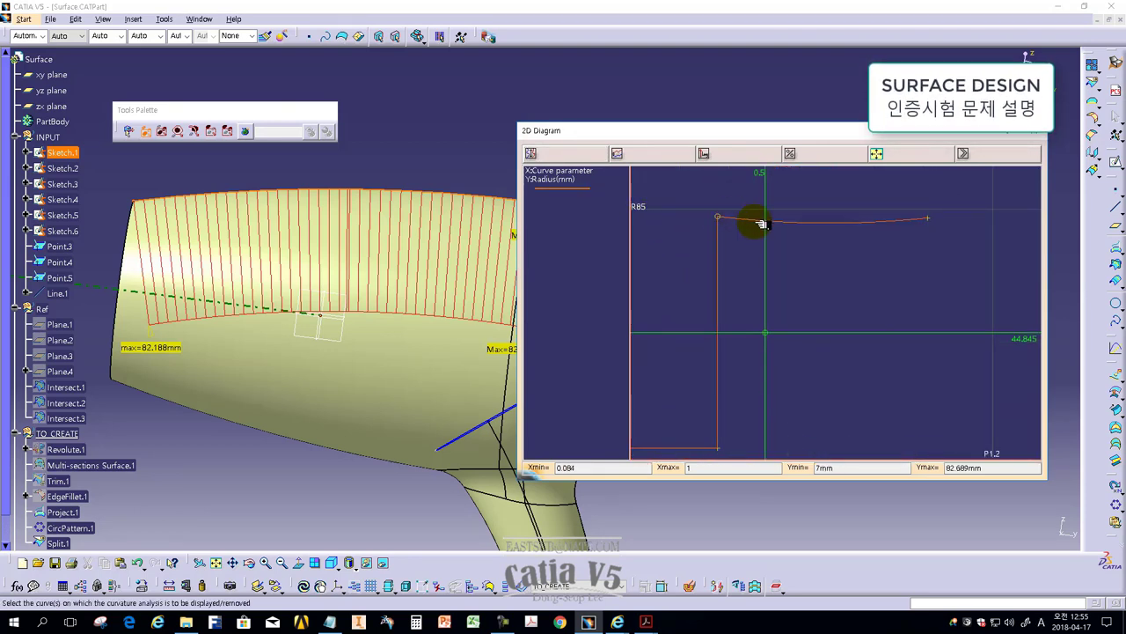
middle_click_drag(754, 252, 666, 218)
left_click(572, 154)
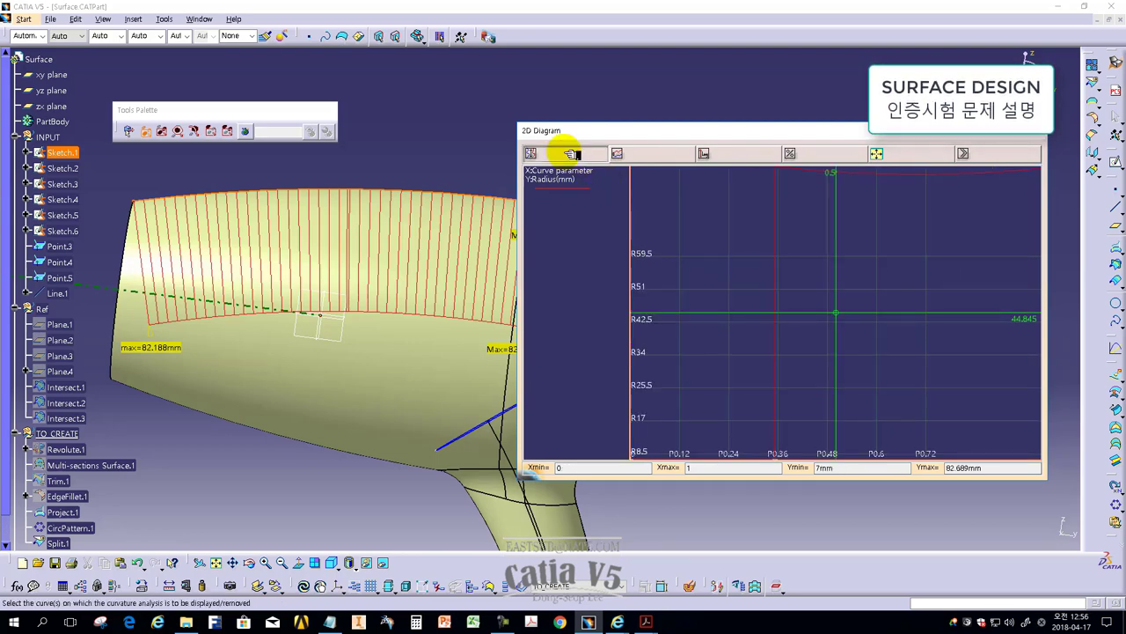
mouse_move(886, 281)
middle_mouse_down()
mouse_move(824, 342)
mouse_move(722, 229)
mouse_move(755, 349)
mouse_move(749, 287)
mouse_move(747, 324)
middle_mouse_up()
left_click(666, 156)
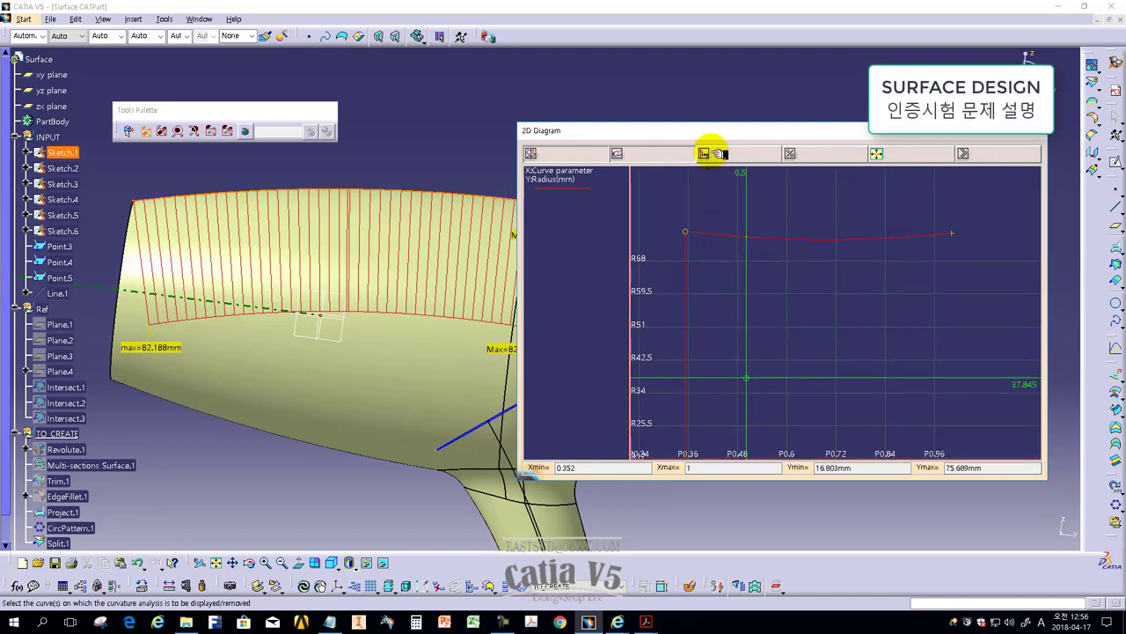
left_click(598, 154)
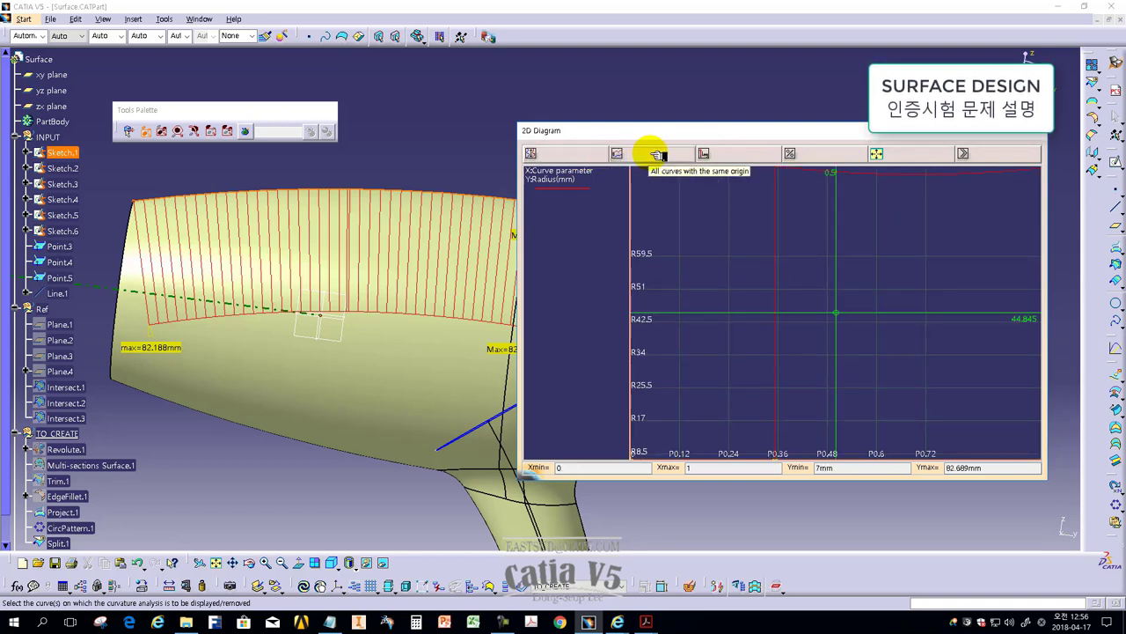
left_click(616, 154)
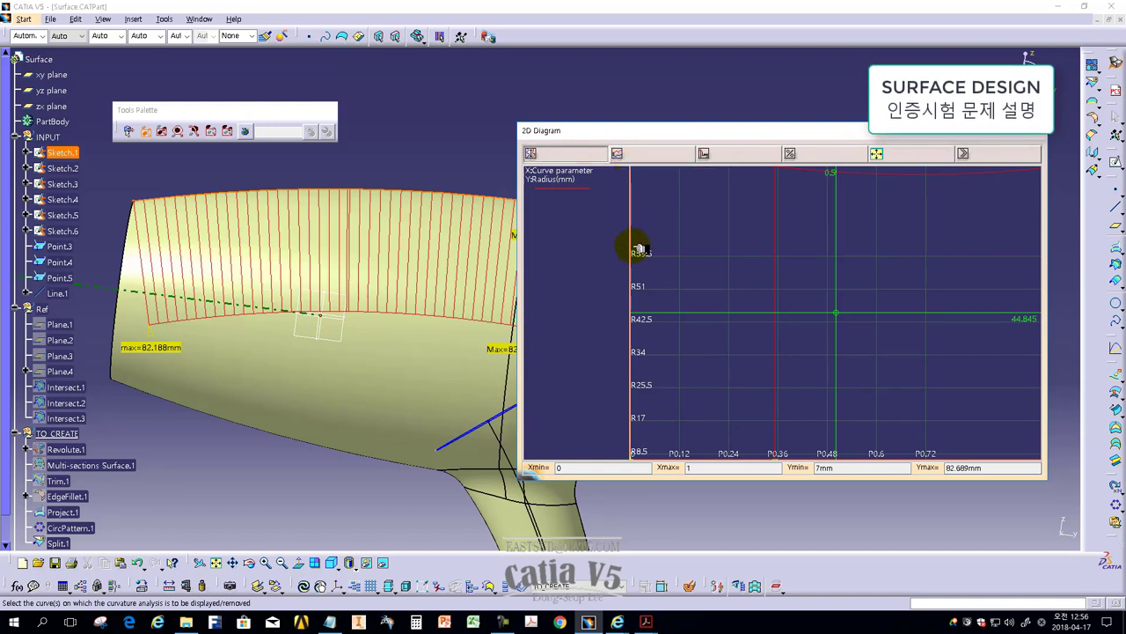
mouse_move(762, 304)
middle_mouse_down()
mouse_move(722, 312)
mouse_move(690, 270)
mouse_move(718, 287)
mouse_move(932, 286)
mouse_move(882, 345)
middle_mouse_up()
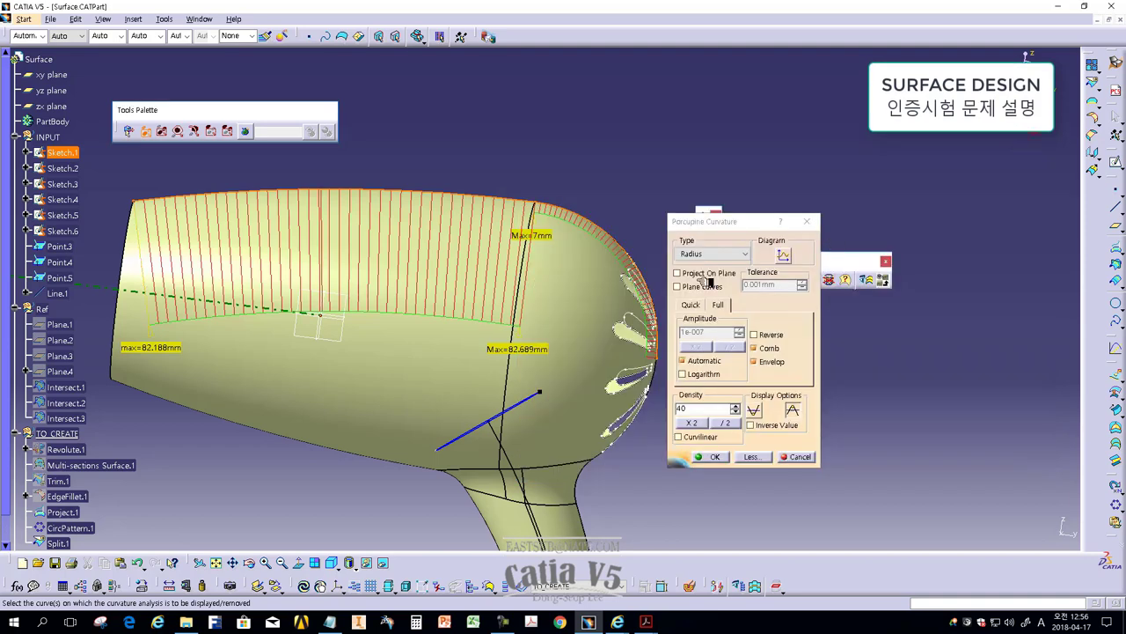
left_click(718, 455)
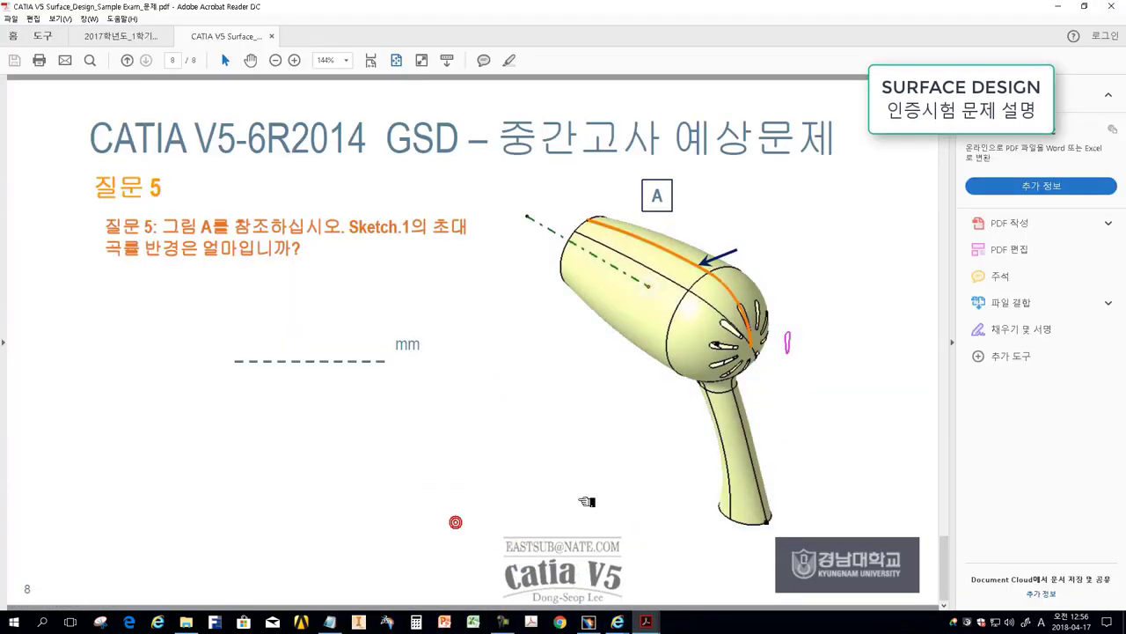
Return the exam PDF to page 1 and type '시험중에 서피스 모델링디자인 인증시험에 관한 문제 였습니다.' in the note
key("Home")
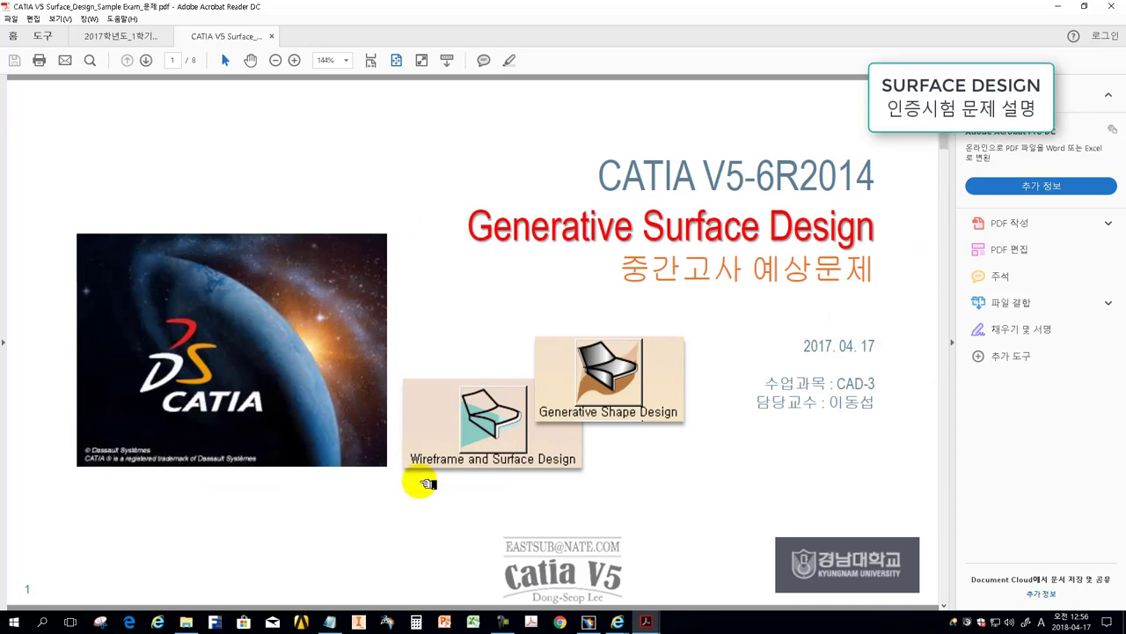
key("alt+Tab")
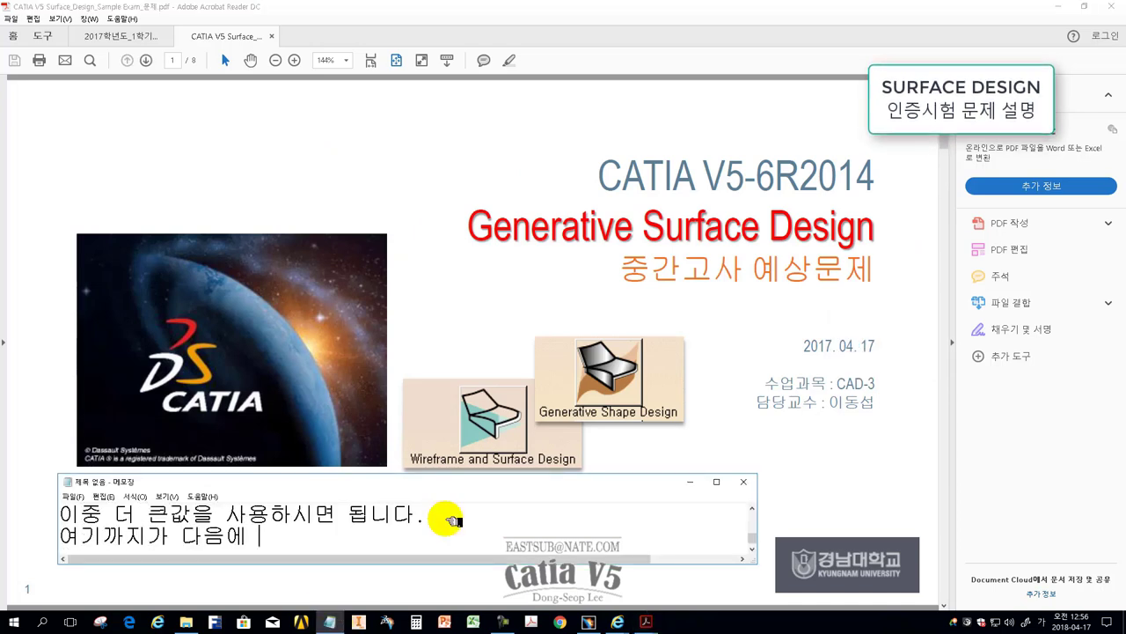
type("카티아 인증시험중에 서피스 모델링디자인 인")
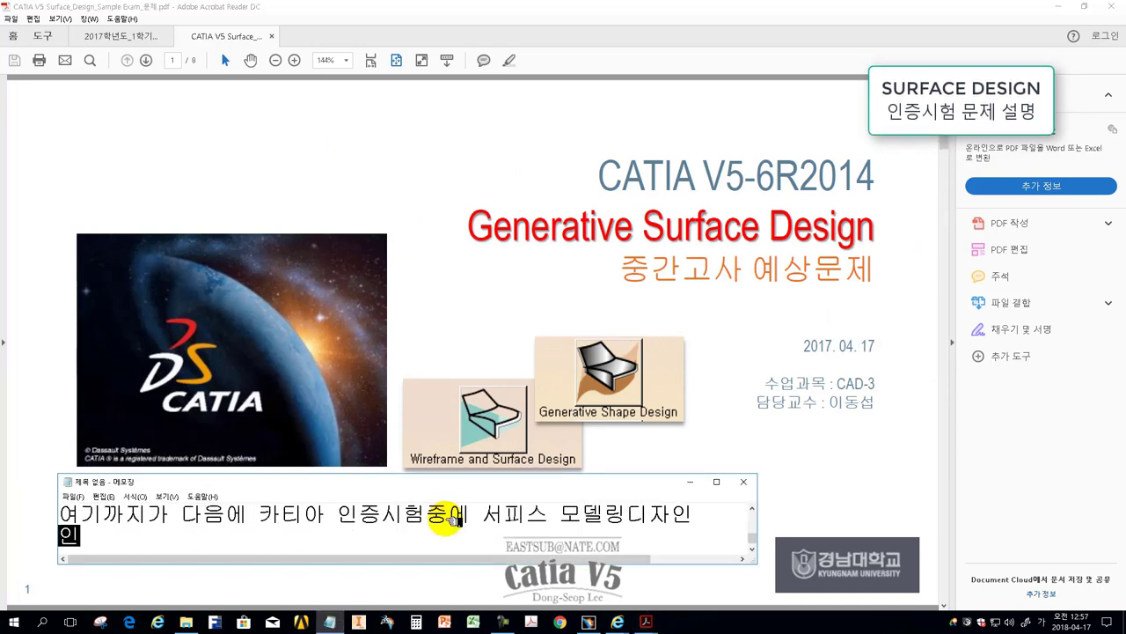
type("증시험에 관한 문제 였습니다.")
key("Return")
Add the closing lines '이 문제를 먼 중간고사에온내용입니다.' and '위와 같으으로 연스기 바랍니다.' to the note
type("이 문제를 먼")
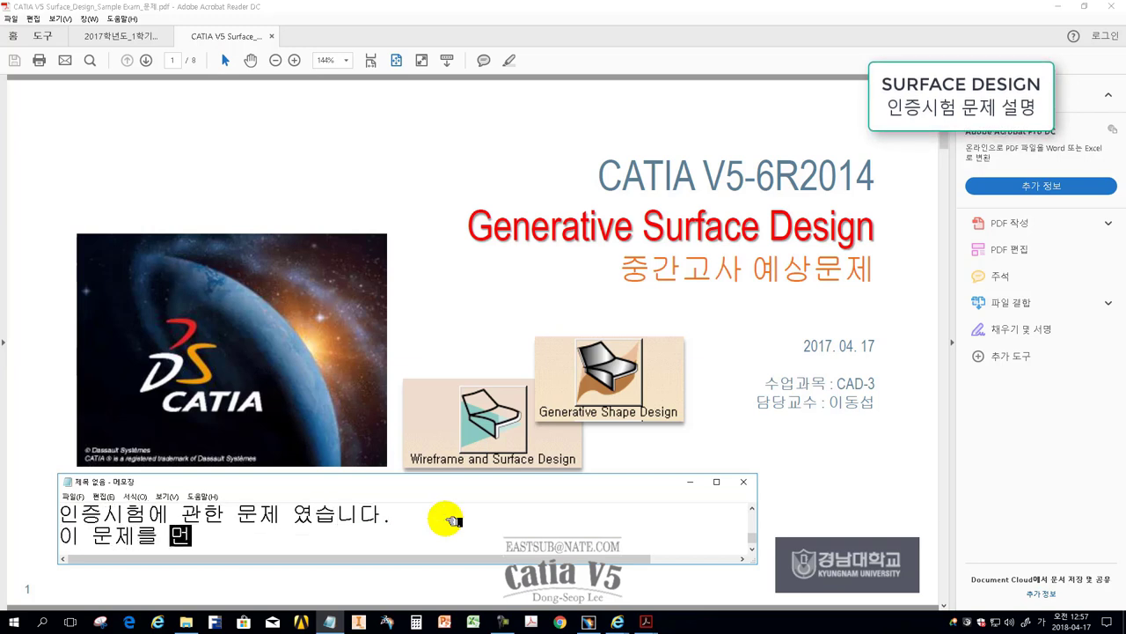
type(" 중간고사에 이런 패")
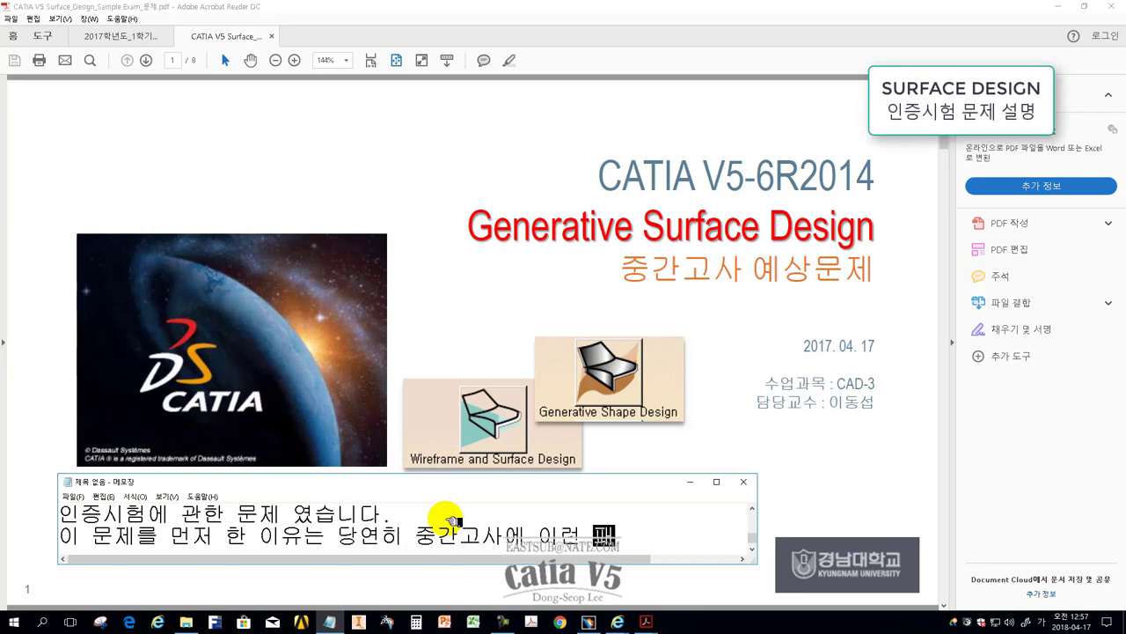
type("턴으로 나온는 경우를 한번 실습으로 확인하고")
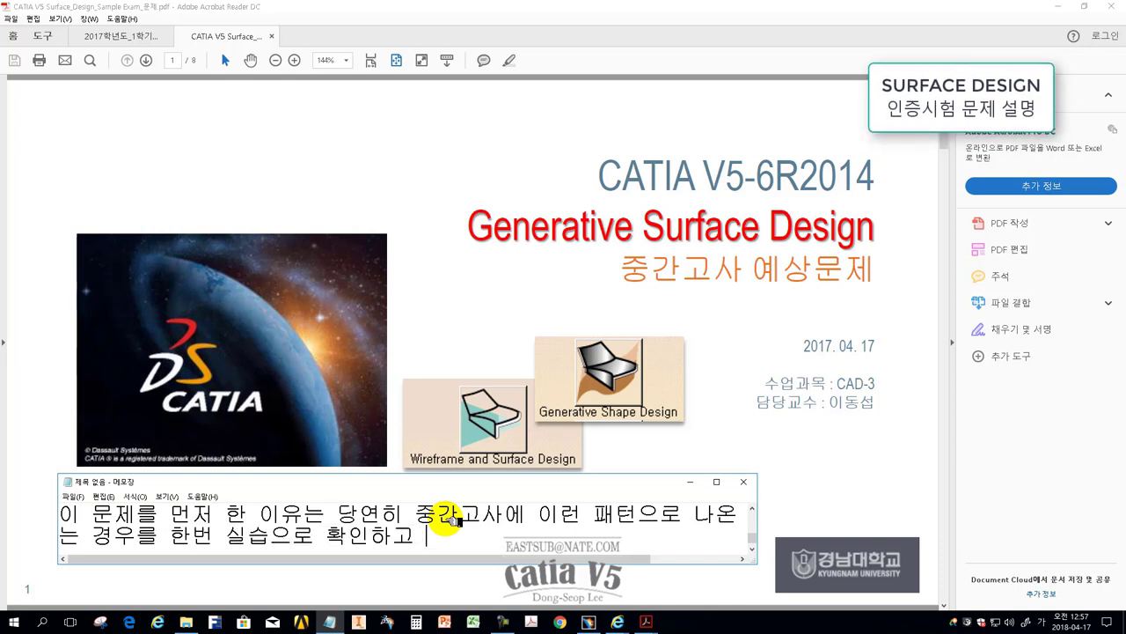
type("내용입니다.")
key("Return")
type("위와 같으")
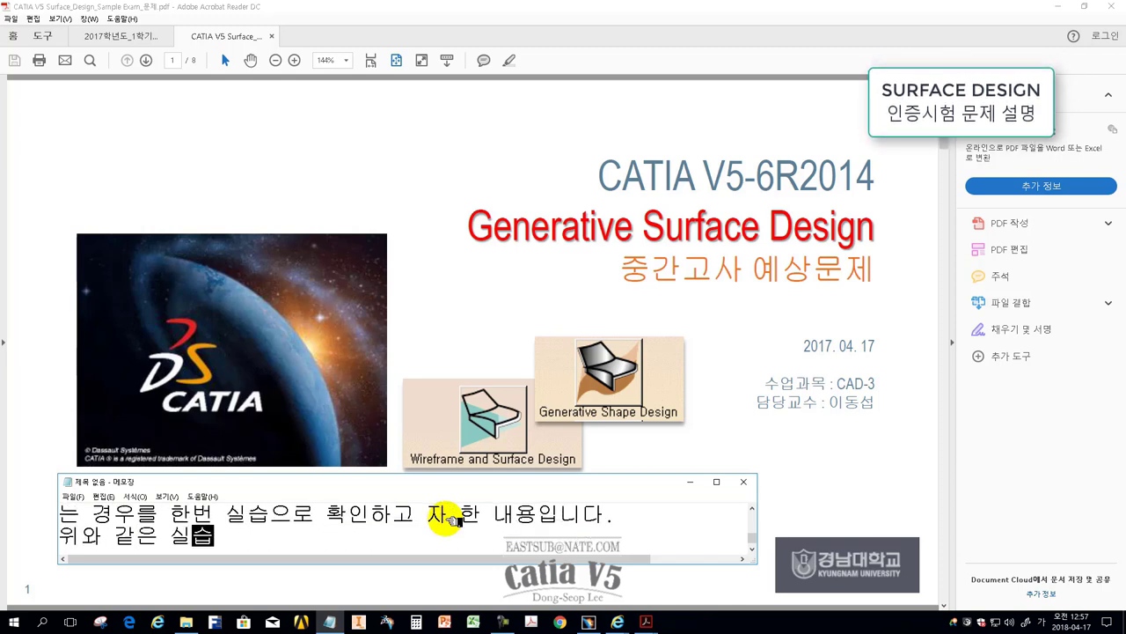
type("으로 연스")
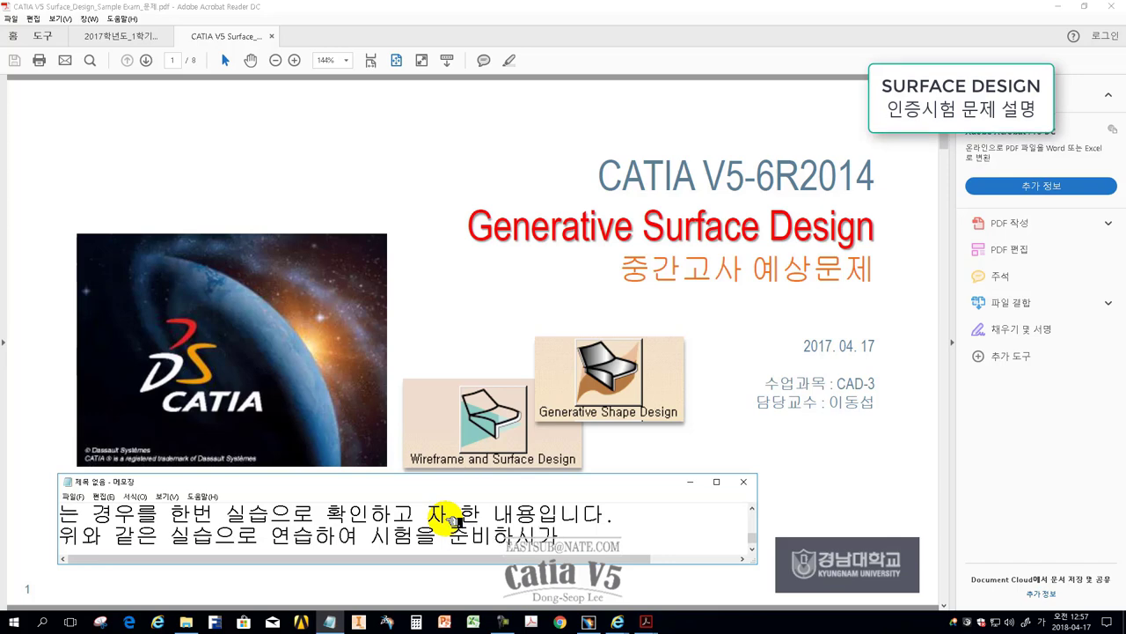
type("기 바랍니다.")
key("Return")
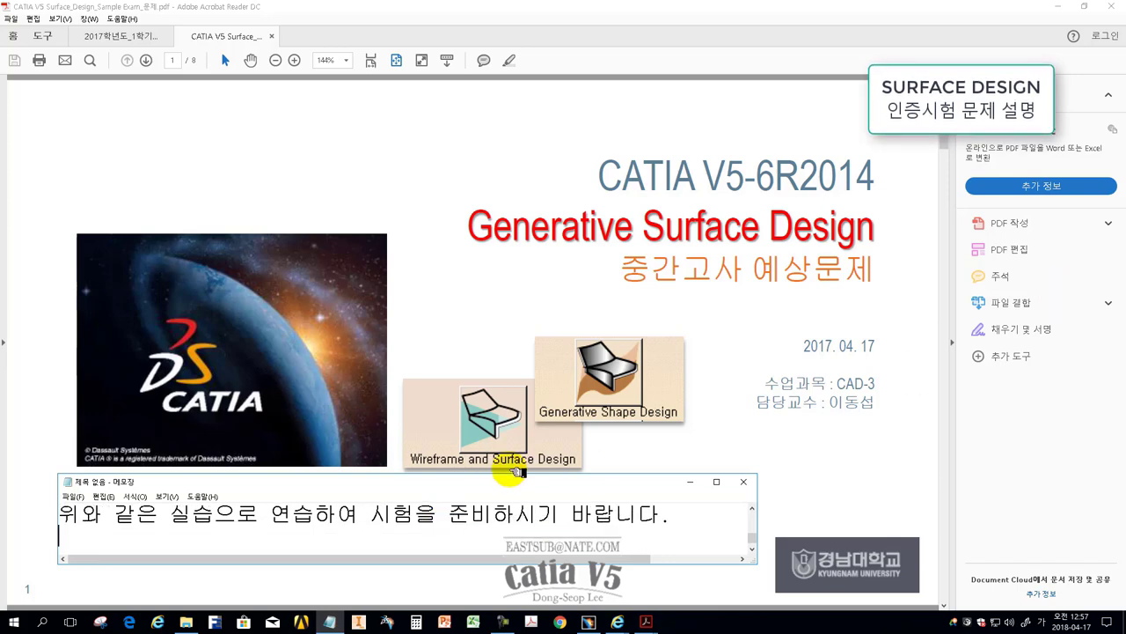